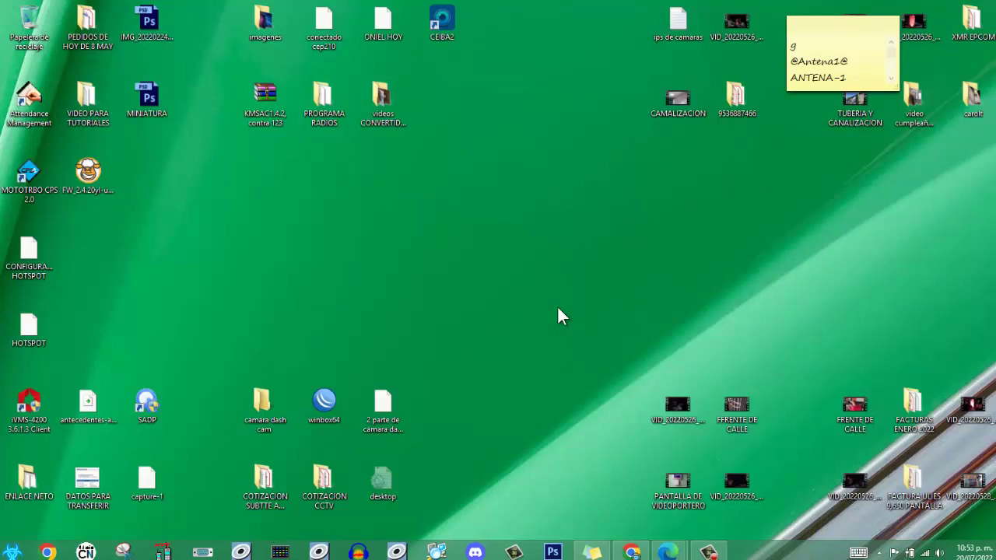
# - Check the email and hotspot login tabs in Chrome, then minimize the browser
pyautogui.click(707, 552)
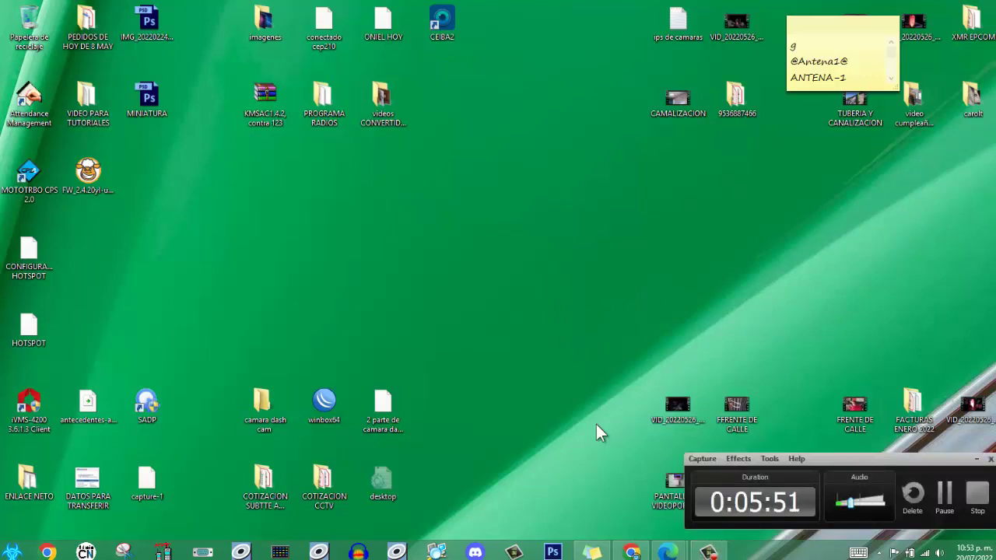
pyautogui.click(631, 550)
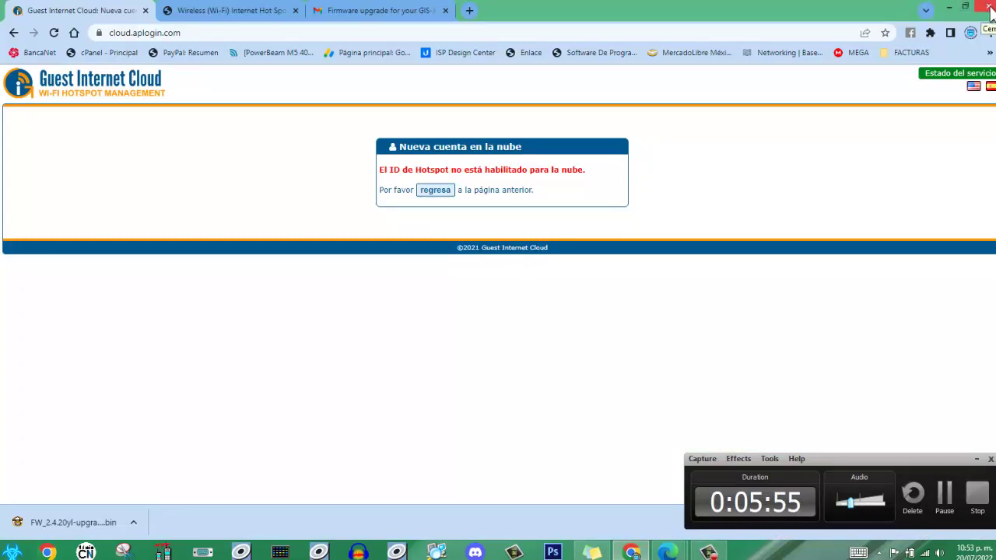
pyautogui.click(366, 12)
pyautogui.click(243, 12)
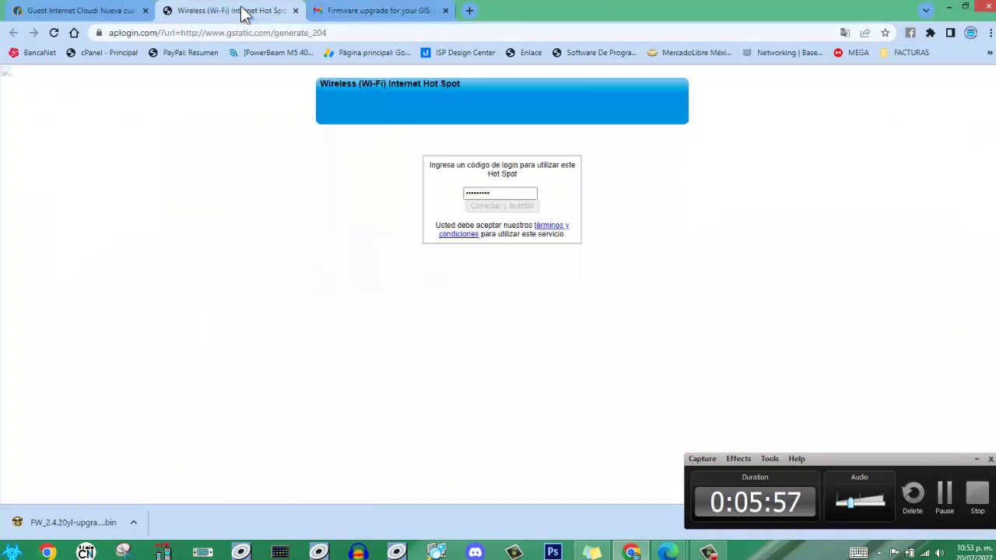
pyautogui.click(948, 7)
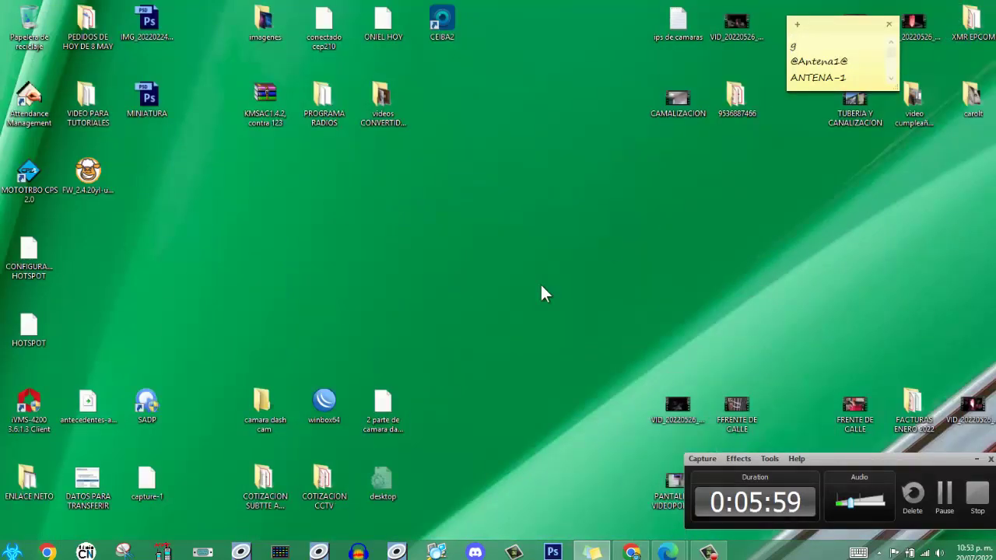
# - Bring up the hotspot System Information window in Edge and close it
pyautogui.click(976, 459)
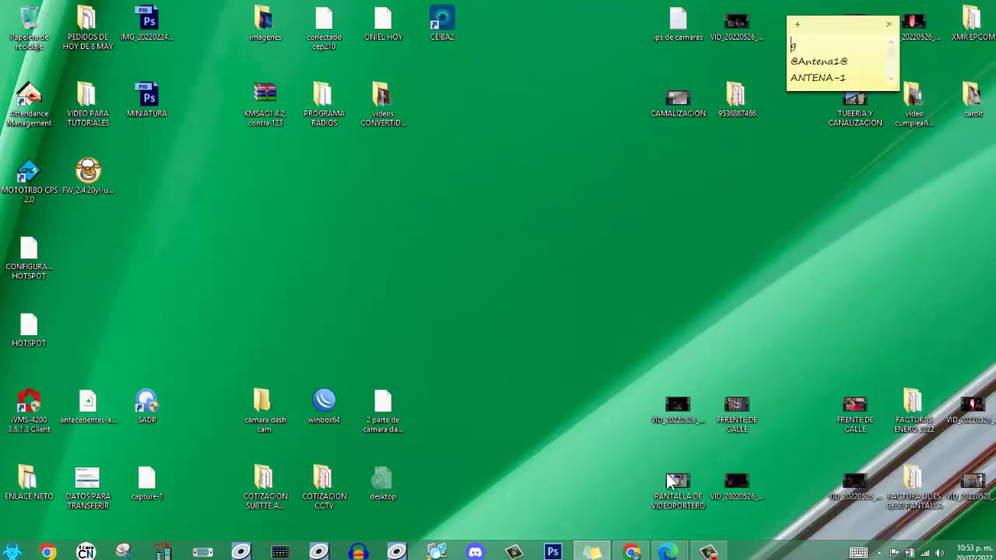
pyautogui.click(667, 552)
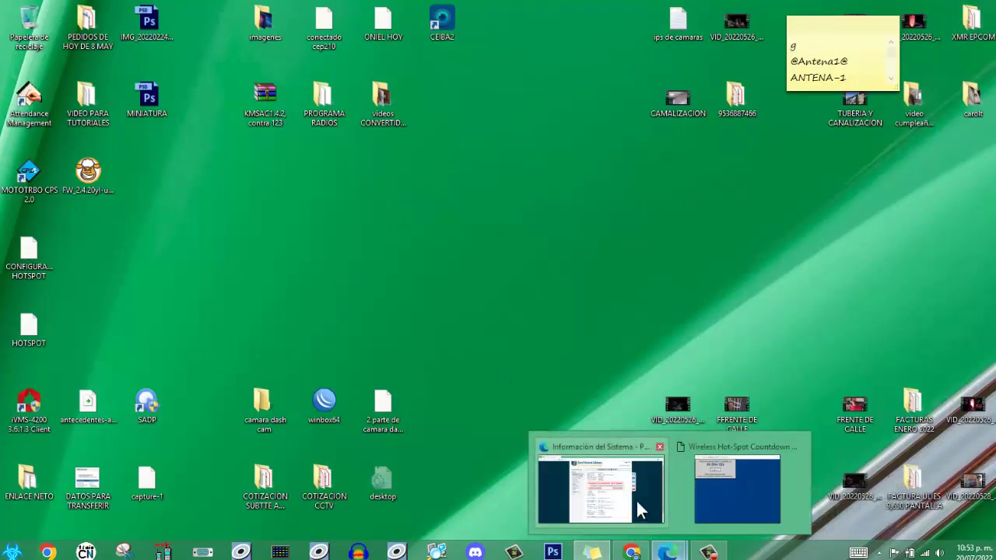
pyautogui.click(635, 498)
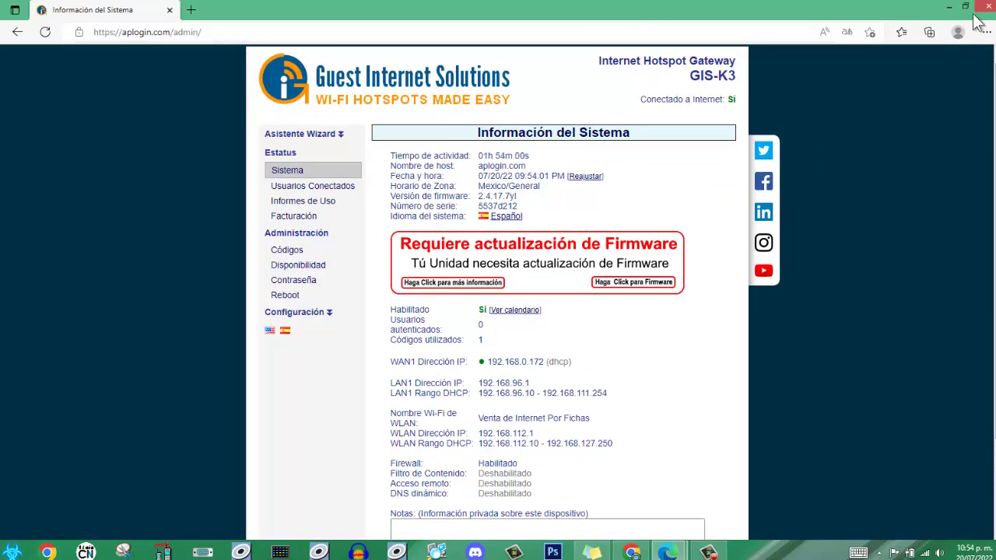
pyautogui.hotkey('alt', 'F4')
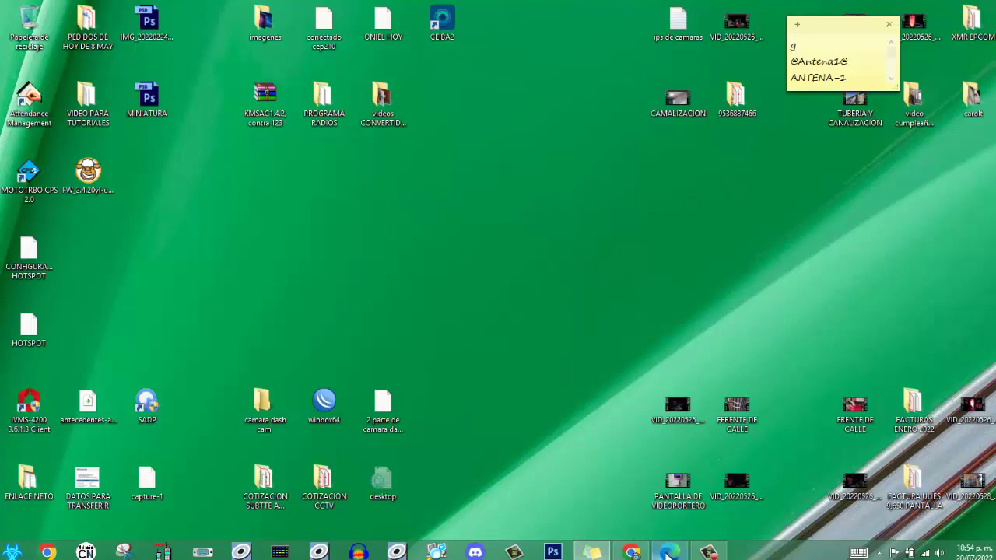
# - Log out of the hotspot session and close its countdown window
pyautogui.click(669, 552)
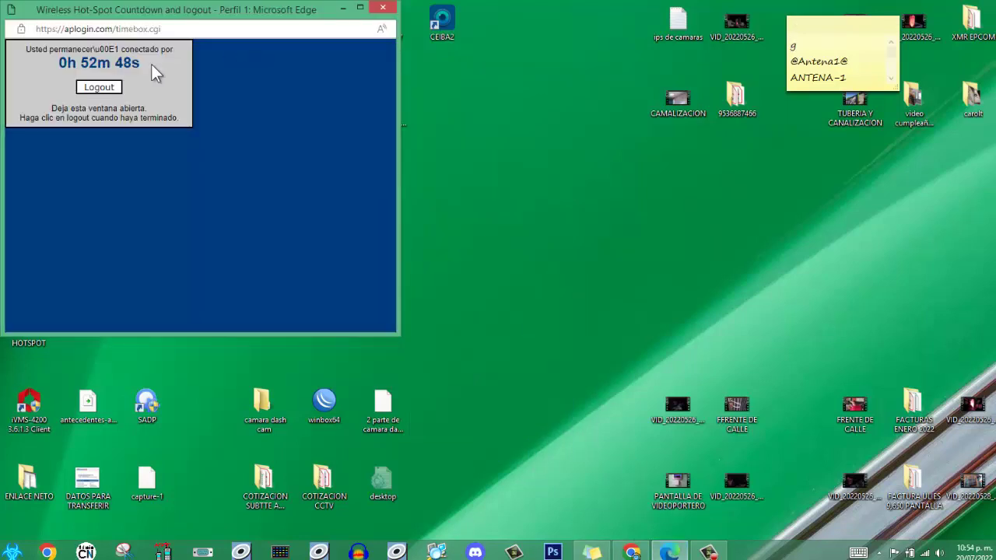
pyautogui.click(99, 88)
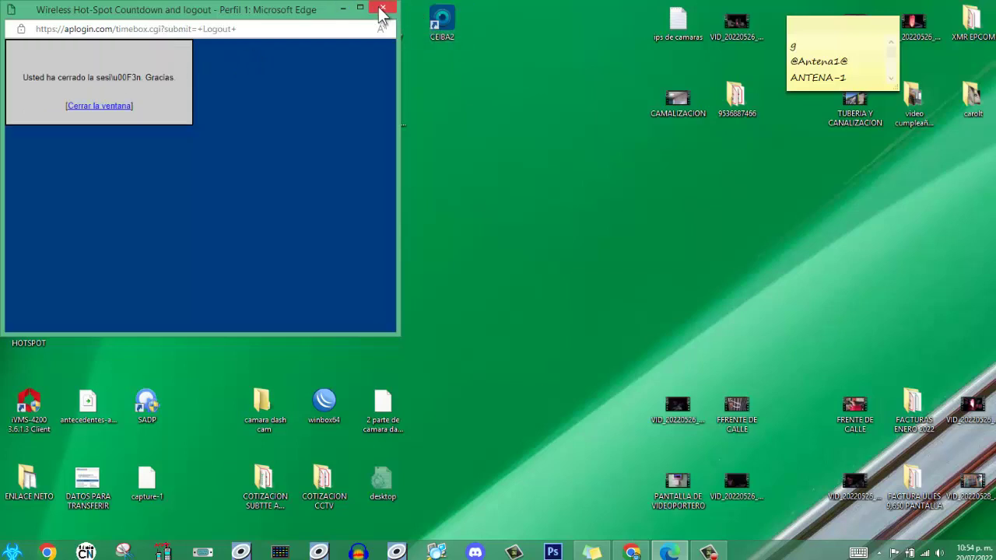
pyautogui.click(91, 107)
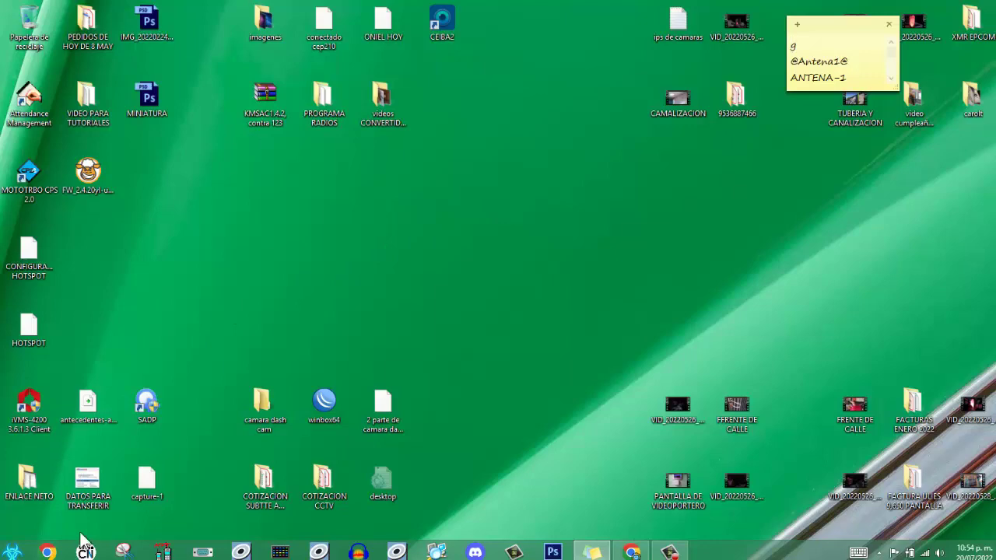
# - Under the SERVICIO TÉCNICO Chrome profile, load aplogin.com/admin in a new tab
pyautogui.click(47, 552)
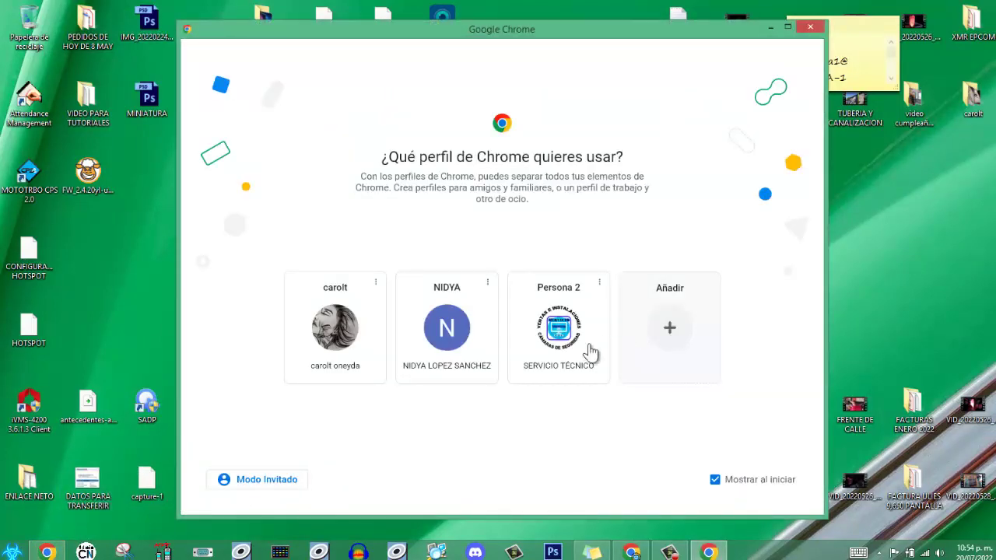
pyautogui.click(556, 340)
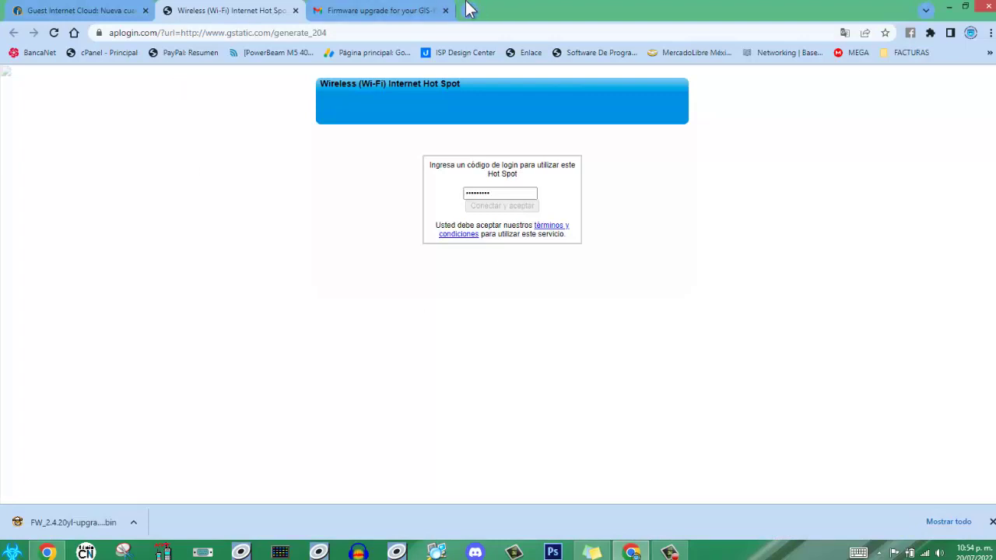
pyautogui.click(469, 10)
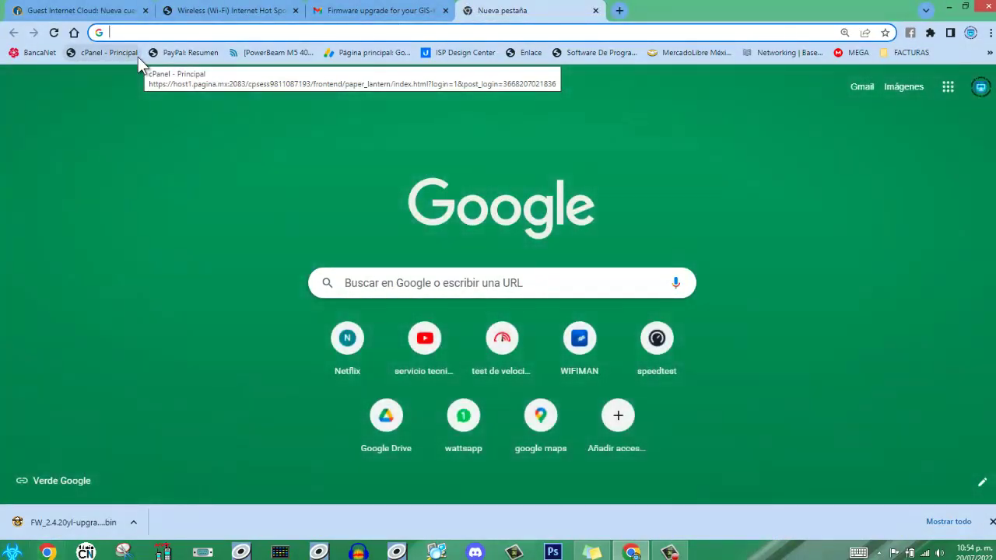
pyautogui.write('AP')
pyautogui.press('BackSpace')
pyautogui.press('BackSpace')
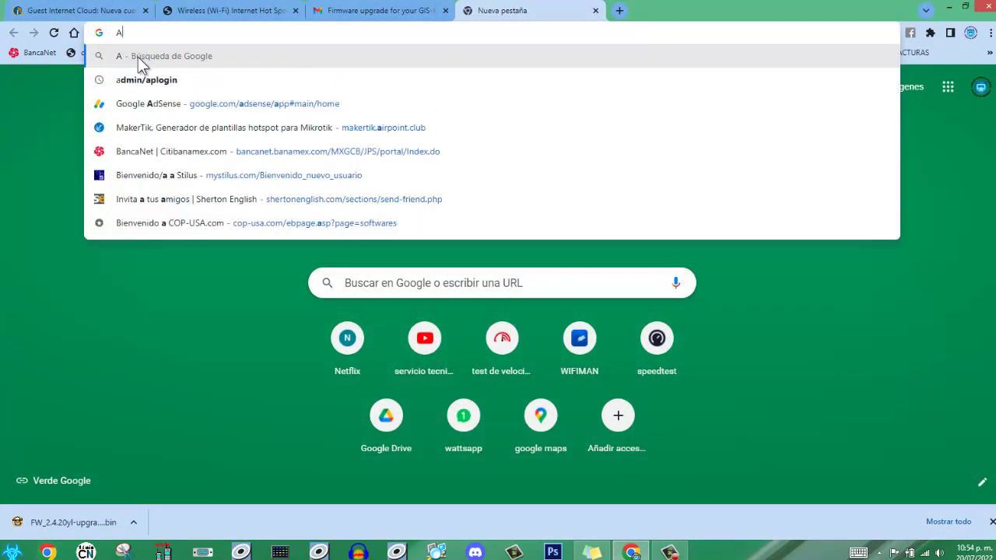
pyautogui.write('ap')
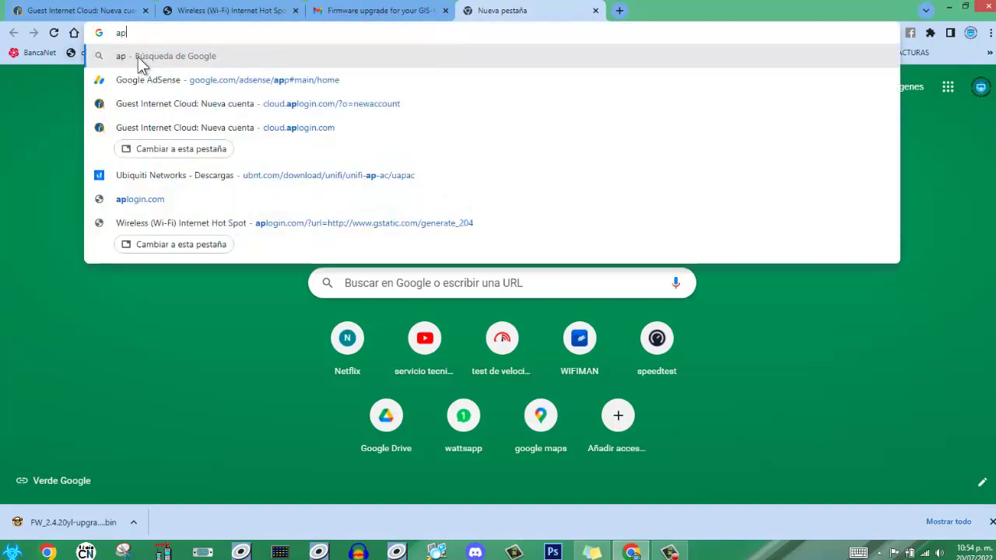
pyautogui.write('lo')
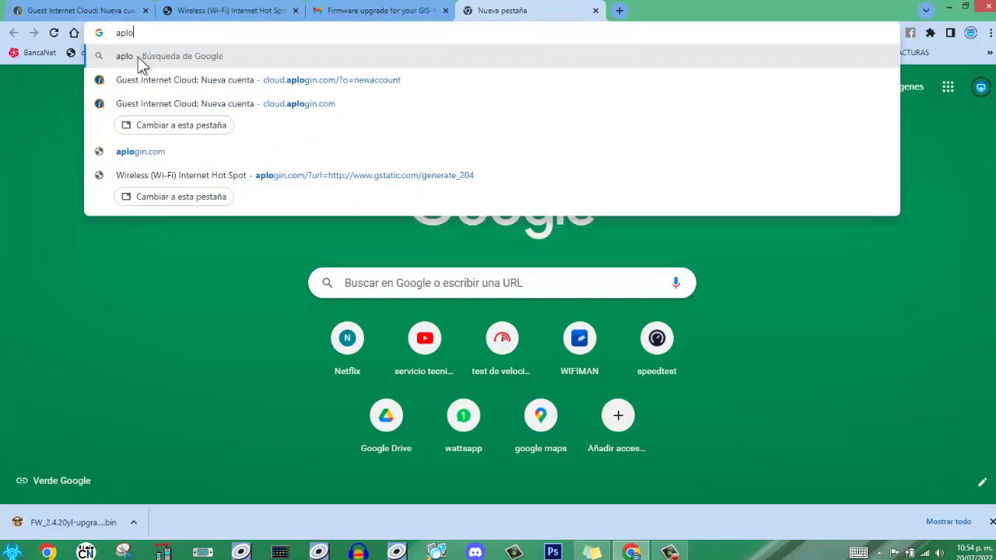
pyautogui.write('gin.c')
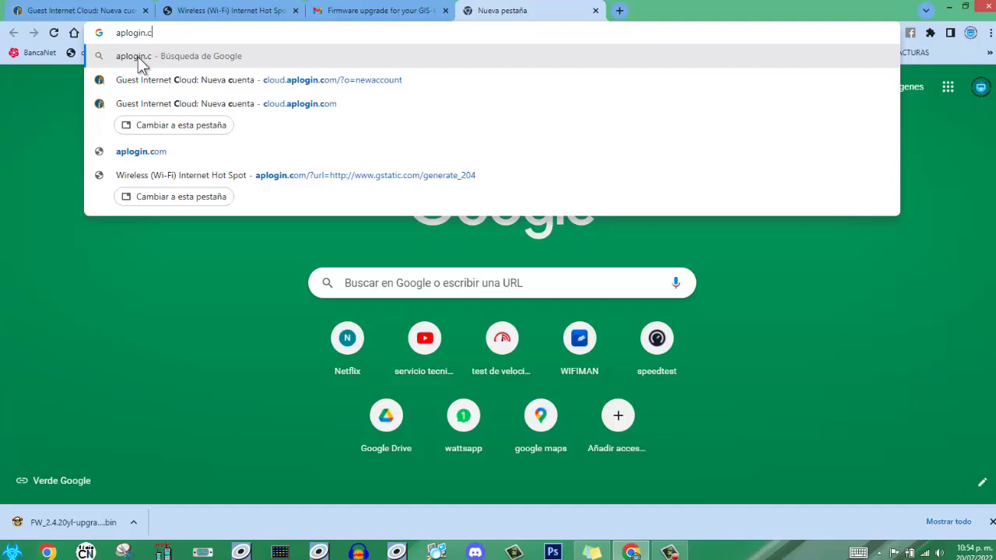
pyautogui.write('om/admin')
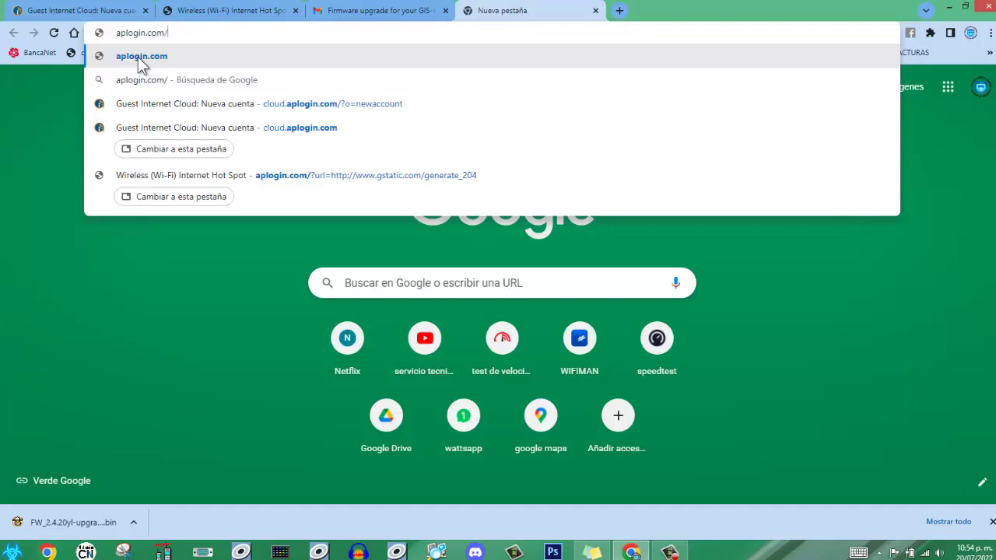
pyautogui.click(140, 57)
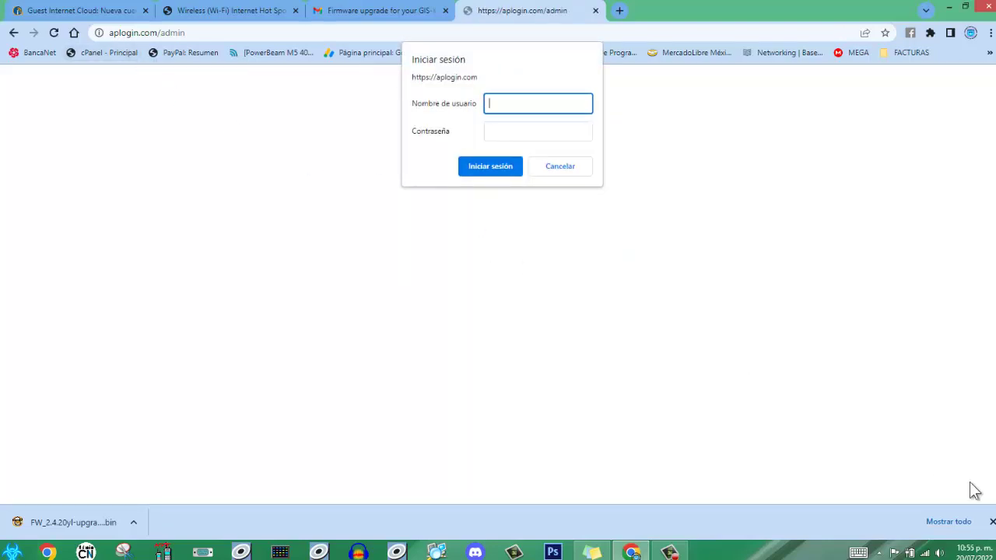
# - Dismiss the downloads bar and sign in as admin with the admin password
pyautogui.click(990, 521)
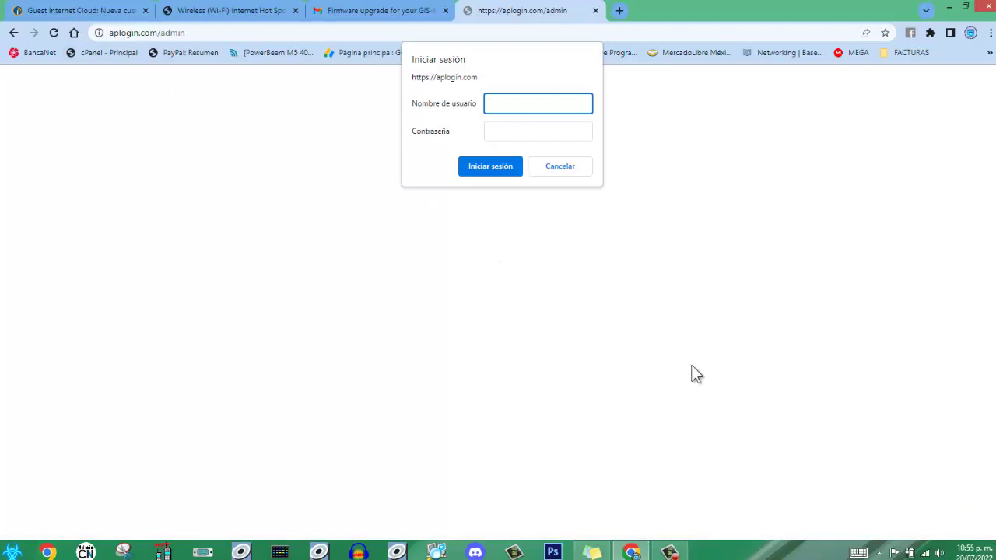
pyautogui.write('admin')
pyautogui.click(503, 135)
pyautogui.write('•••••••••')
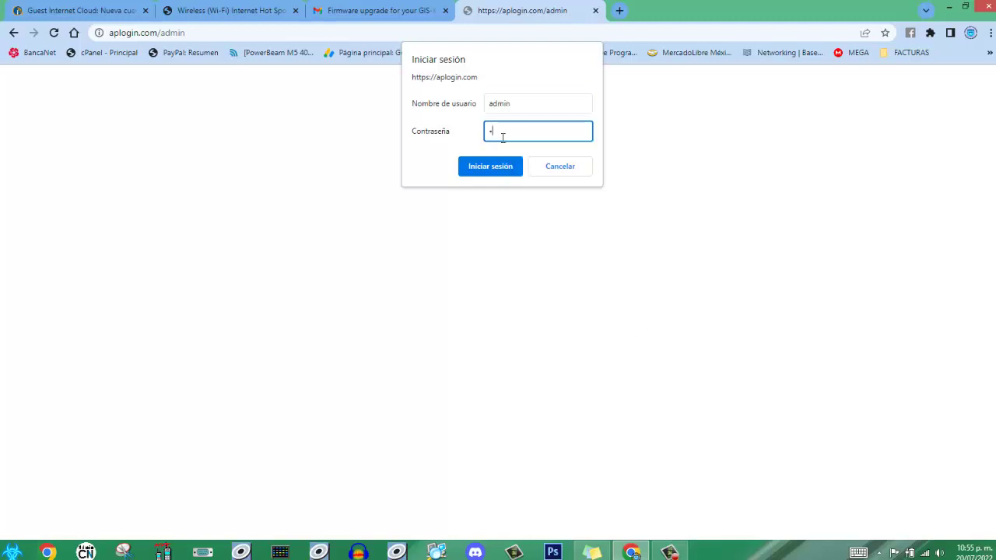
pyautogui.write('••')
pyautogui.press('BackSpace')
pyautogui.press('BackSpace')
pyautogui.press('BackSpace')
pyautogui.press('BackSpace')
pyautogui.press('BackSpace')
pyautogui.press('BackSpace')
pyautogui.press('BackSpace')
pyautogui.press('BackSpace')
pyautogui.press('BackSpace')
pyautogui.press('BackSpace')
pyautogui.press('BackSpace')
pyautogui.write('••••••••••')
pyautogui.click(498, 175)
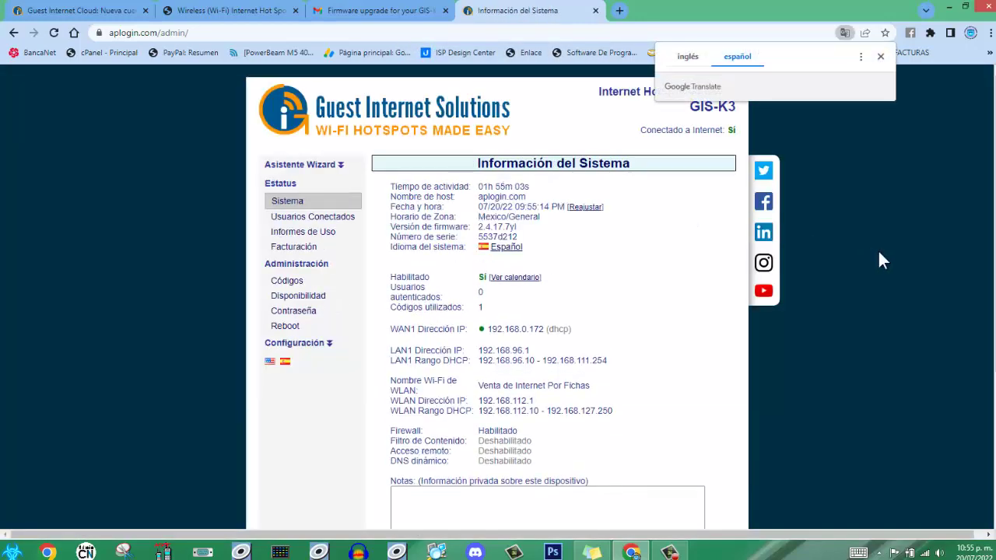
# - Go to the Códigos page and show all existing login codes with Ver todos los códigos
pyautogui.click(881, 58)
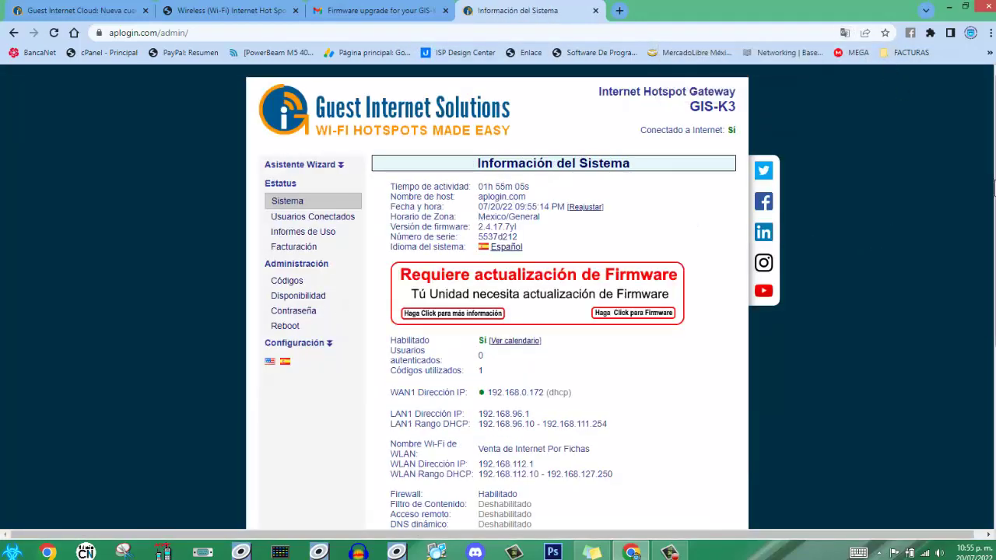
pyautogui.scroll(-1, 932, 139)
pyautogui.scroll(1, 932, 139)
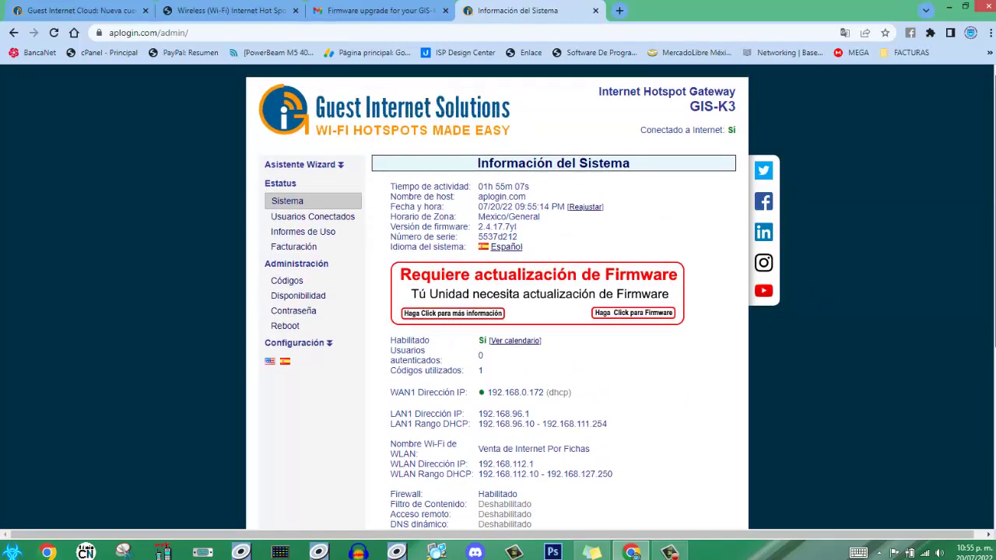
pyautogui.click(288, 282)
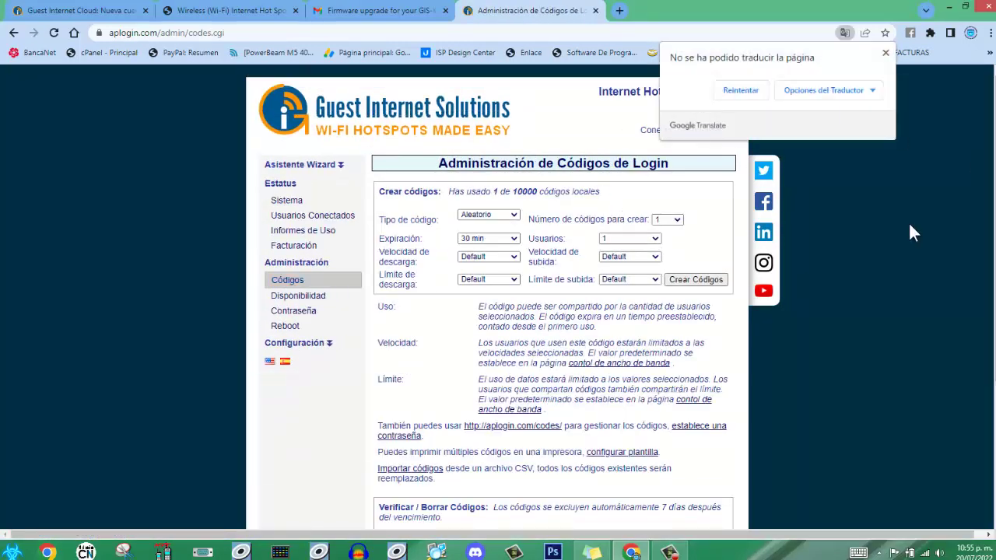
pyautogui.click(885, 53)
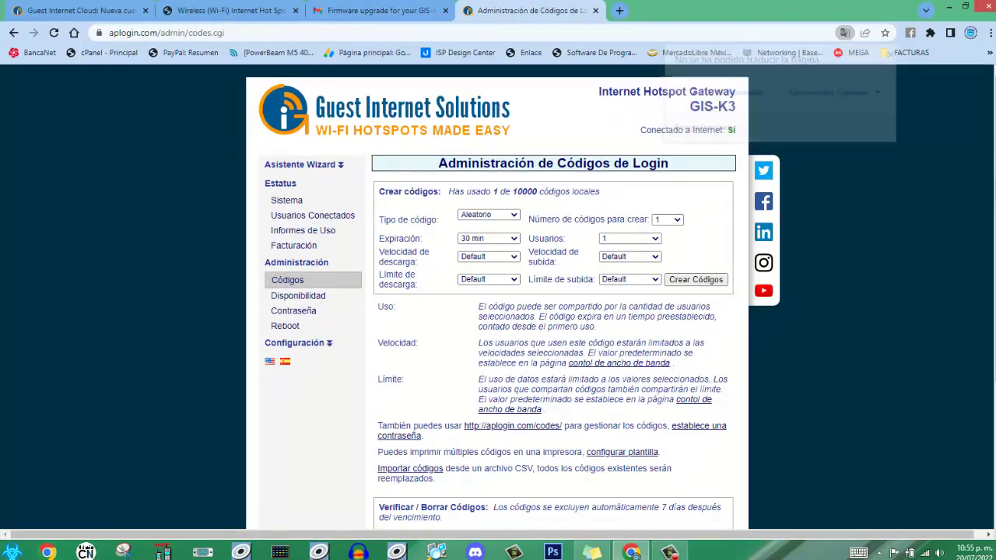
pyautogui.scroll(-3, 498, 311)
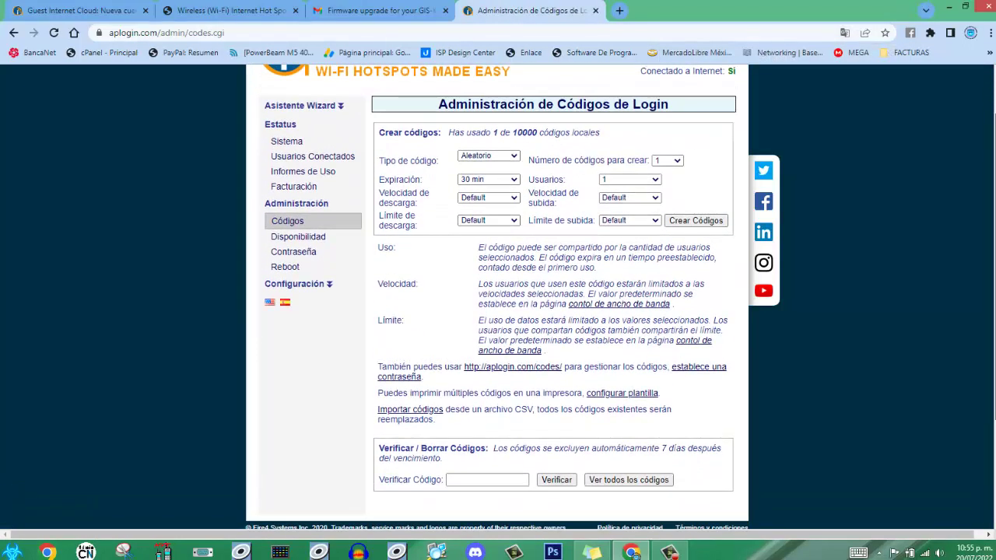
pyautogui.click(608, 480)
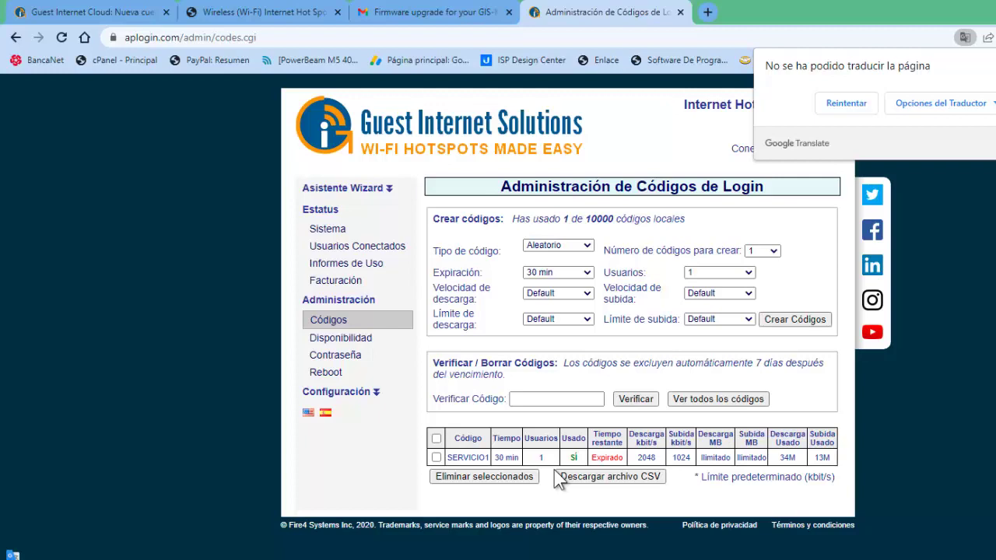
# - Set the code form to Aleatorio type, 1 code, expiring after 1 hour
pyautogui.click(585, 256)
pyautogui.click(589, 266)
pyautogui.click(586, 247)
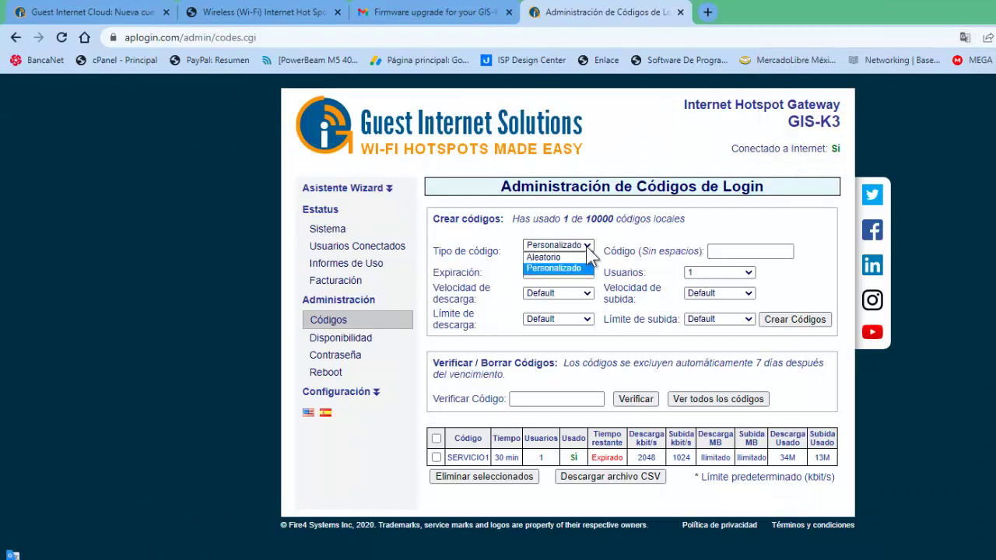
pyautogui.click(562, 257)
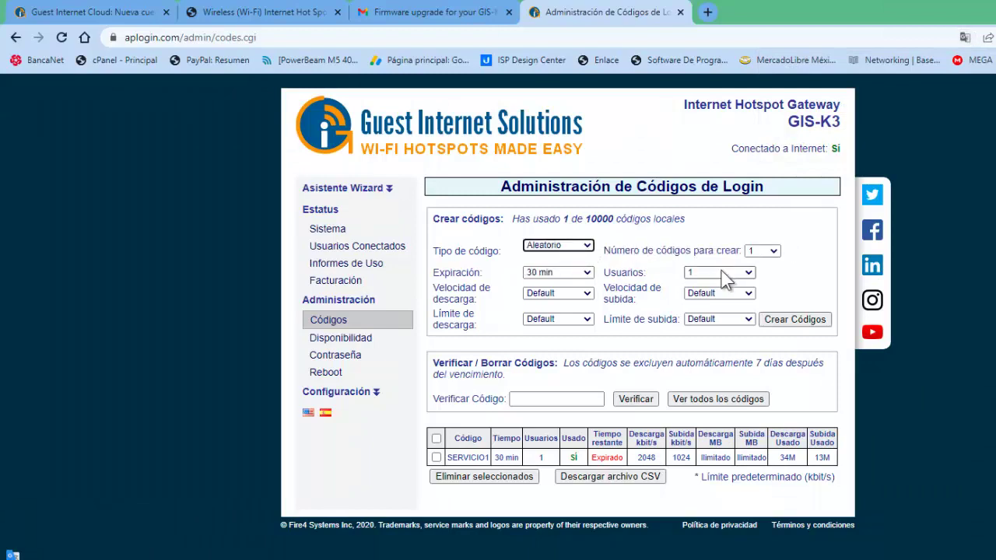
pyautogui.click(766, 250)
pyautogui.click(753, 274)
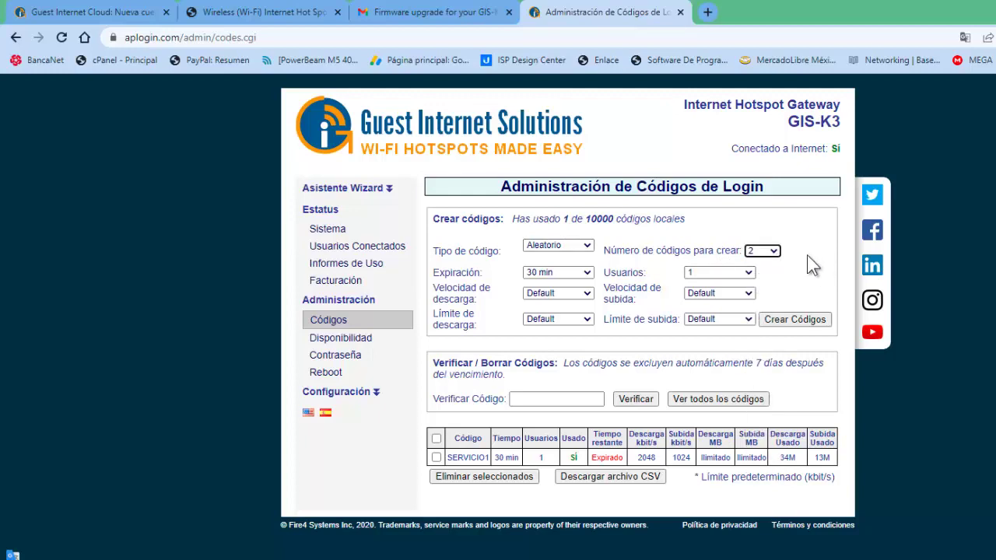
pyautogui.click(768, 250)
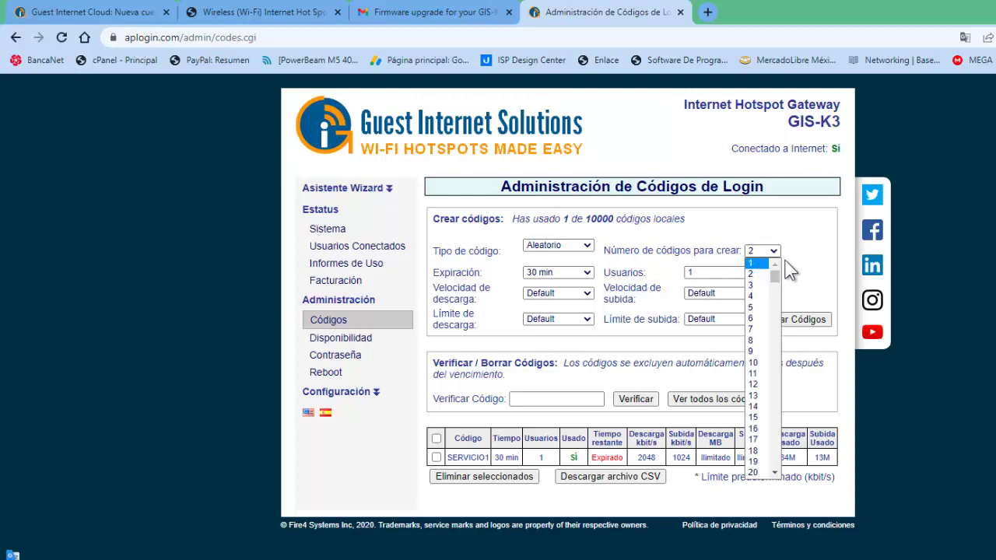
pyautogui.click(750, 264)
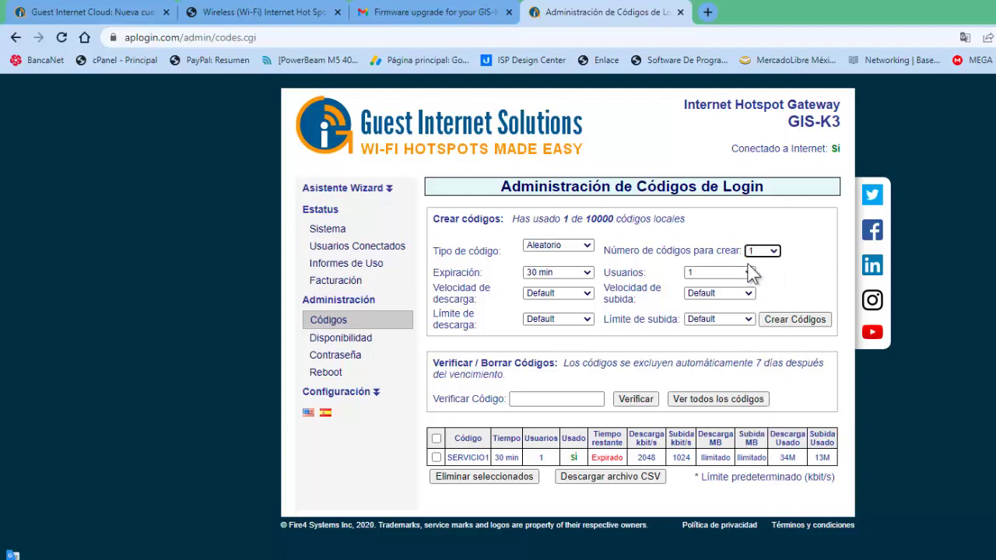
pyautogui.click(585, 272)
pyautogui.click(542, 296)
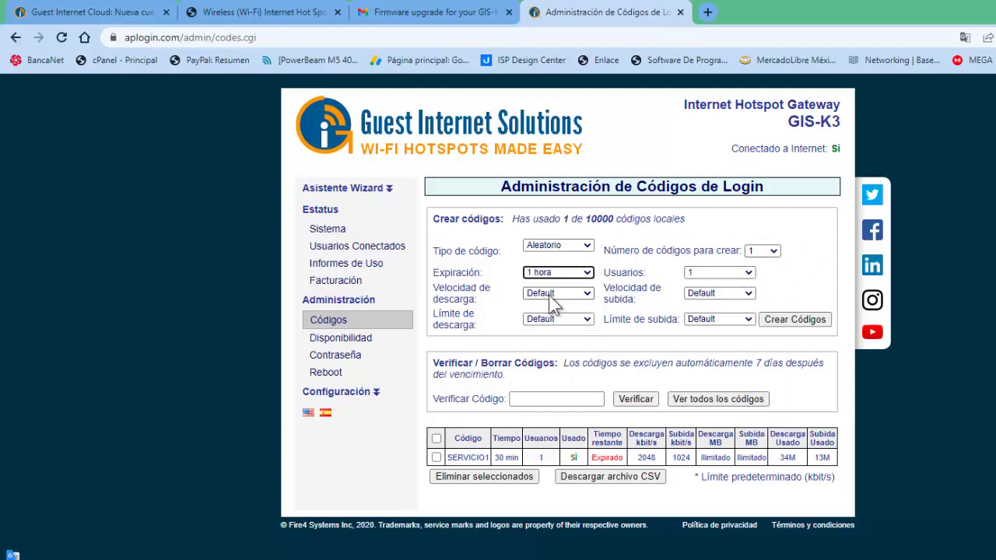
# - Set 2048 Kb/s download, 1024 Kb/s upload, unlimited data limits, then create and select the code
pyautogui.click(580, 296)
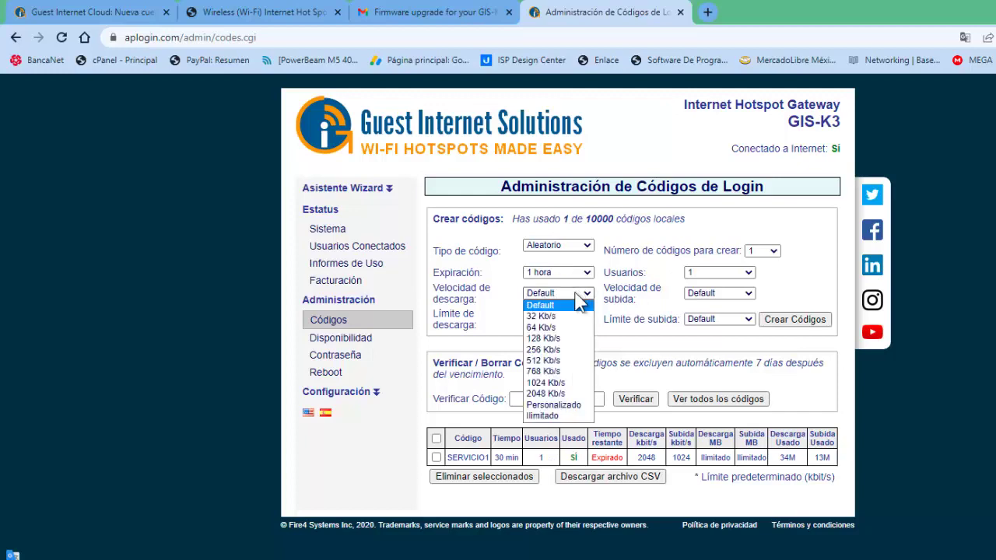
pyautogui.click(547, 395)
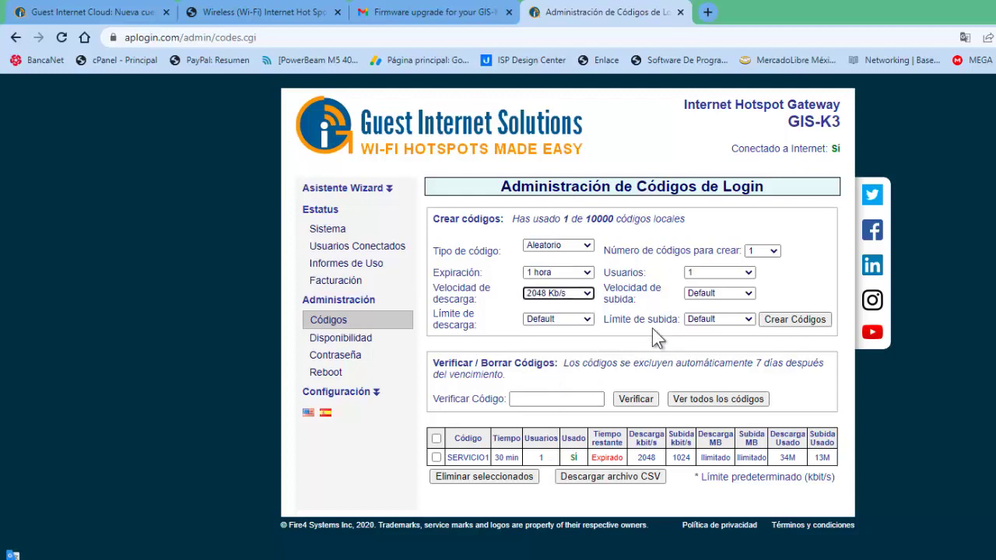
pyautogui.click(750, 296)
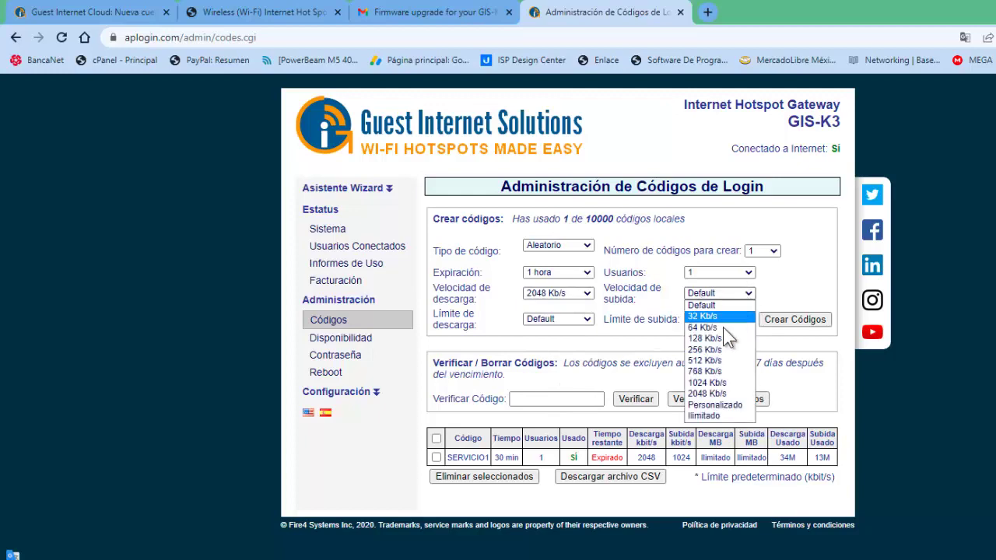
pyautogui.click(714, 381)
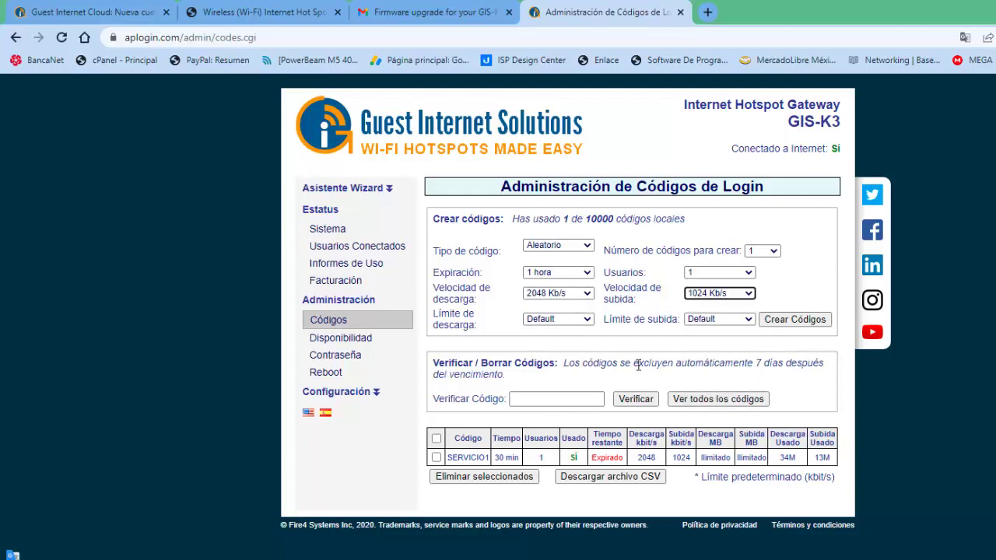
pyautogui.click(571, 320)
pyautogui.click(560, 445)
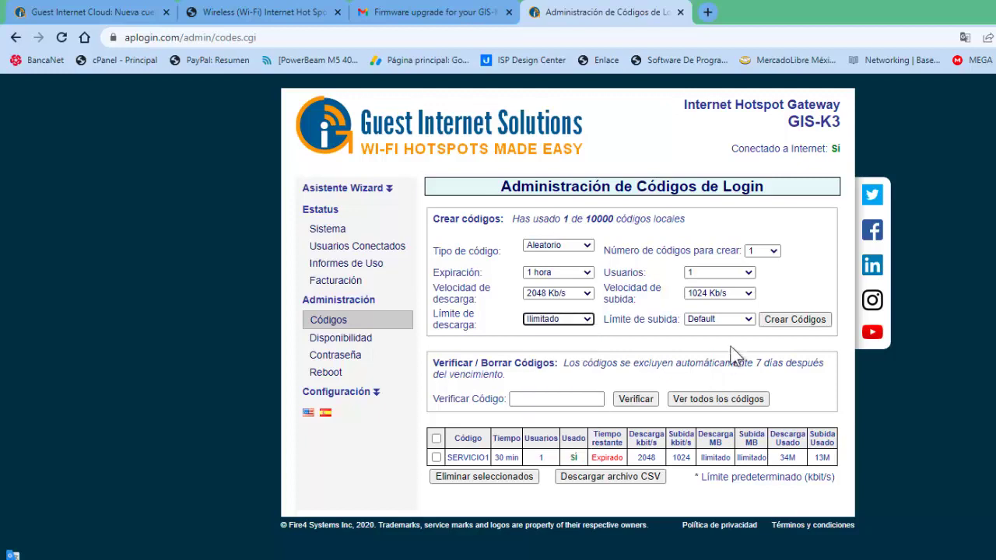
pyautogui.click(740, 319)
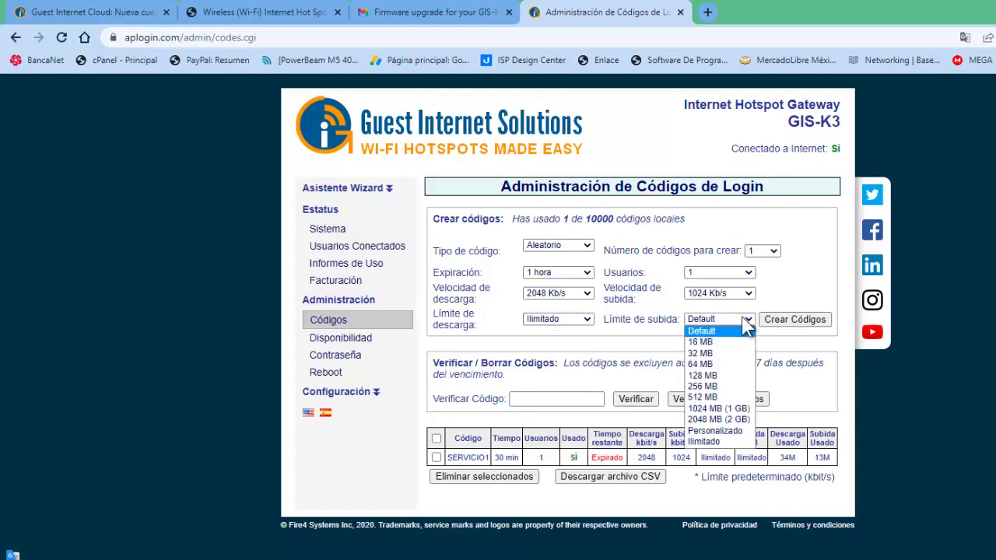
pyautogui.click(710, 441)
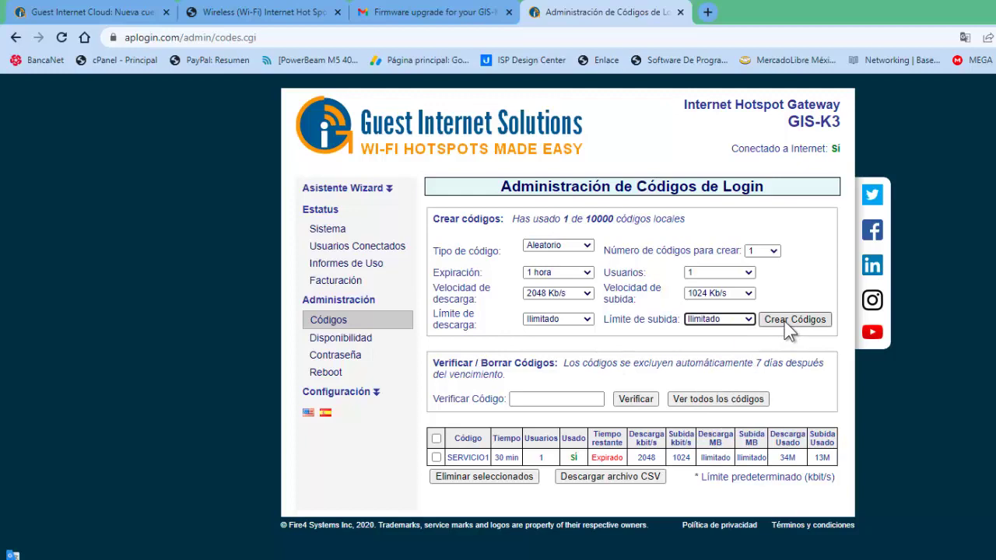
pyautogui.click(785, 323)
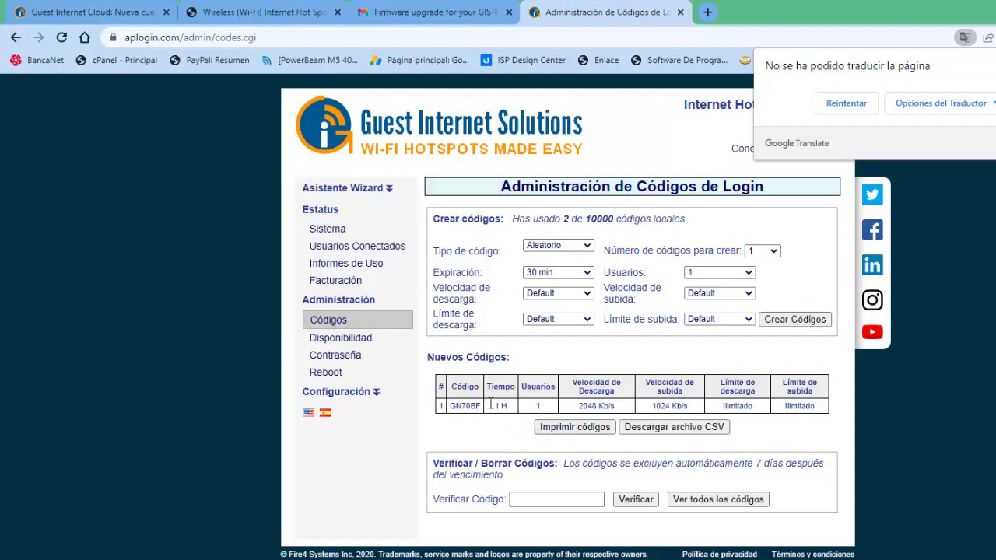
pyautogui.moveTo(449, 405); pyautogui.dragTo(481, 404)
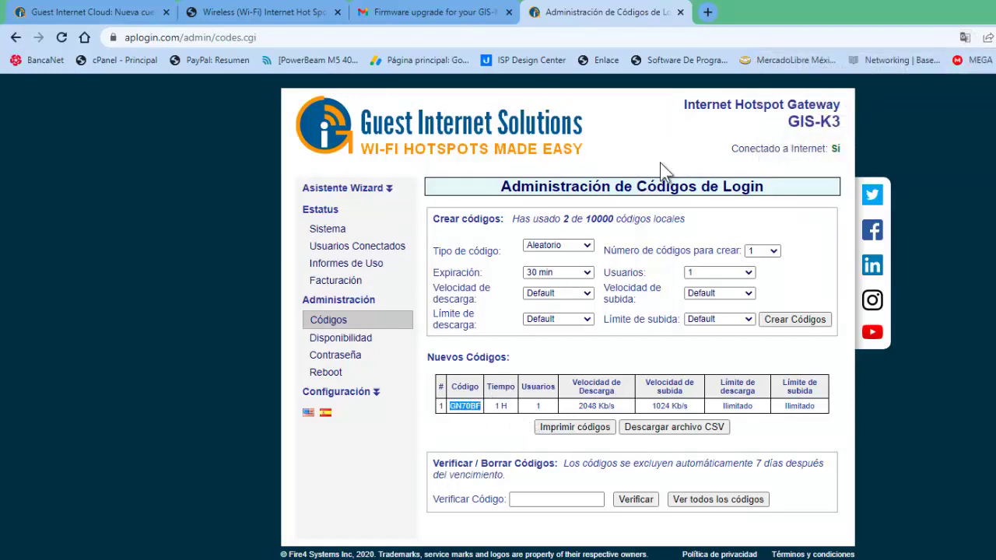
pyautogui.click(707, 13)
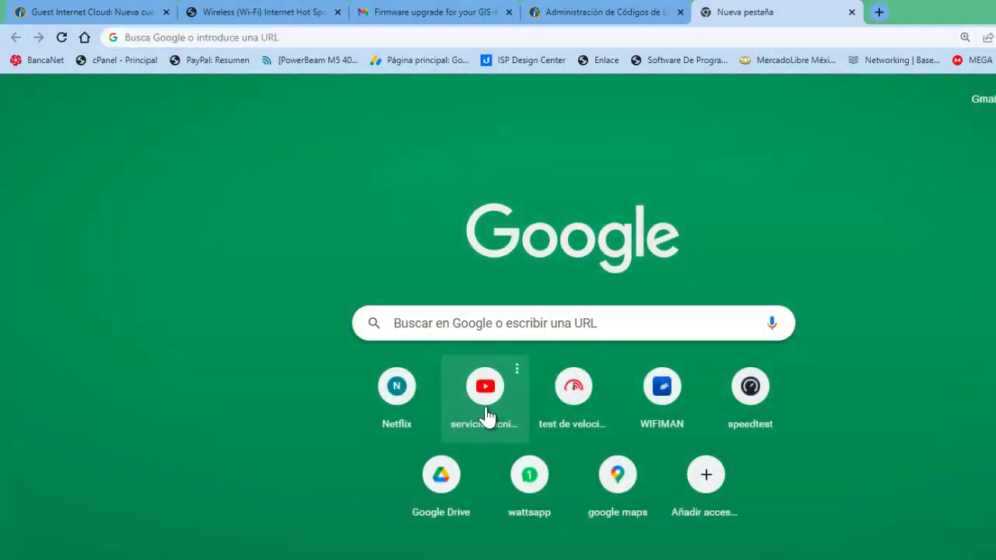
# - Try YouTube and a speed-test site until the hotspot's login-code portal appears
pyautogui.click(485, 417)
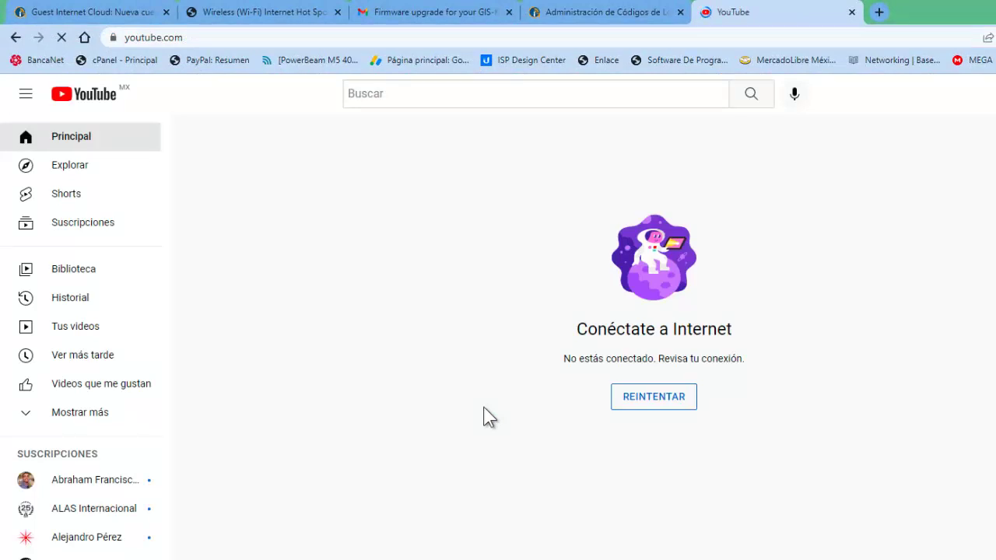
pyautogui.click(647, 397)
pyautogui.click(879, 12)
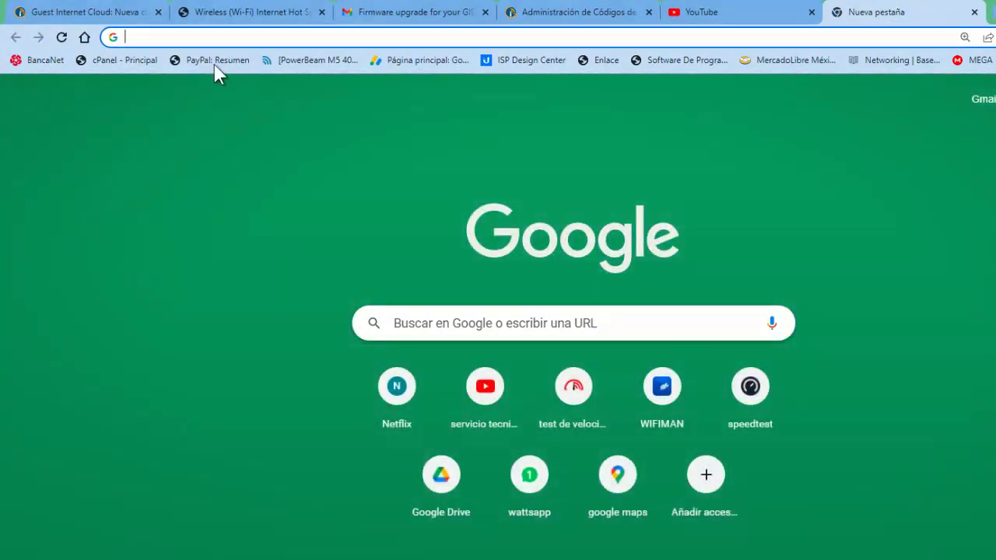
pyautogui.click(572, 414)
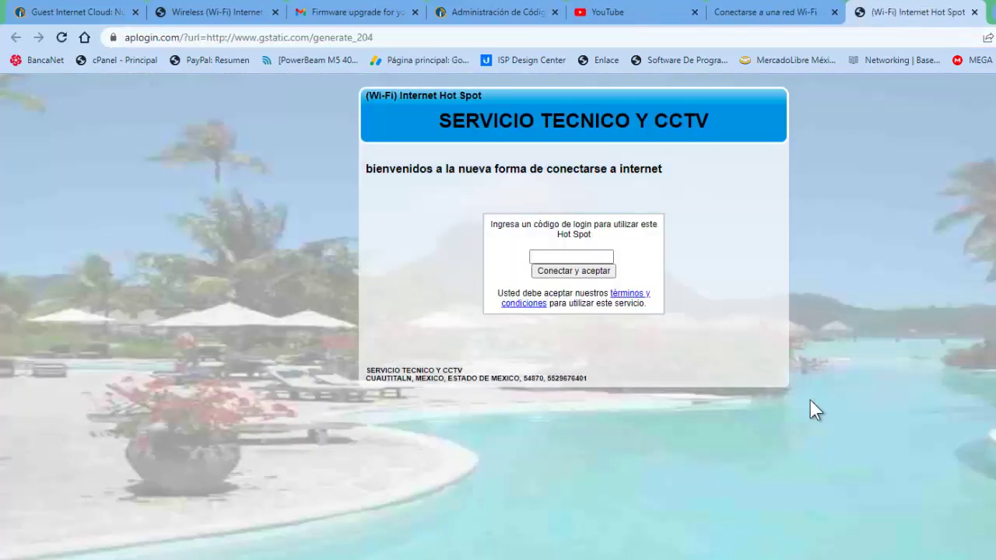
# - Paste the new access code into the portal, connect, and start the one-hour session
pyautogui.click(569, 256)
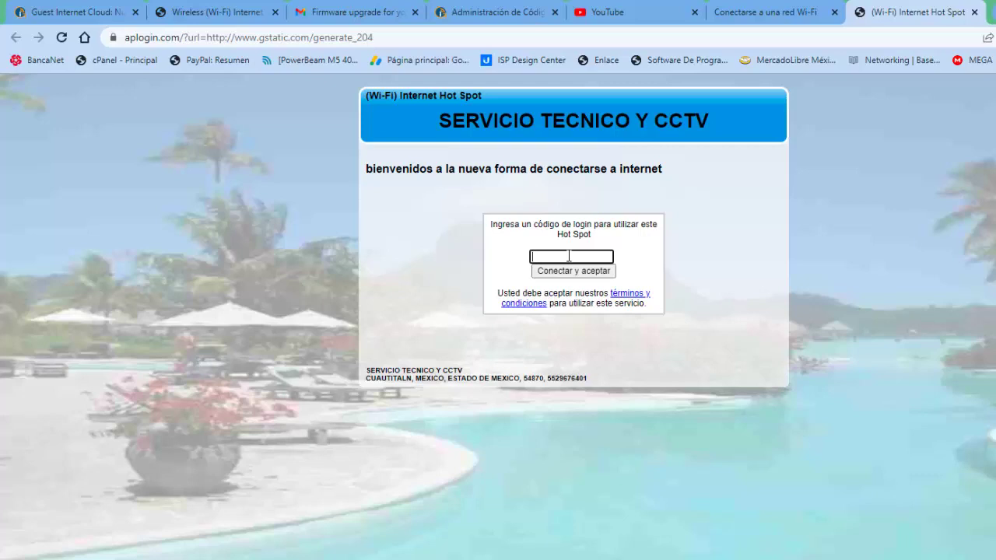
pyautogui.hotkey('ctrl', 'v')
pyautogui.click(569, 271)
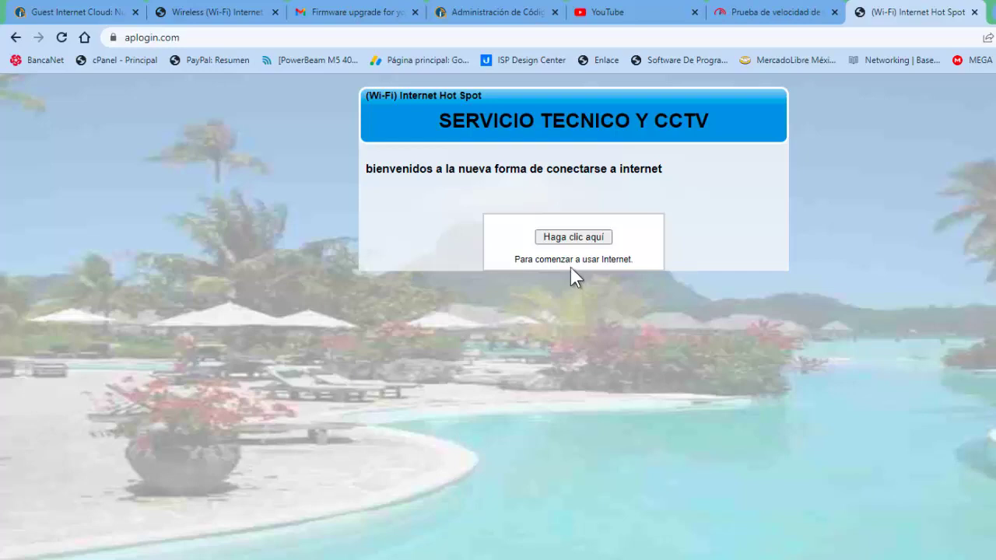
pyautogui.click(573, 238)
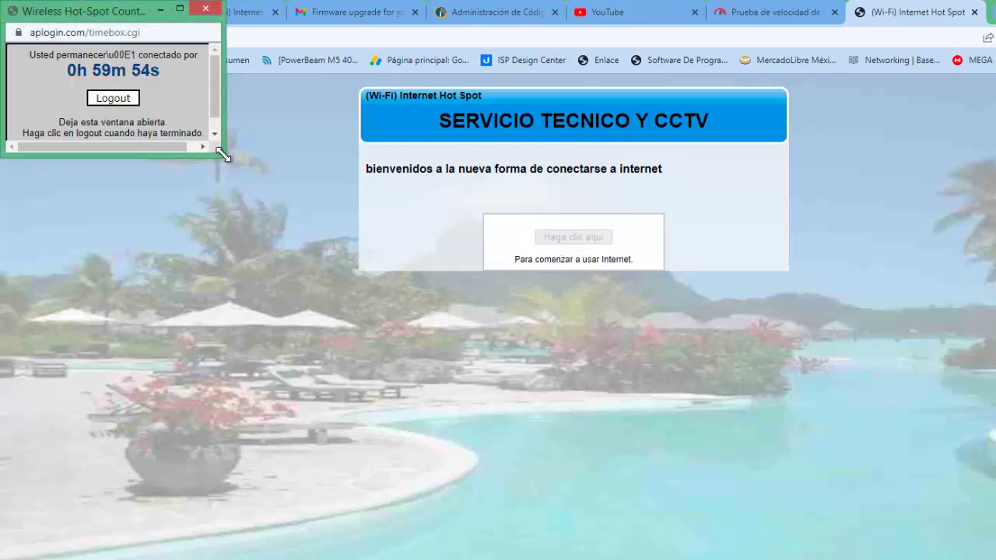
pyautogui.moveTo(222, 155); pyautogui.dragTo(535, 490)
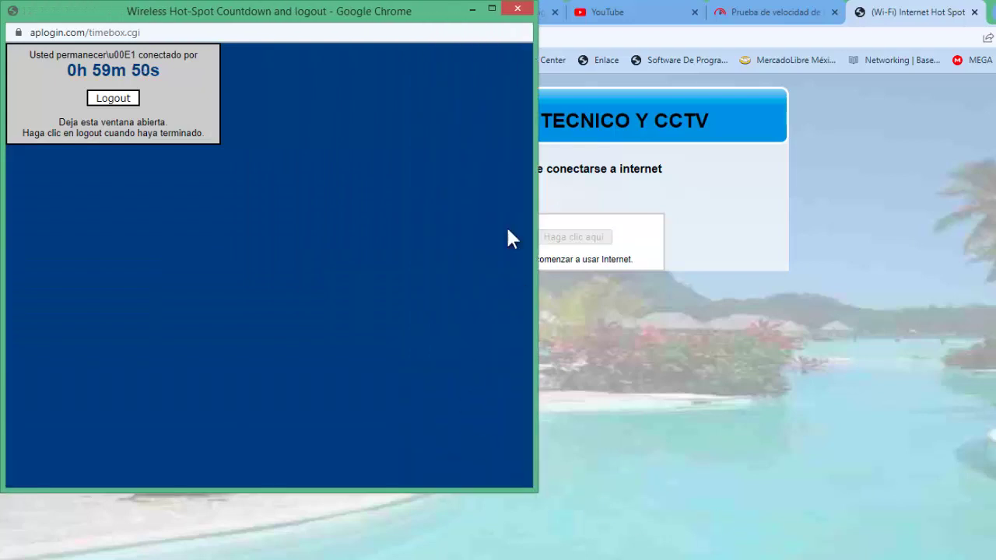
pyautogui.click(469, 10)
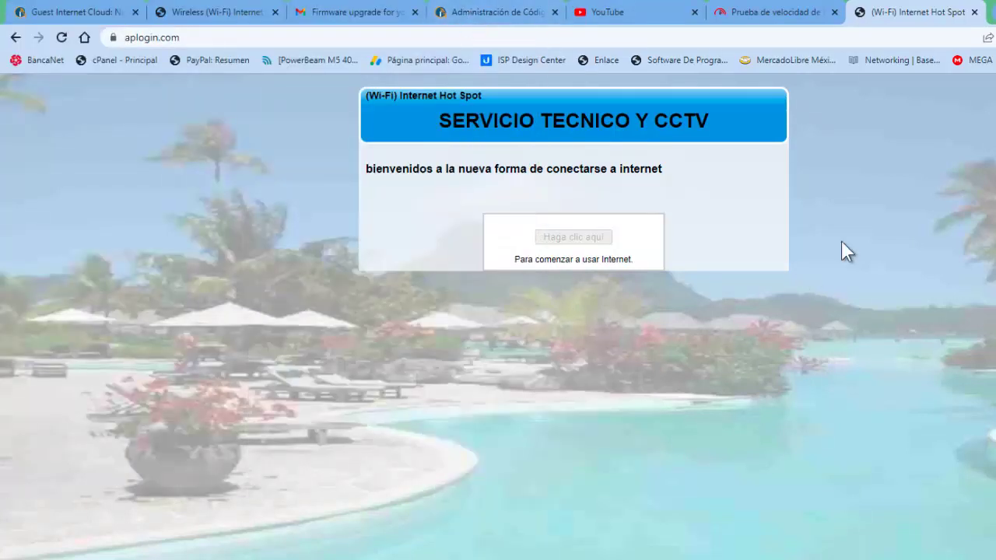
pyautogui.click(490, 12)
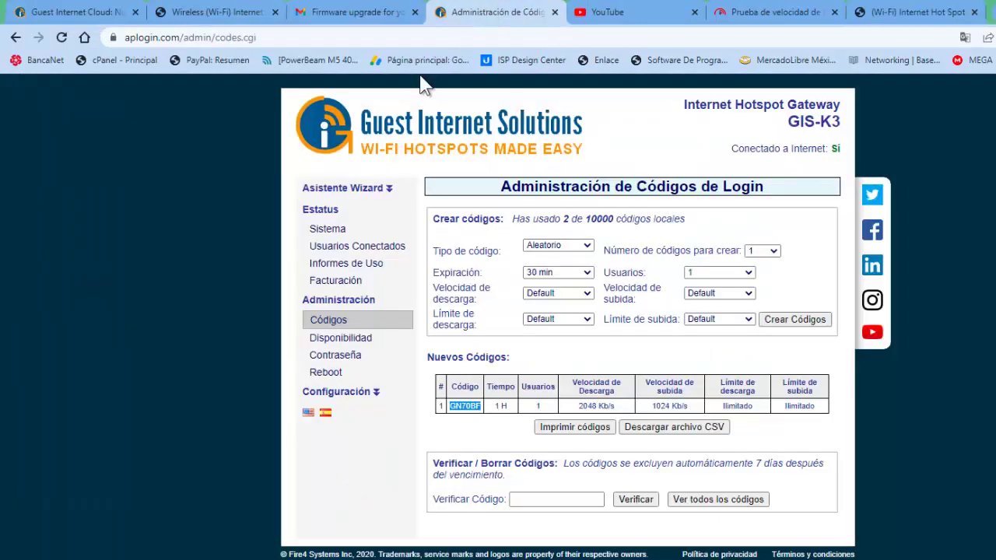
# - List all codes, showing the new code used with 59 minutes remaining
pyautogui.click(501, 427)
pyautogui.click(720, 502)
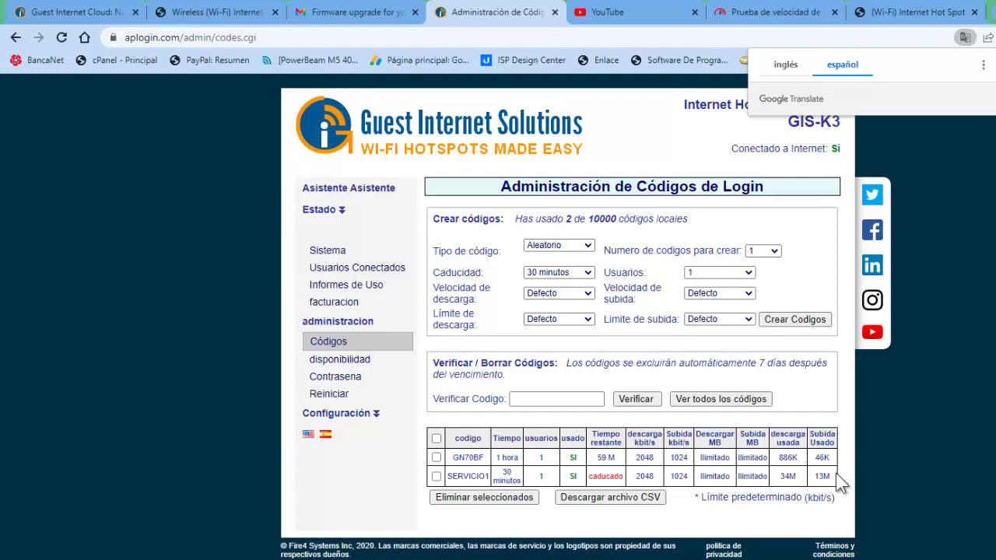
# - Tick the expired 30-minute SERVICIO1 code and delete it with Eliminar seleccionados
pyautogui.click(435, 476)
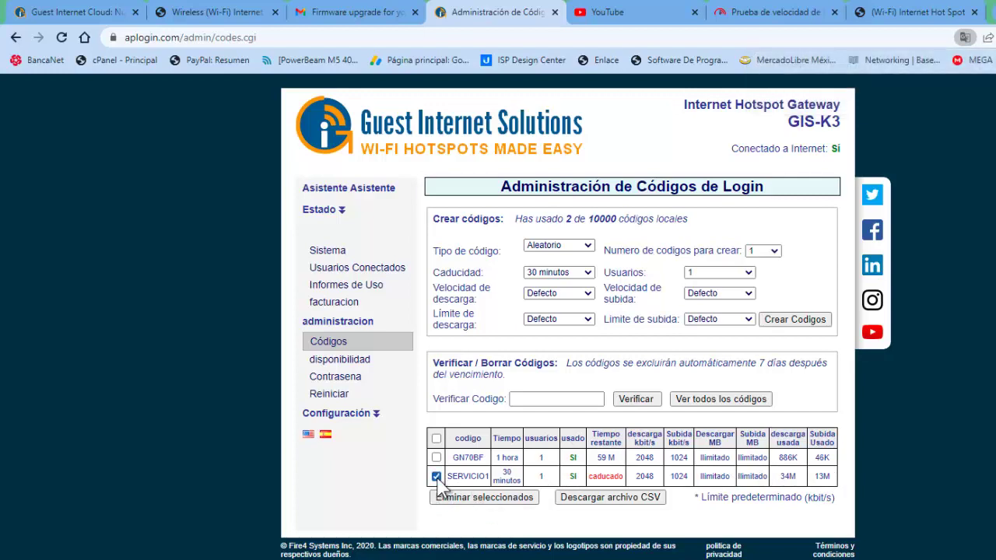
pyautogui.click(472, 499)
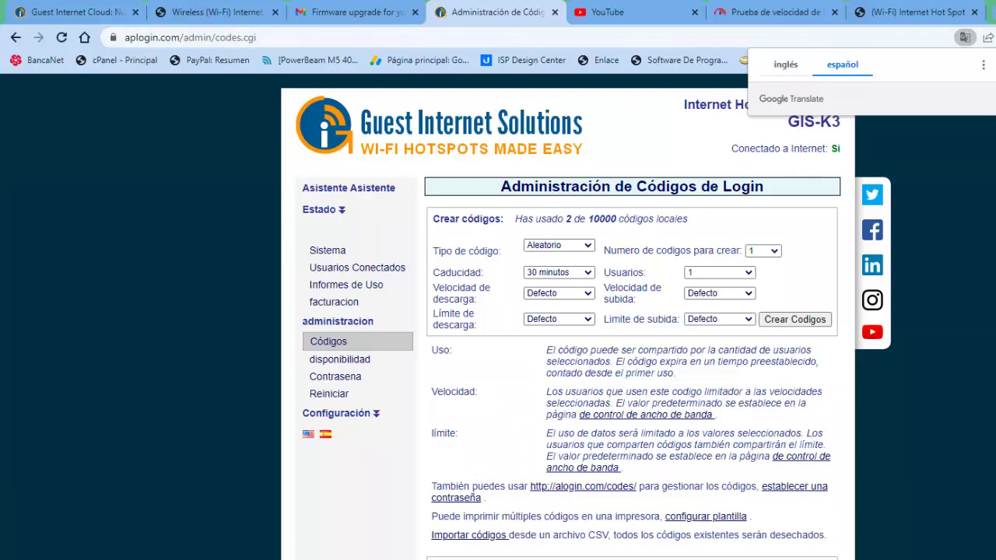
pyautogui.press('Escape')
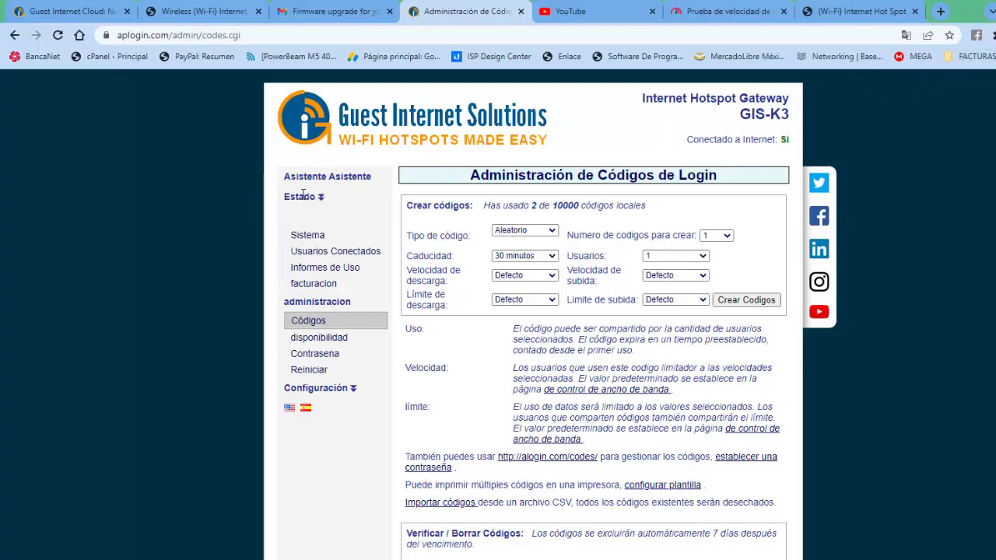
# - Review Información del Sistema, then open Usuarios Conectados showing the one active user
pyautogui.click(308, 235)
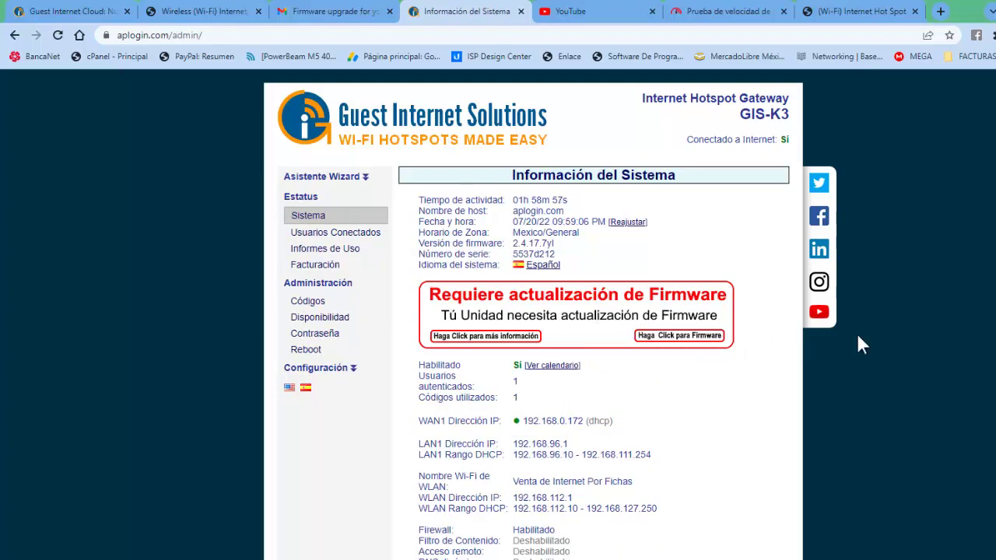
pyautogui.scroll(-2, 535, 311)
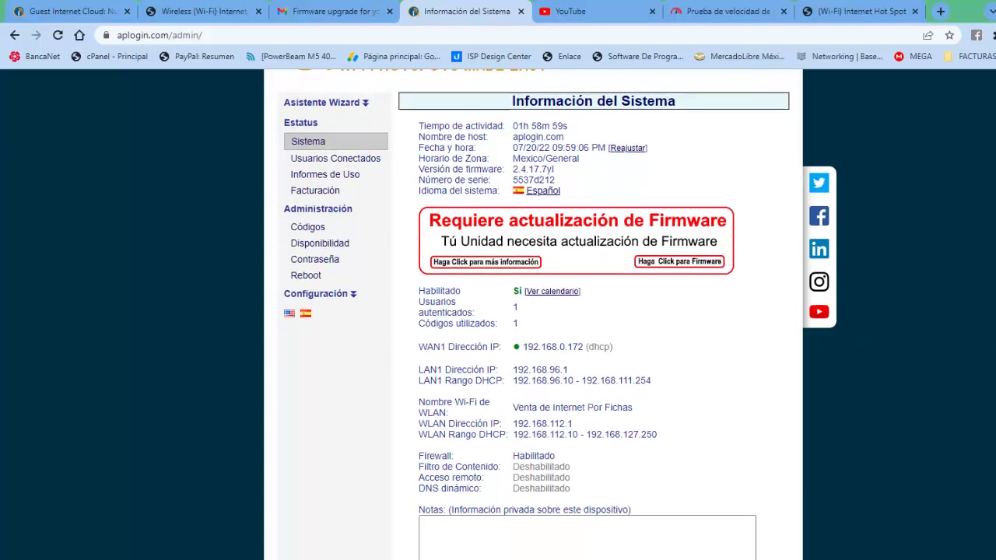
pyautogui.scroll(1, 533, 311)
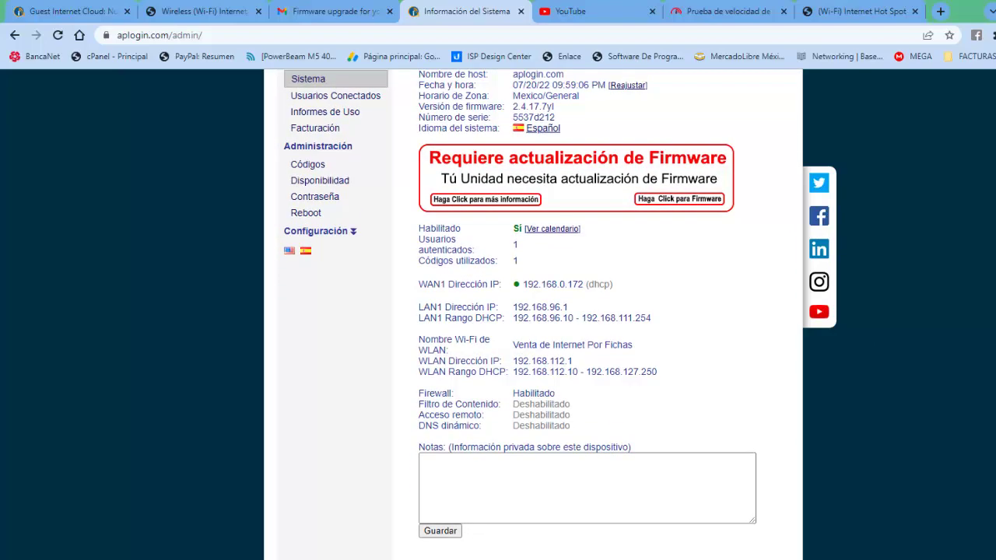
pyautogui.scroll(2, 535, 311)
pyautogui.scroll(1, 535, 311)
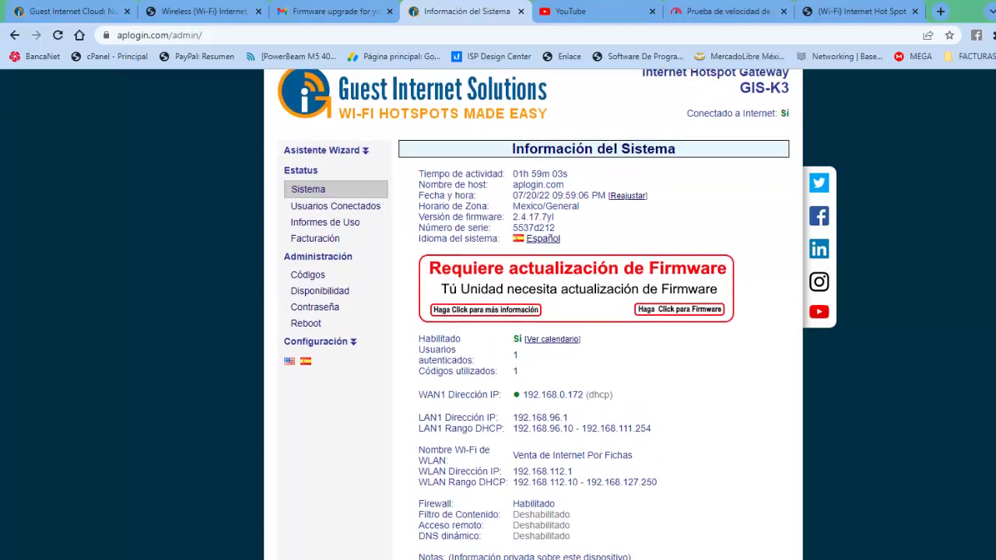
pyautogui.scroll(1, 535, 311)
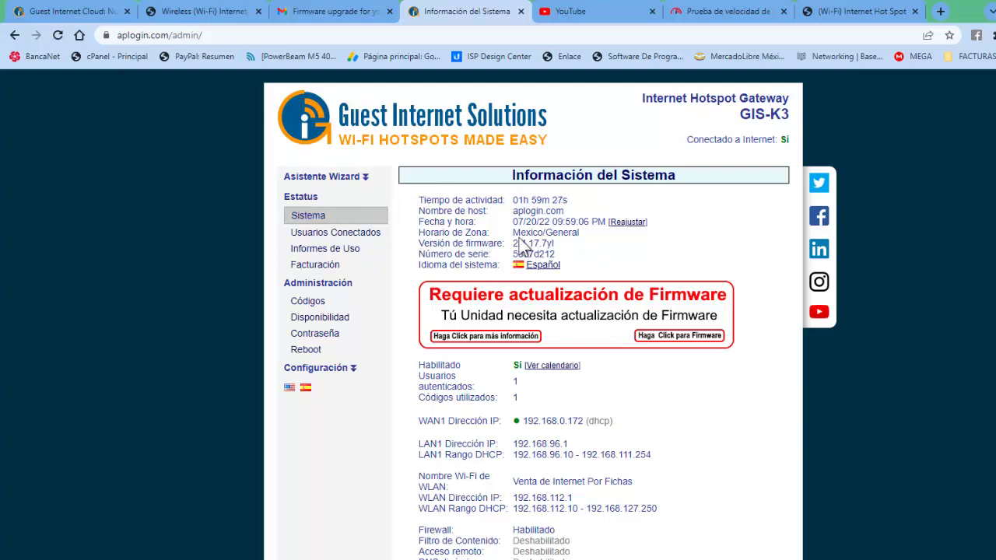
pyautogui.scroll(-2, 332, 220)
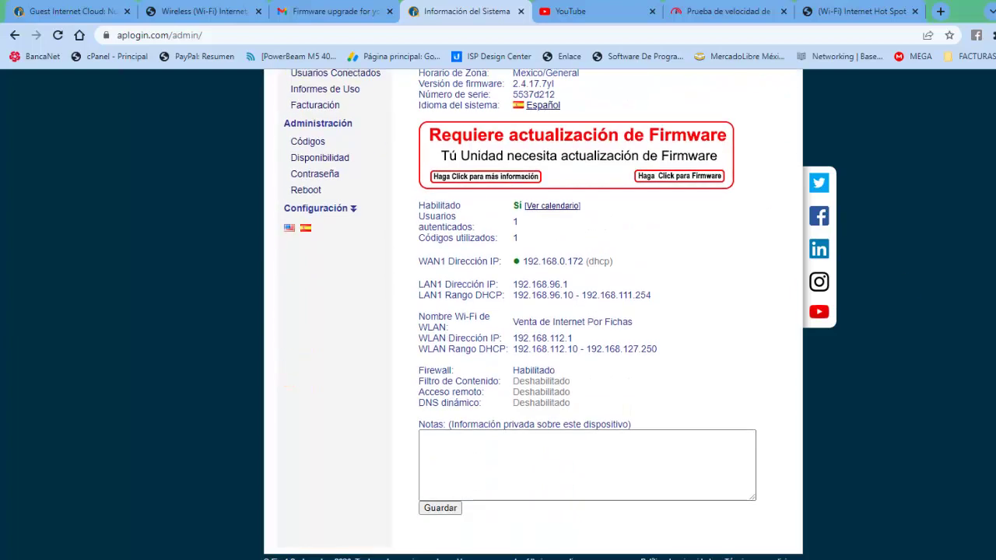
pyautogui.scroll(2, 728, 228)
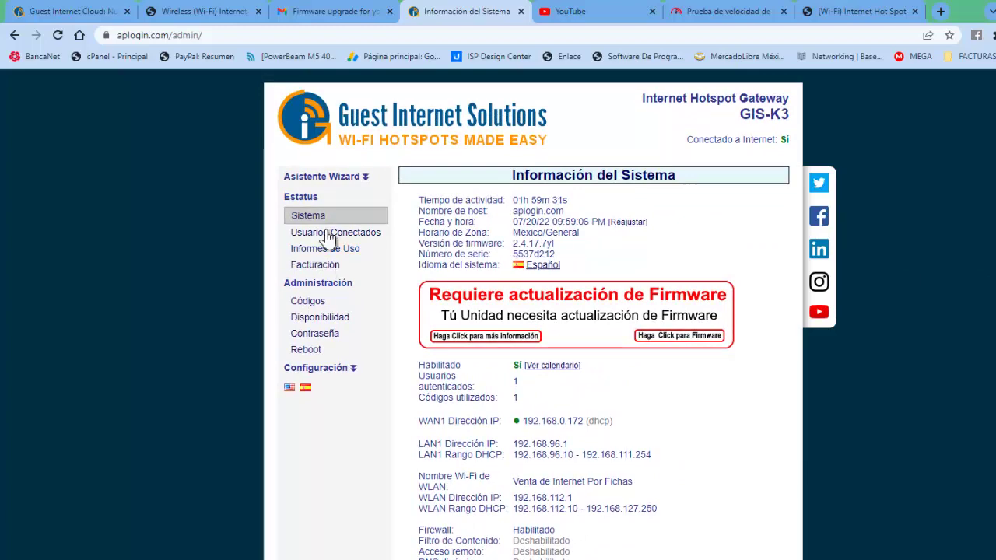
pyautogui.click(325, 234)
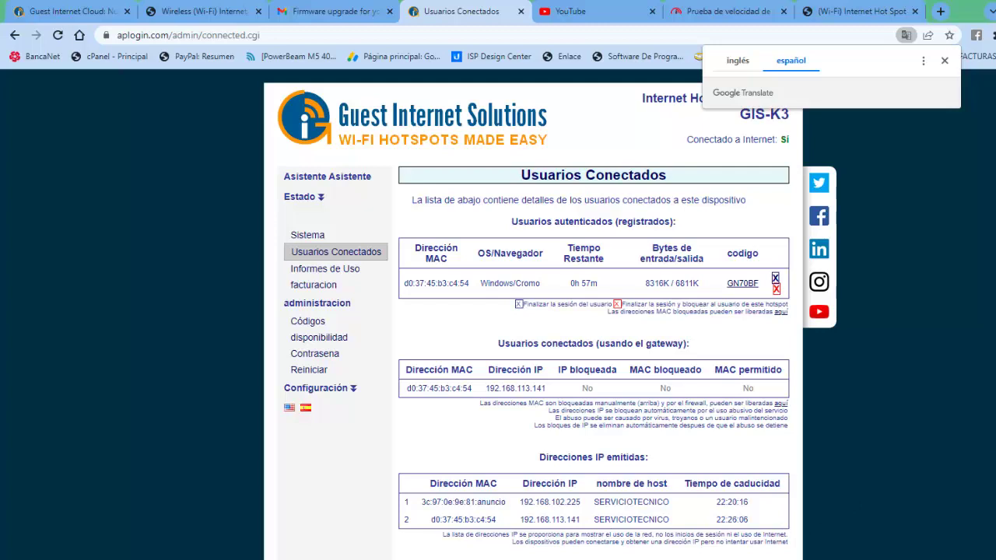
# - Open Informes de Uso to see hotspot logins over the last 28 days
pyautogui.scroll(-2, 533, 311)
pyautogui.scroll(2, 533, 311)
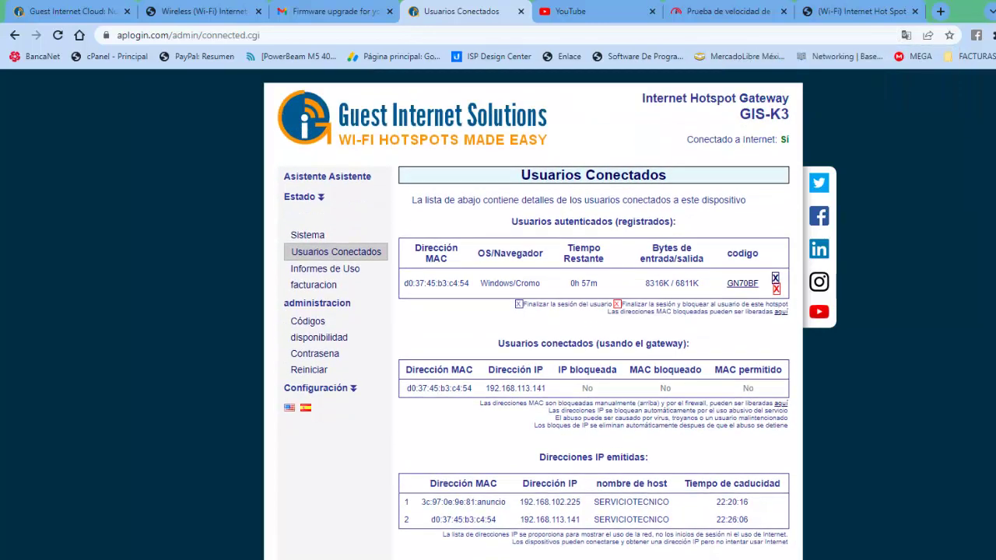
pyautogui.click(323, 271)
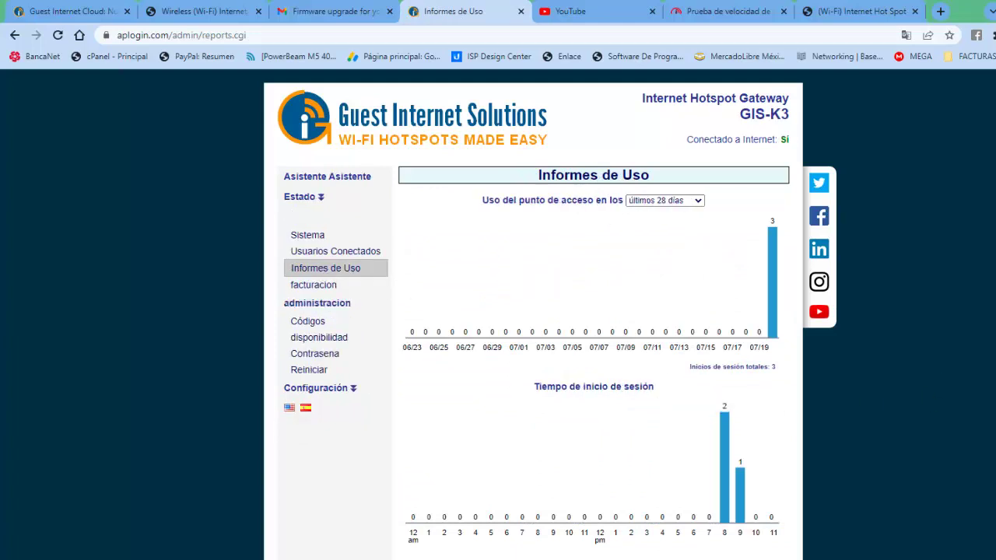
# - Check the reporting period options and keep 'últimos 28 días'
pyautogui.scroll(-4, 591, 312)
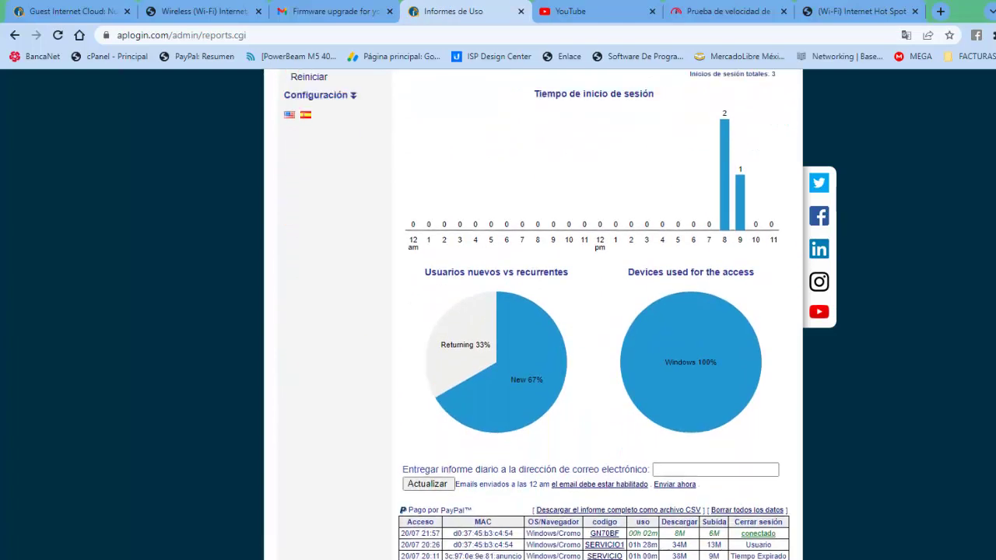
pyautogui.scroll(4, 533, 311)
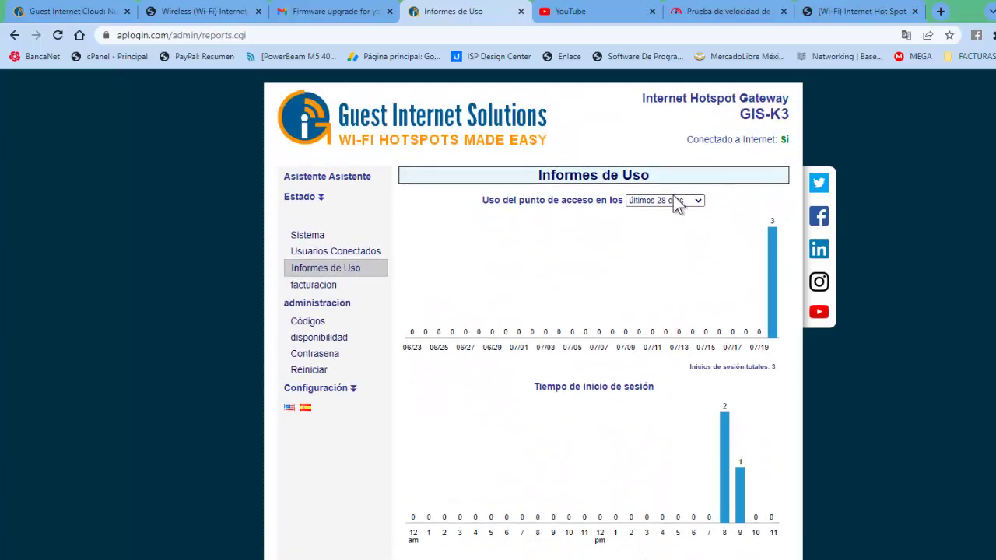
pyautogui.click(677, 201)
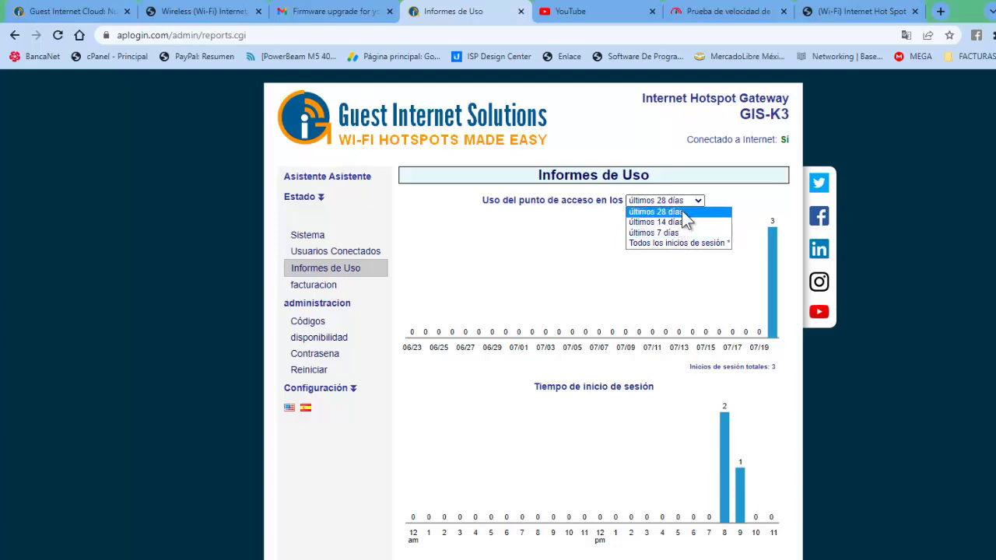
pyautogui.click(931, 238)
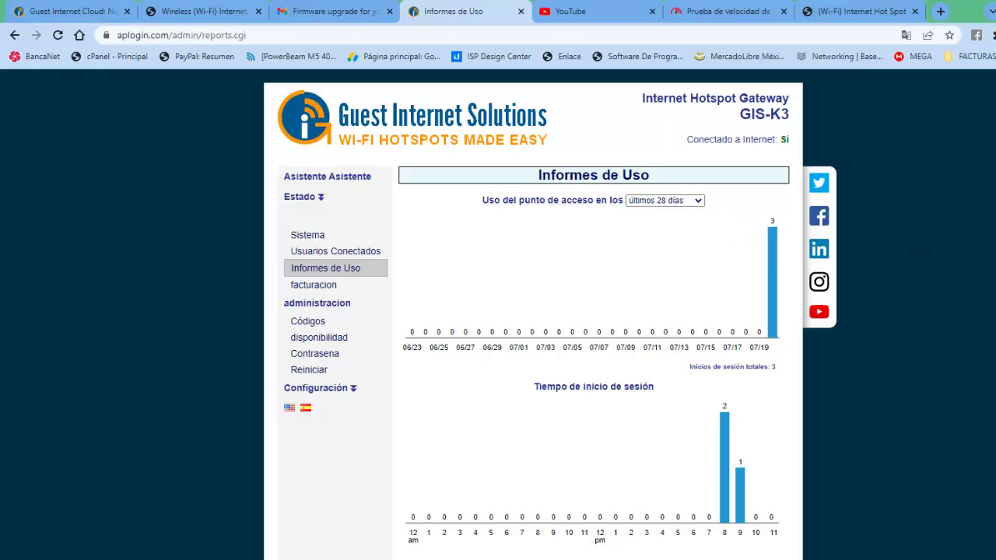
# - Review the usage charts and session log, then open the PayPal facturacion report
pyautogui.scroll(-1, 593, 311)
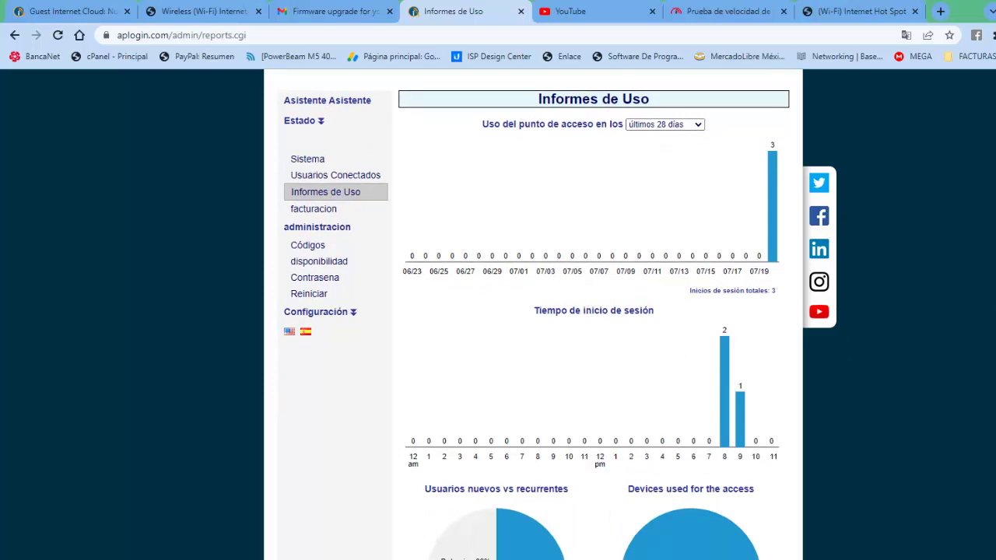
pyautogui.scroll(-2, 535, 321)
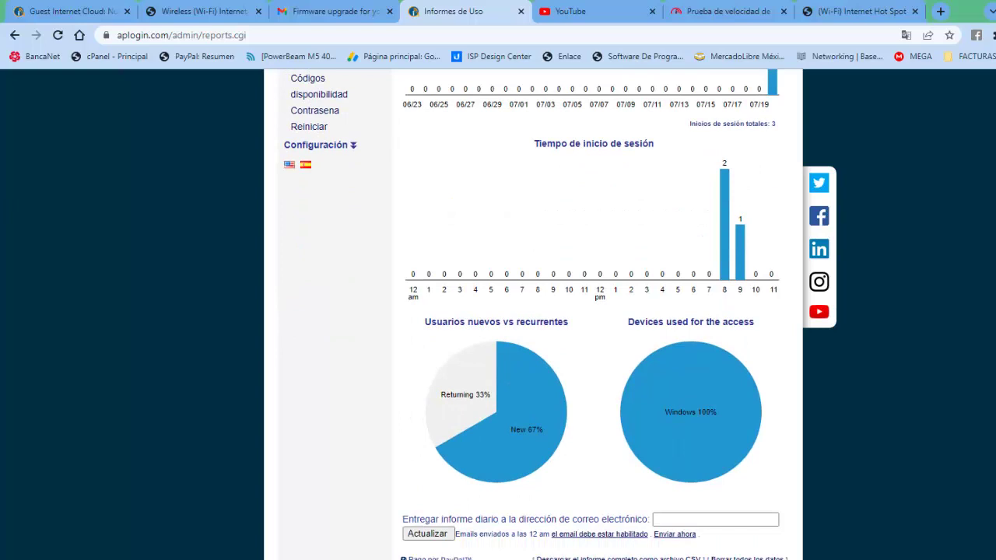
pyautogui.scroll(-1, 593, 311)
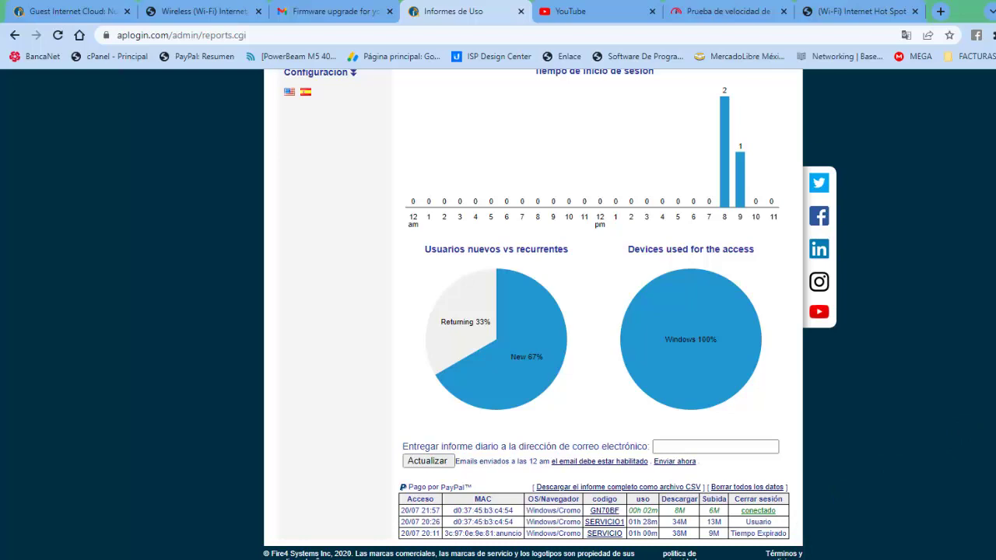
pyautogui.scroll(4, 533, 311)
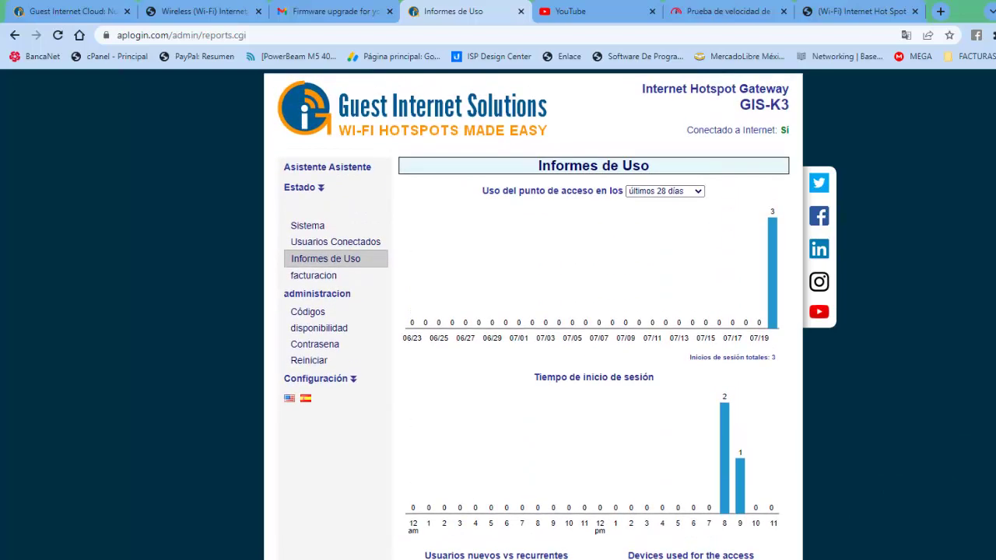
pyautogui.click(321, 279)
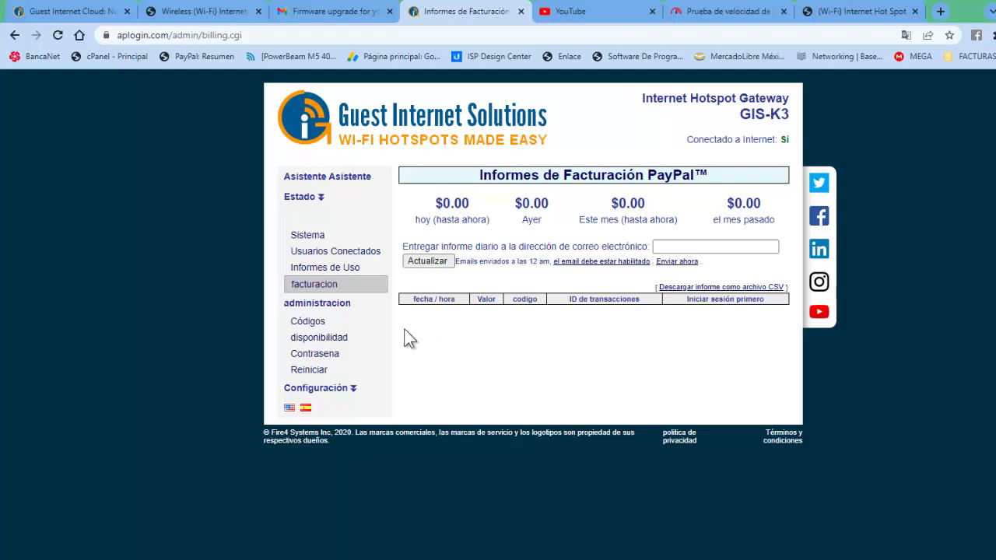
# - Look over the Códigos management page, then open the Disponibilidad schedule
pyautogui.click(313, 323)
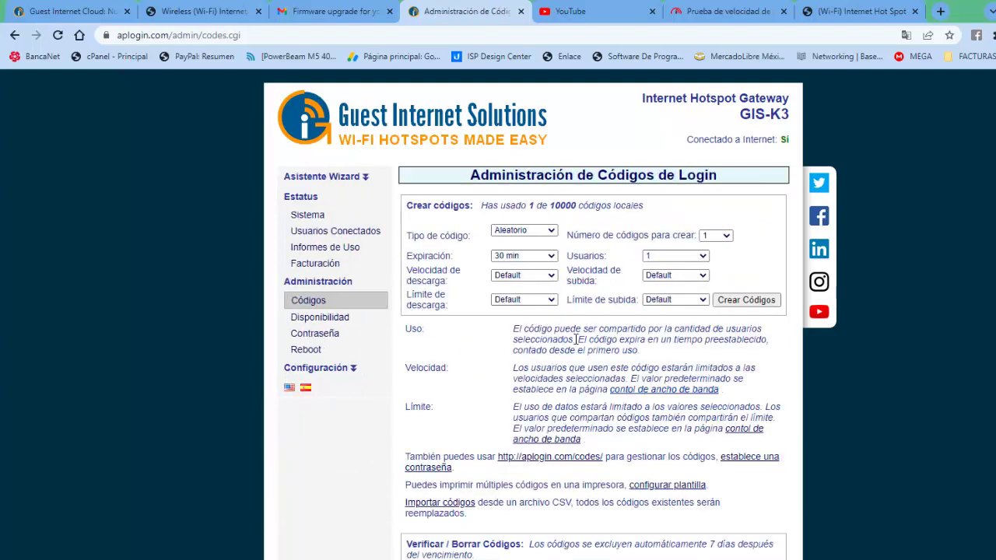
pyautogui.scroll(-1, 577, 339)
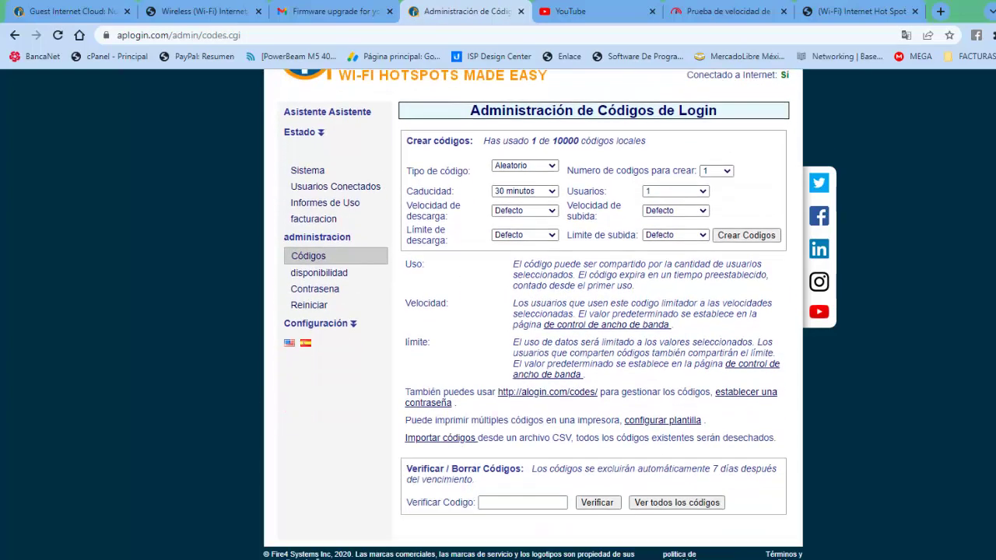
pyautogui.scroll(1, 532, 312)
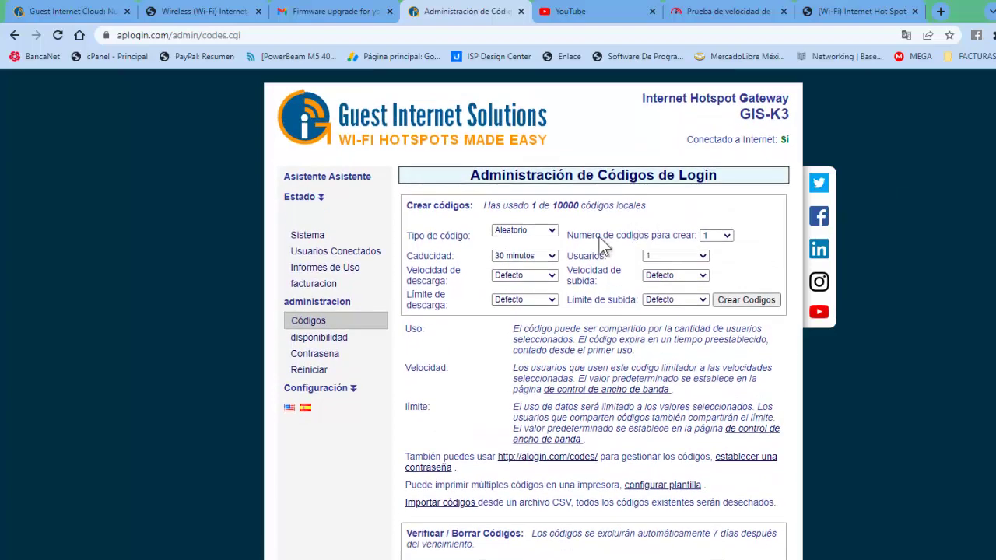
pyautogui.click(312, 340)
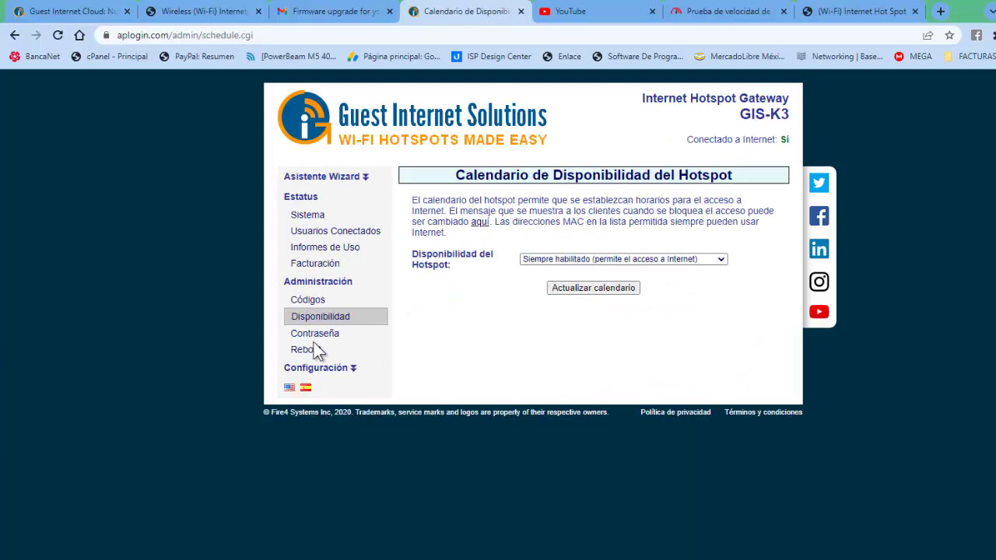
# - Keep hotspot availability at 'Siempre habilitado' and go to the Contraseña page
pyautogui.click(721, 259)
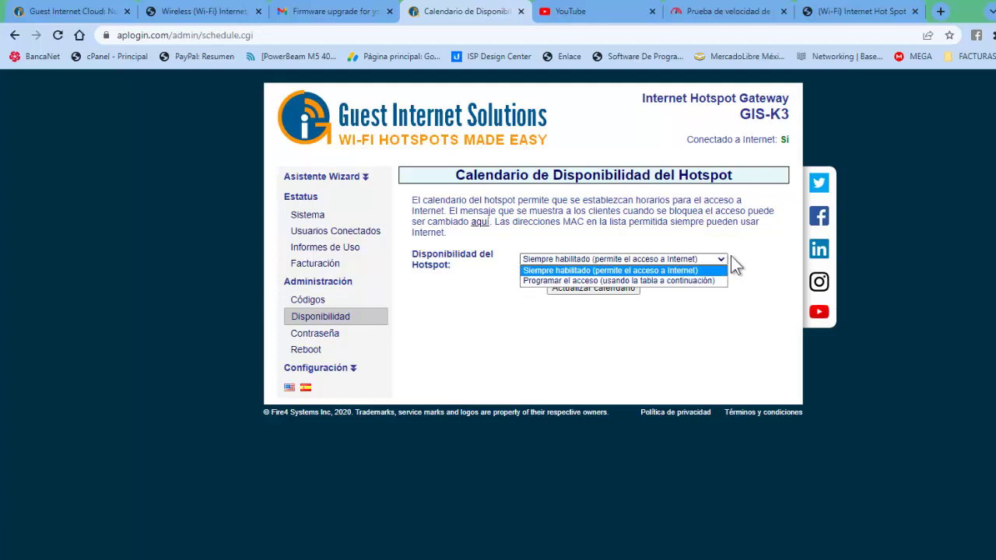
pyautogui.click(735, 257)
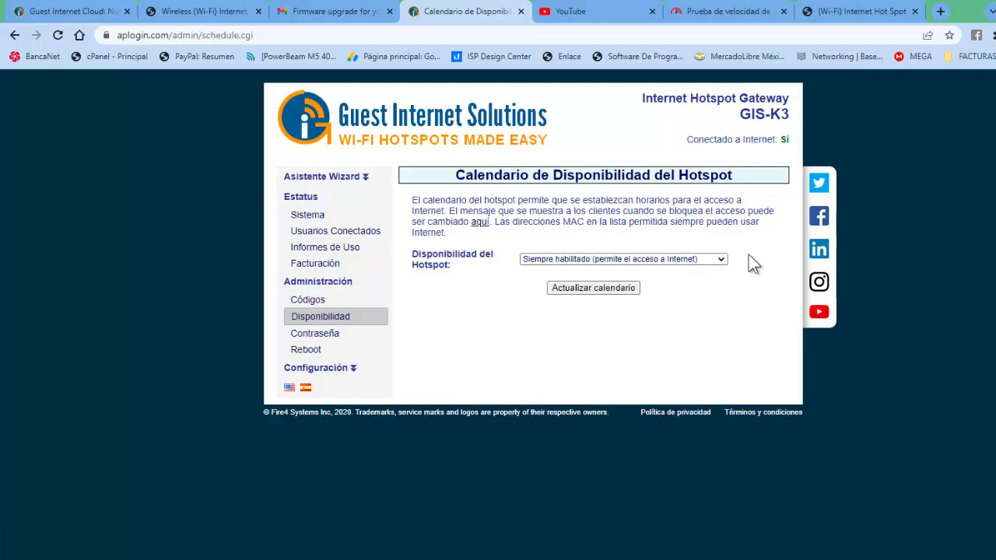
pyautogui.click(310, 333)
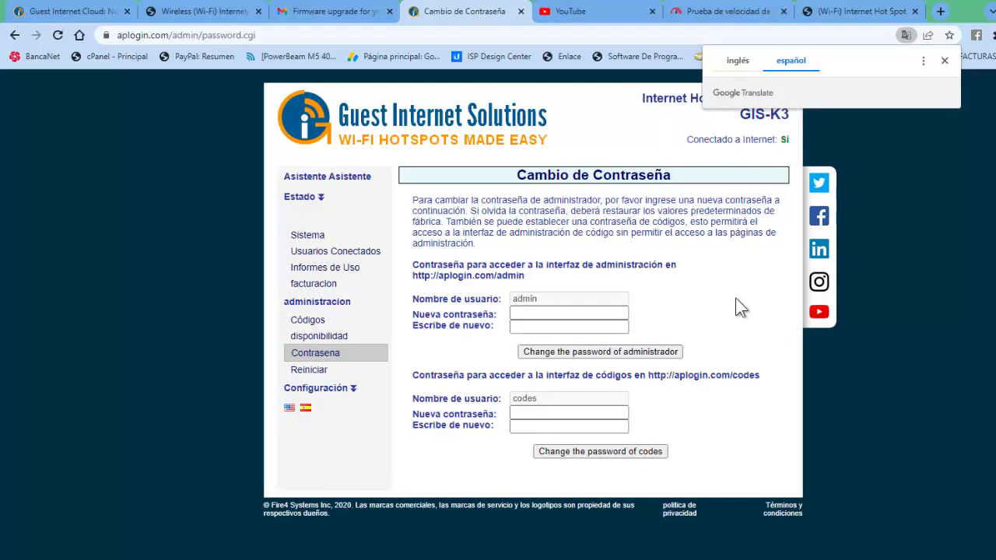
# - Check the Reiniciar page, expand Configuración, and open Gestion en la Nube
pyautogui.click(317, 371)
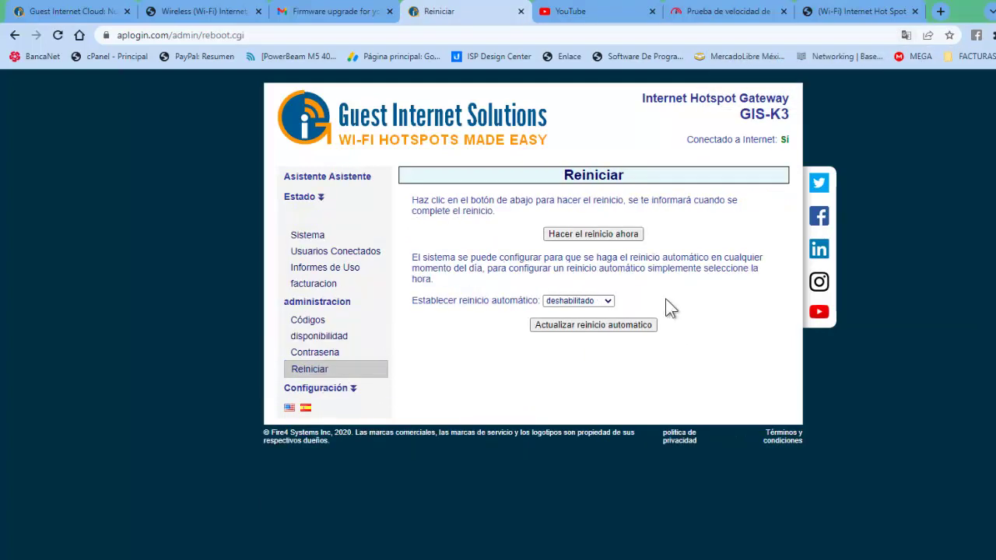
pyautogui.click(353, 388)
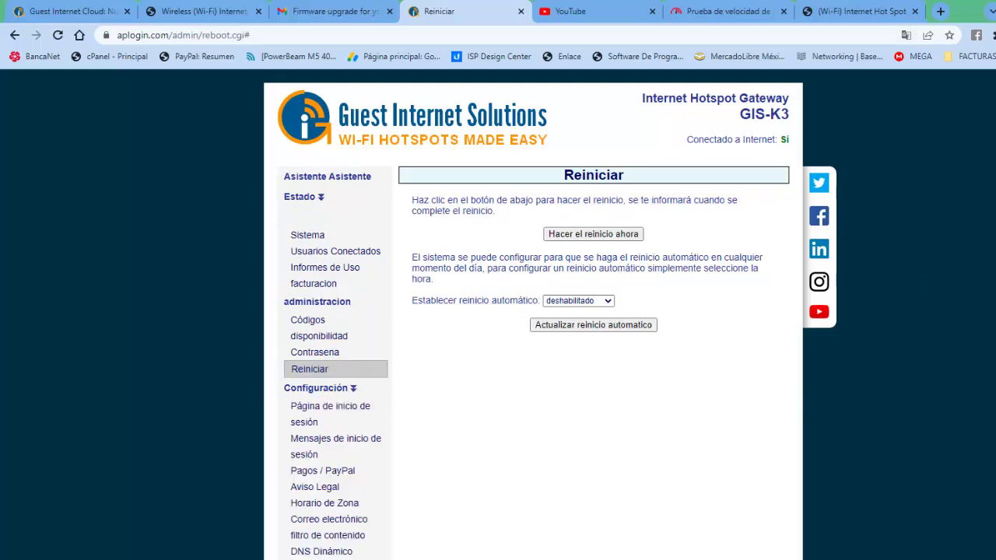
pyautogui.scroll(-3, 533, 314)
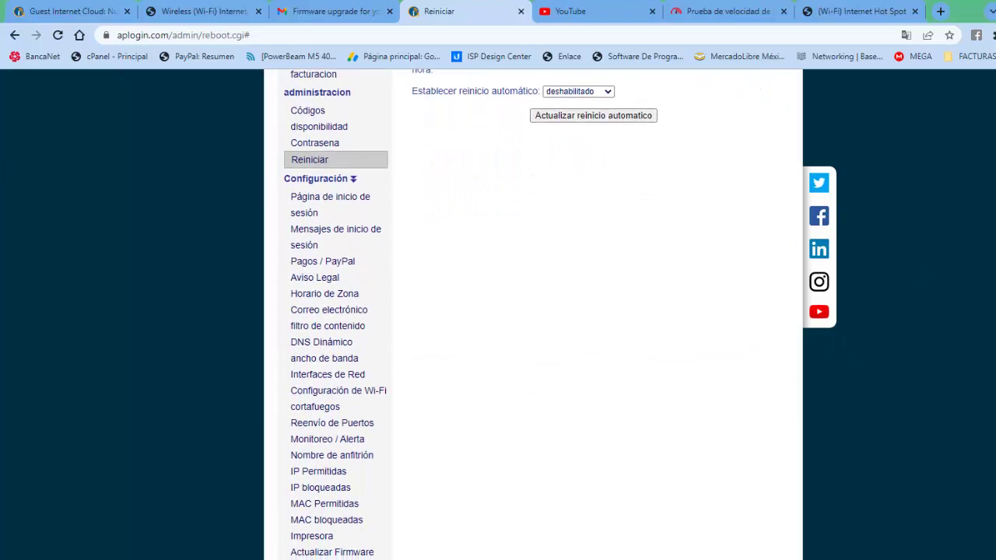
pyautogui.scroll(-1, 533, 314)
pyautogui.scroll(1, 533, 314)
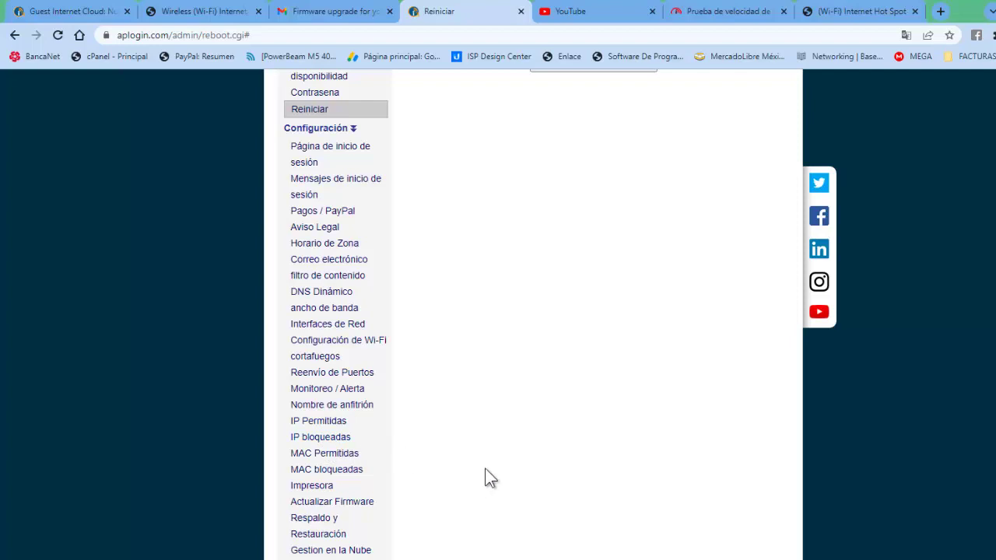
pyautogui.scroll(-1, 532, 311)
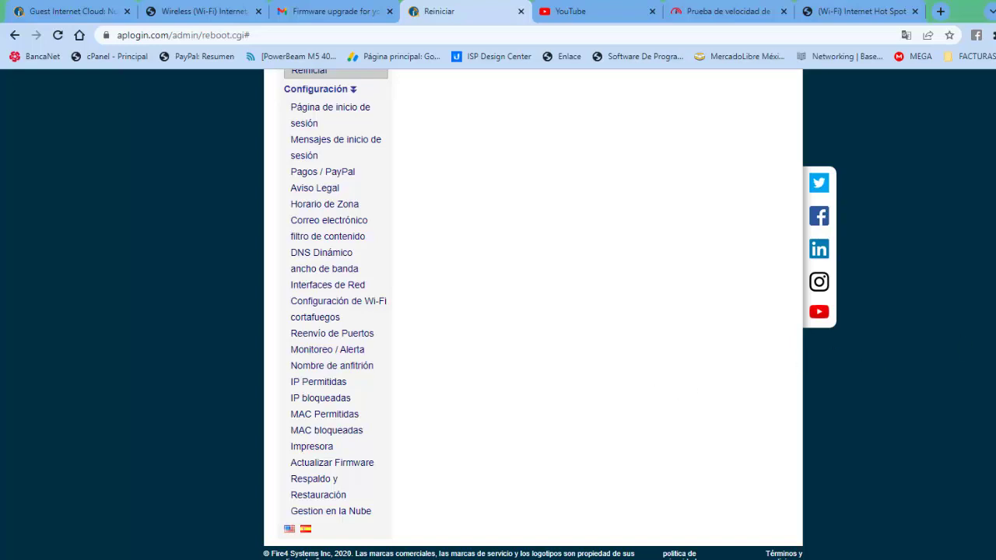
pyautogui.scroll(-1, 534, 311)
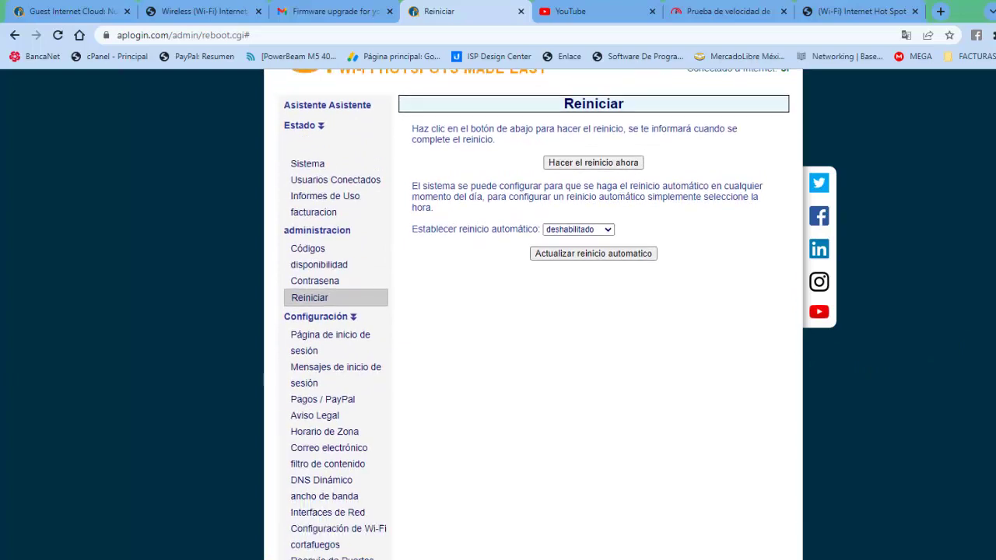
pyautogui.scroll(-3, 533, 311)
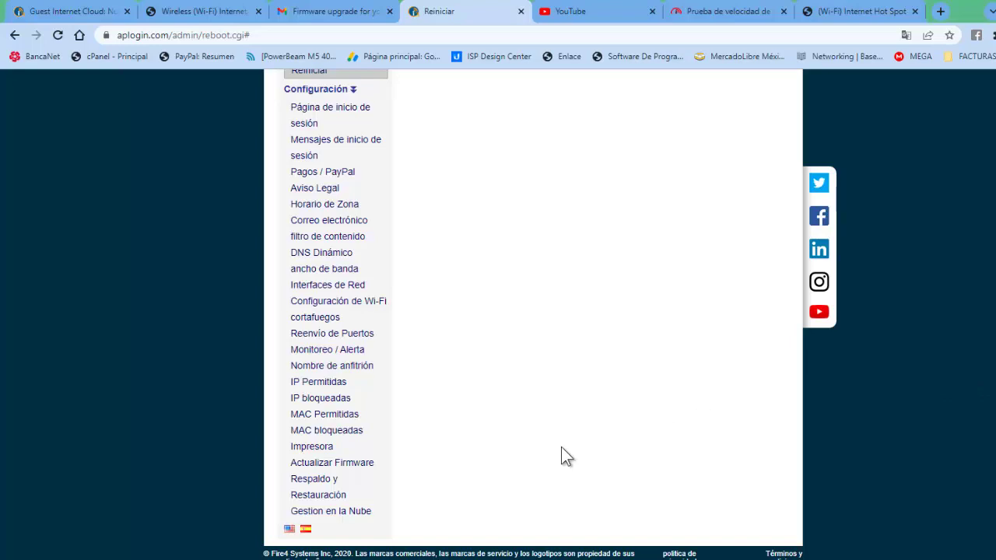
pyautogui.click(340, 514)
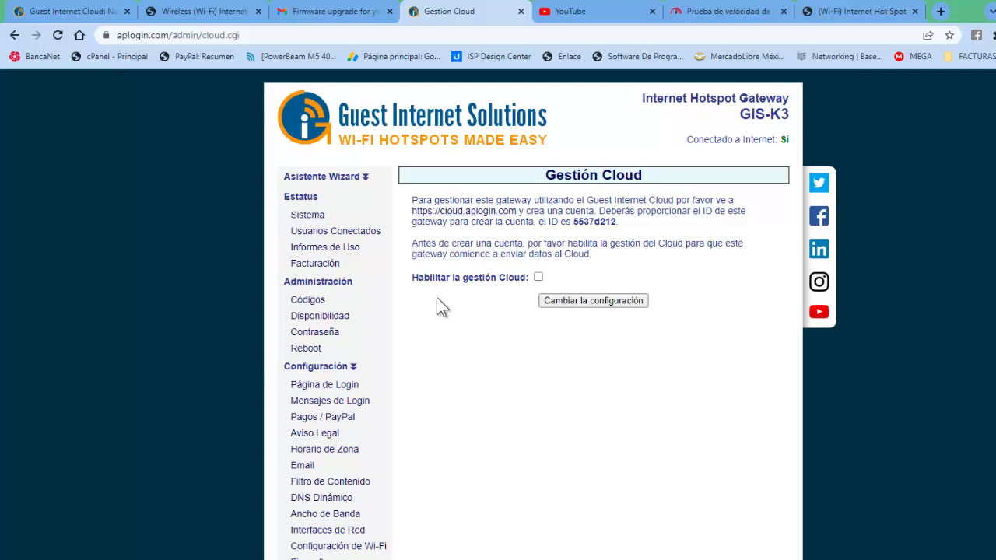
# - Apply the cloud setting, copy gateway ID 5537d212, and reload the page with resubmission confirmed
pyautogui.click(588, 304)
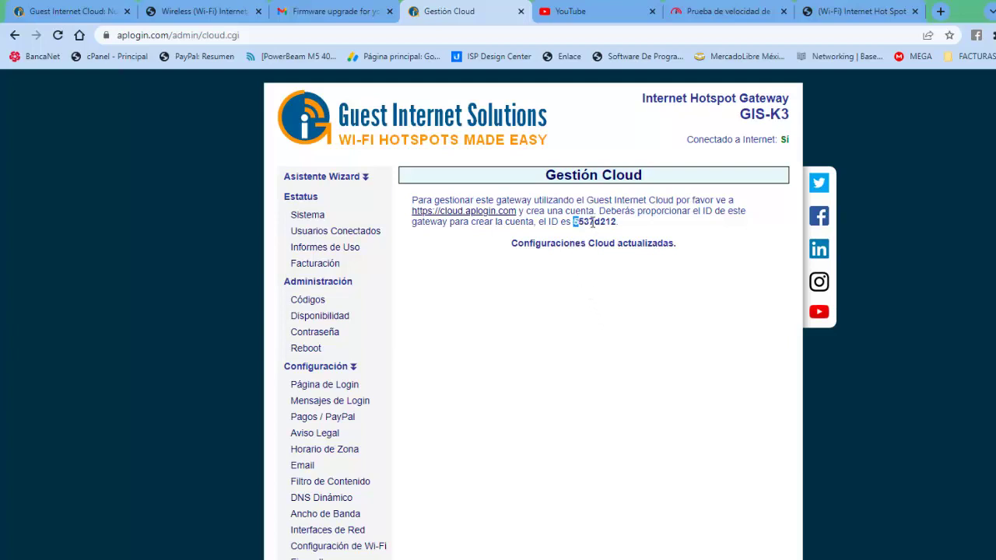
pyautogui.moveTo(573, 222); pyautogui.dragTo(618, 222)
pyautogui.hotkey('ctrl', 'c')
pyautogui.click(58, 35)
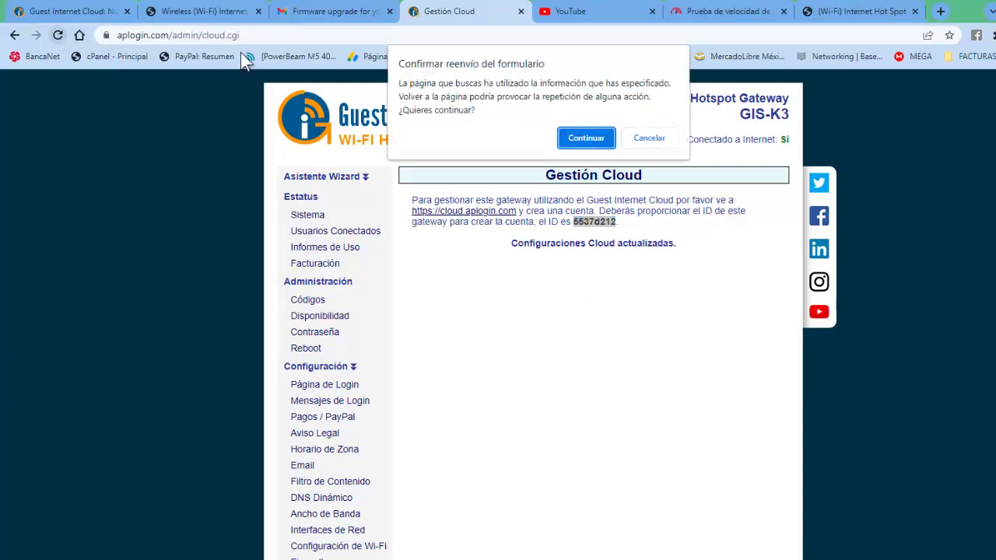
pyautogui.click(590, 136)
pyautogui.click(58, 35)
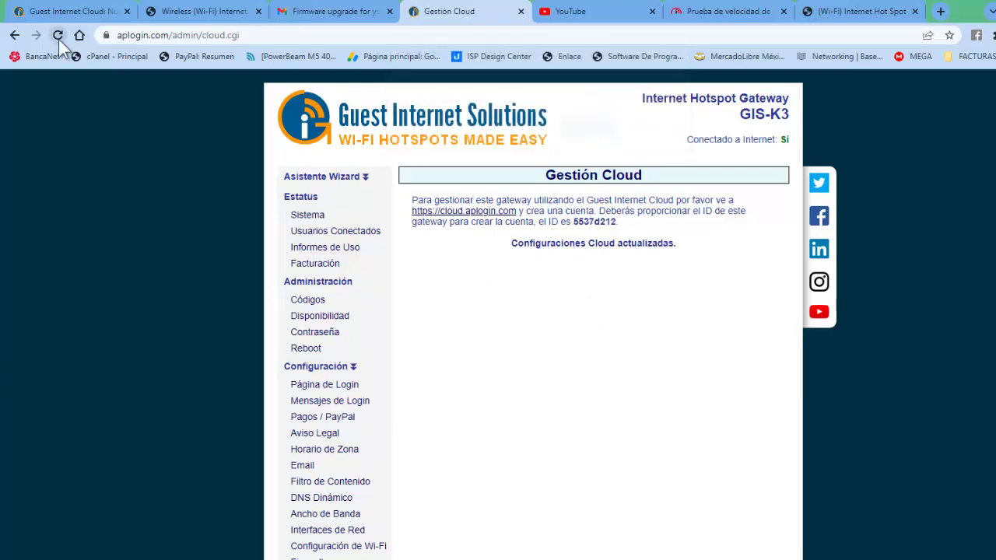
pyautogui.click(598, 137)
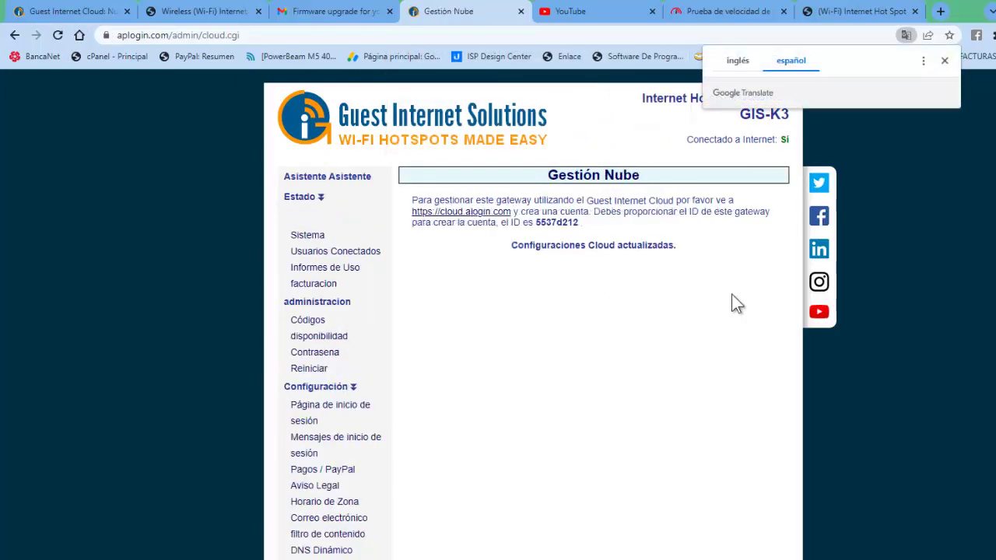
# - Dismiss the translation popup and return to the hotspot login page tab
pyautogui.click(945, 59)
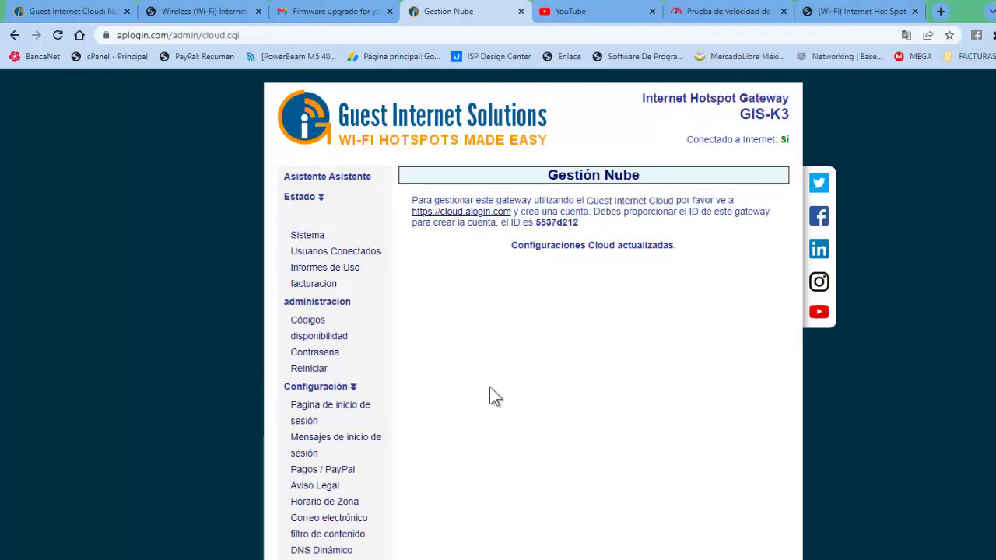
pyautogui.click(323, 17)
pyautogui.click(190, 11)
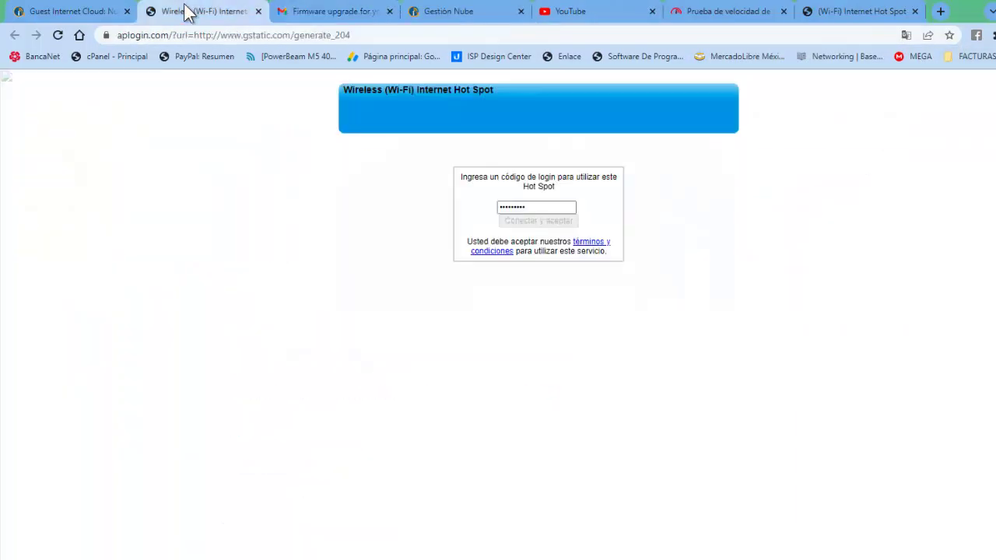
# - Leave the error page via 'regresa' and replace the form's equipment ID with 5537d212
pyautogui.click(53, 18)
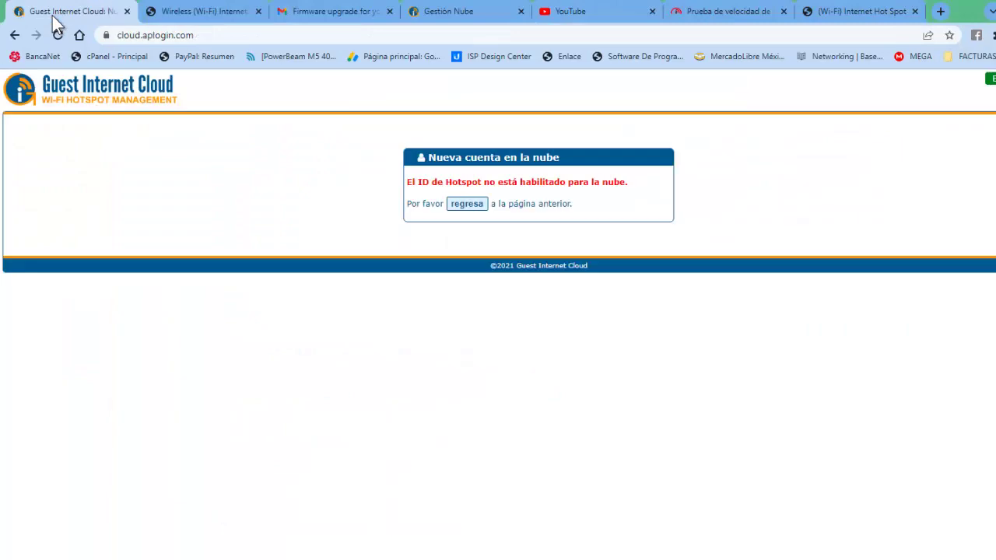
pyautogui.click(465, 203)
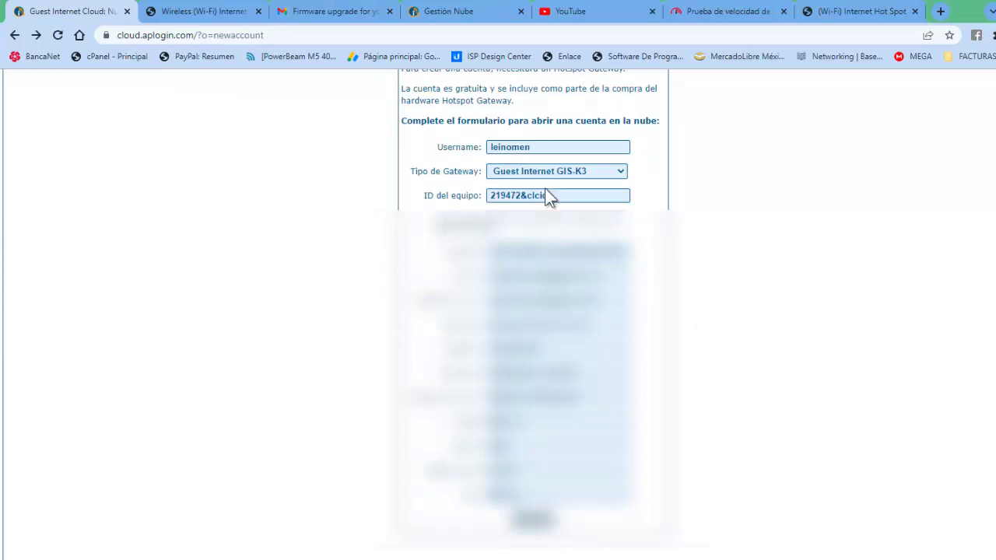
pyautogui.moveTo(553, 196); pyautogui.dragTo(446, 196)
pyautogui.press('BackSpace')
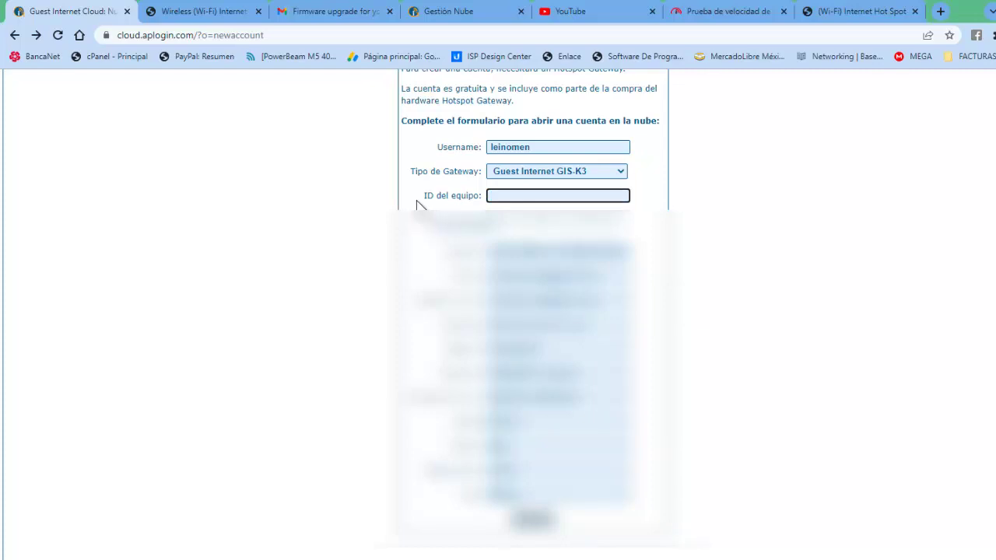
pyautogui.hotkey('ctrl', 'v')
pyautogui.click(758, 265)
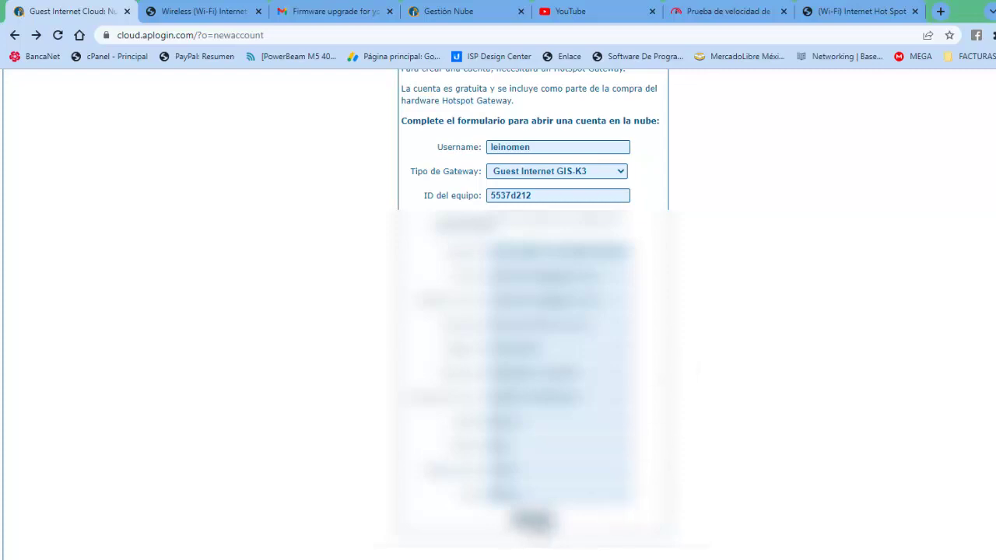
pyautogui.scroll(1, 993, 186)
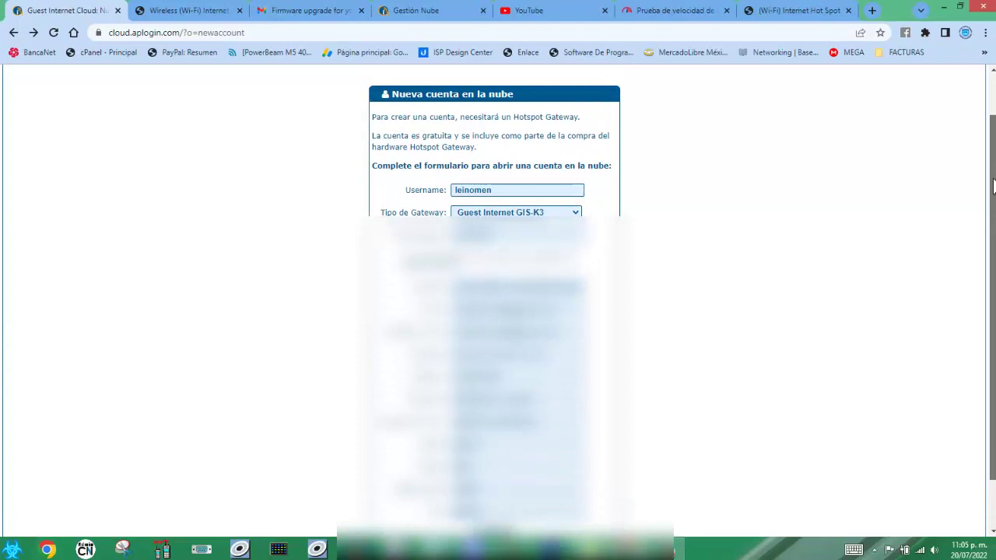
pyautogui.moveTo(994, 187); pyautogui.dragTo(993, 167)
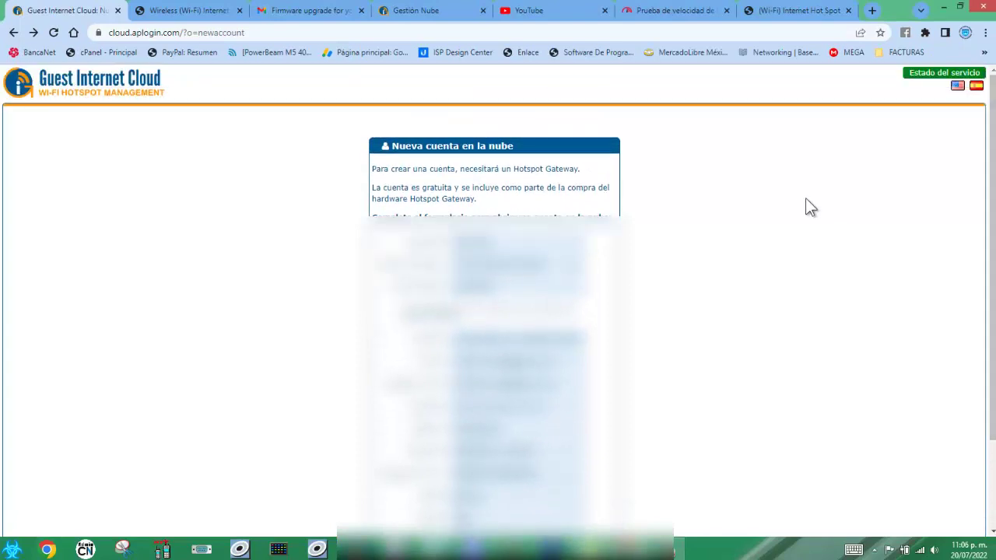
# - Switch the site to Spanish and start 'Crear una nueva cuenta' from the login page
pyautogui.click(977, 88)
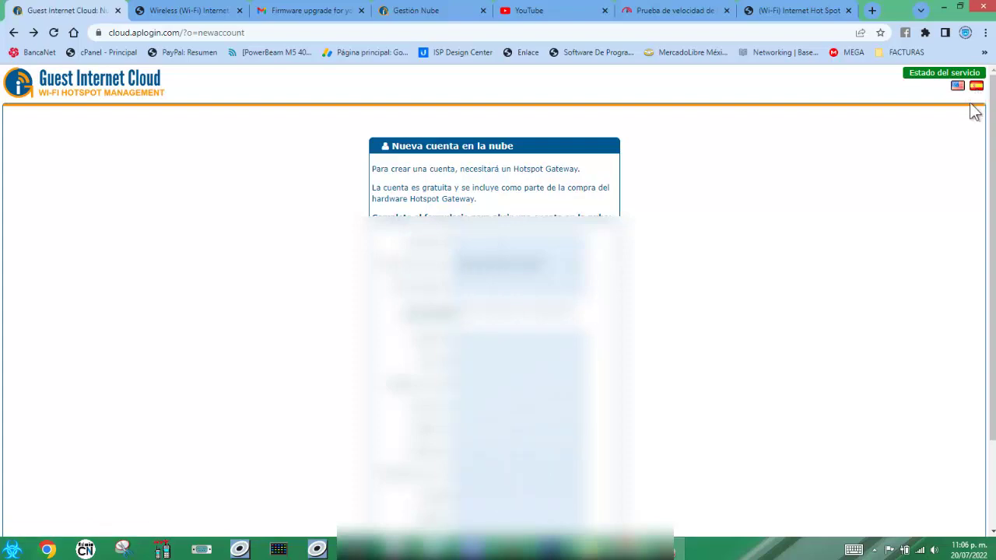
pyautogui.scroll(-2, 992, 233)
pyautogui.scroll(2, 925, 94)
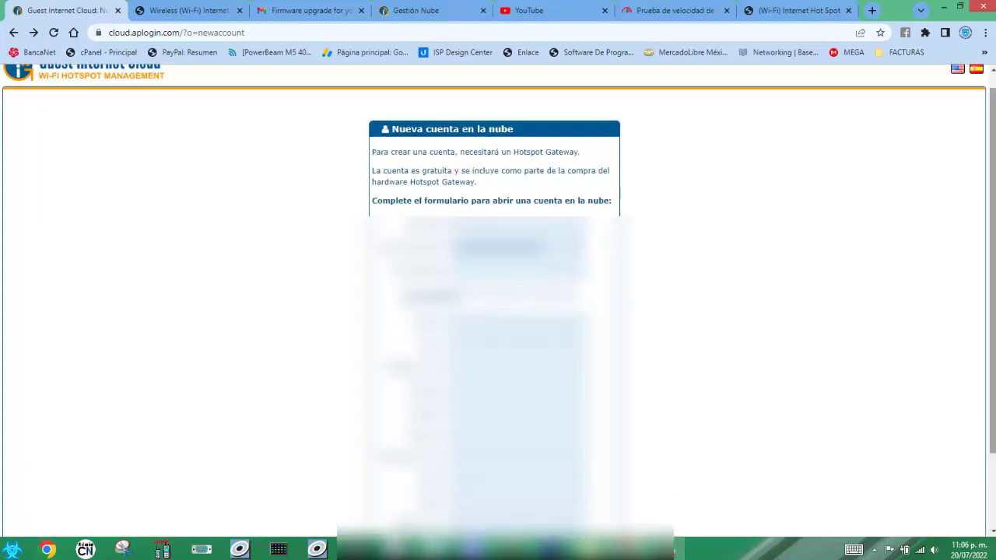
pyautogui.click(13, 33)
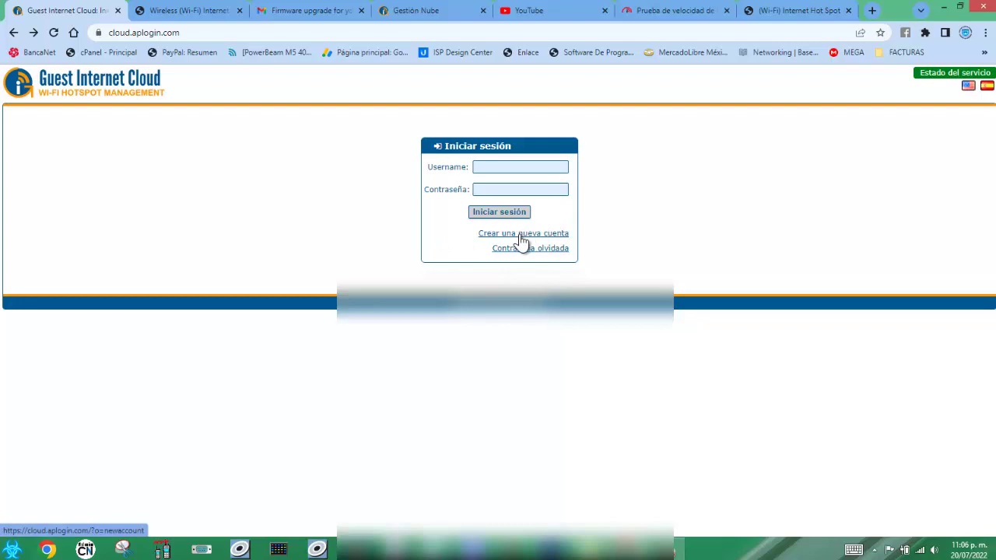
pyautogui.click(519, 236)
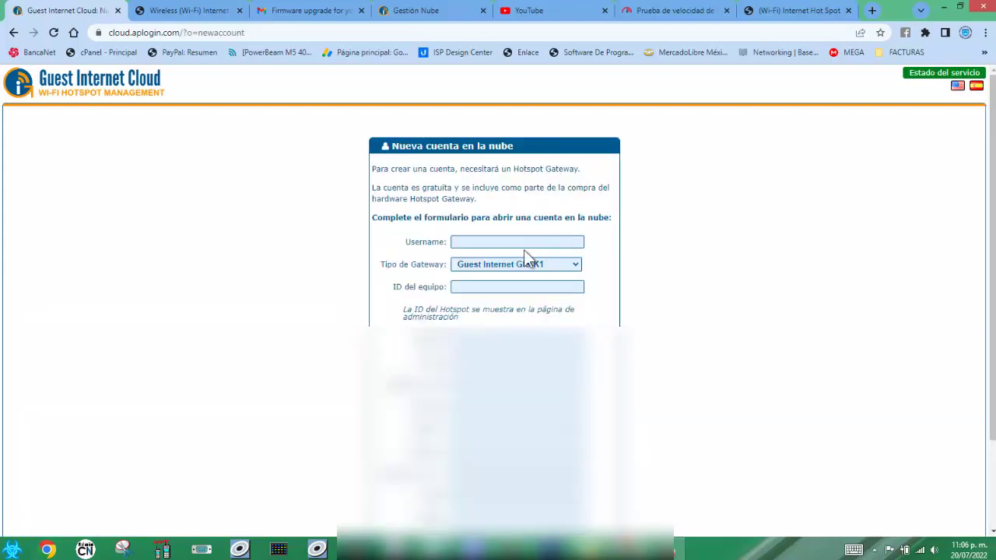
# - Enter the username, gateway type Guest Internet GIS-K3 and equipment ID 5537d212, then submit
pyautogui.click(487, 240)
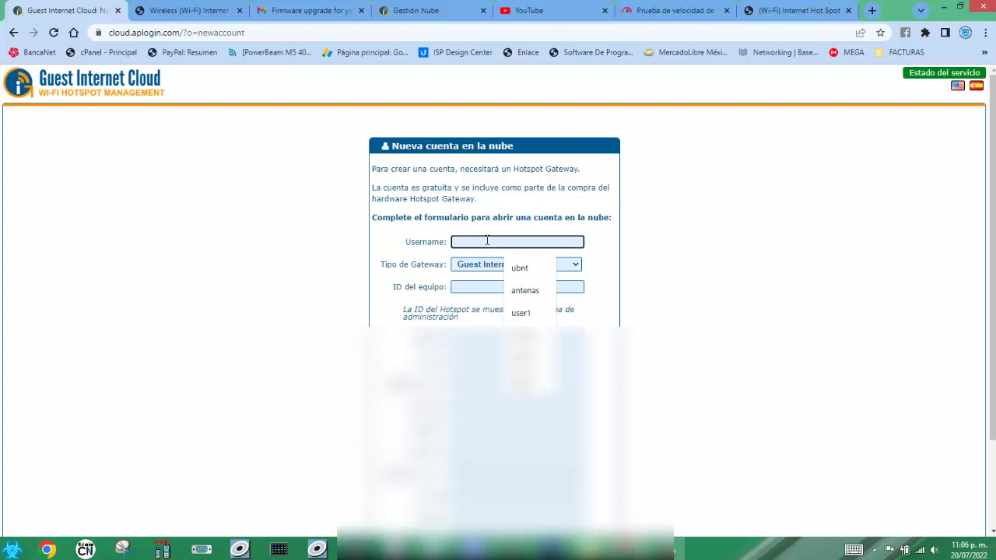
pyautogui.write('leinomen')
pyautogui.click(678, 258)
pyautogui.click(568, 266)
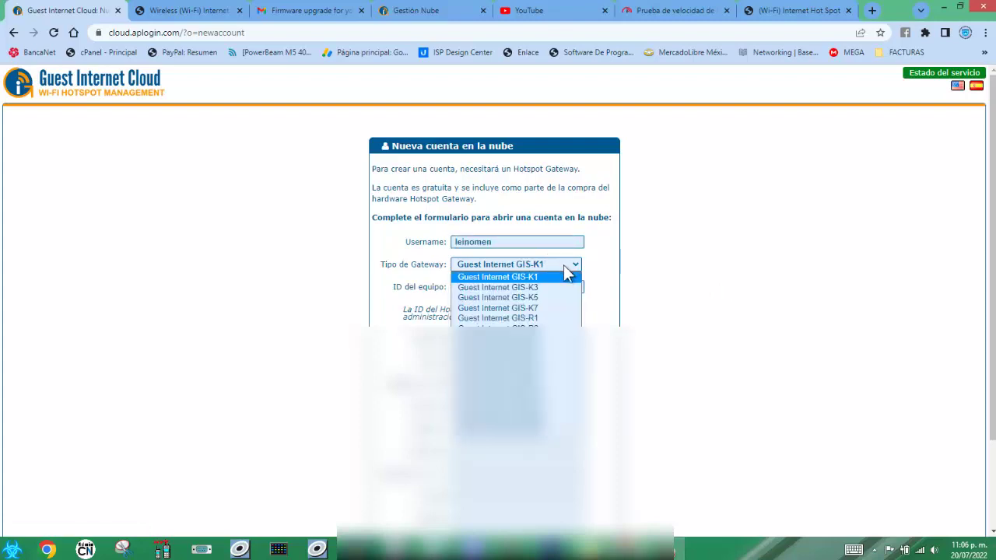
pyautogui.click(544, 287)
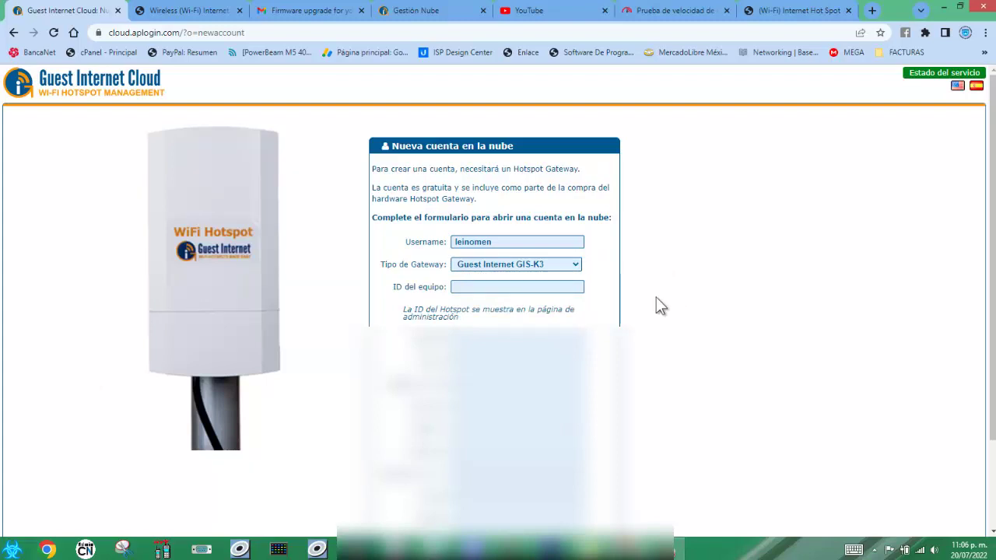
pyautogui.click(495, 287)
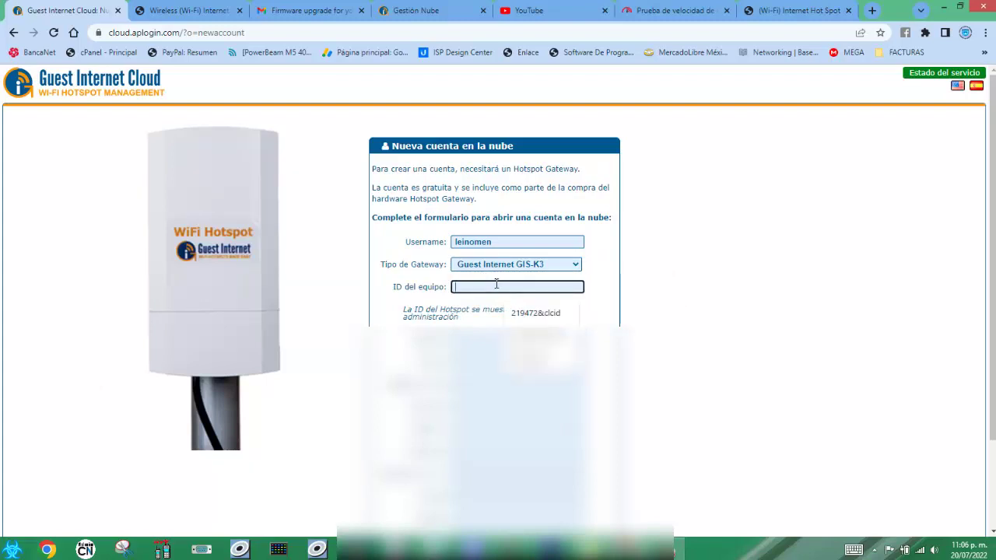
pyautogui.write('5537d212')
pyautogui.click(732, 336)
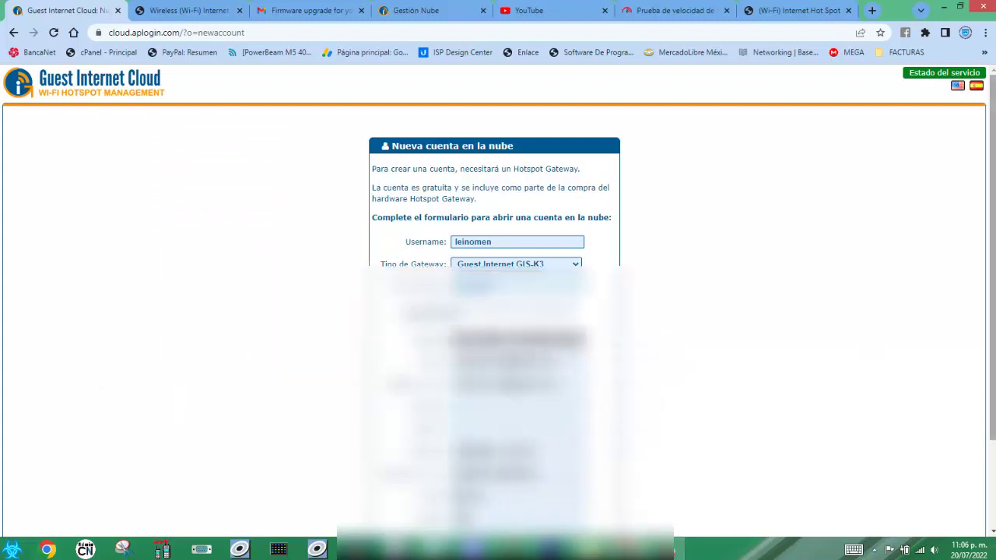
pyautogui.scroll(-1, 498, 234)
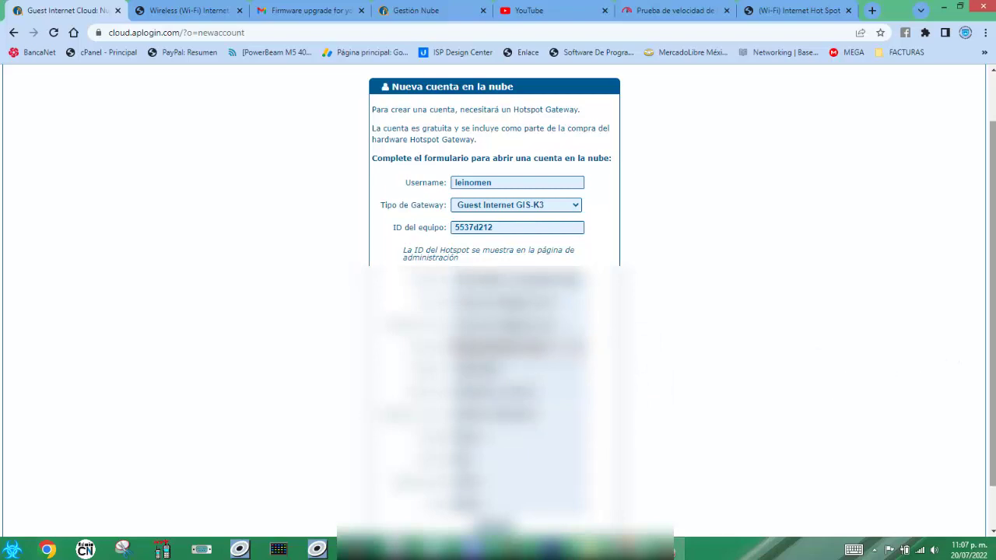
pyautogui.scroll(-1, 992, 295)
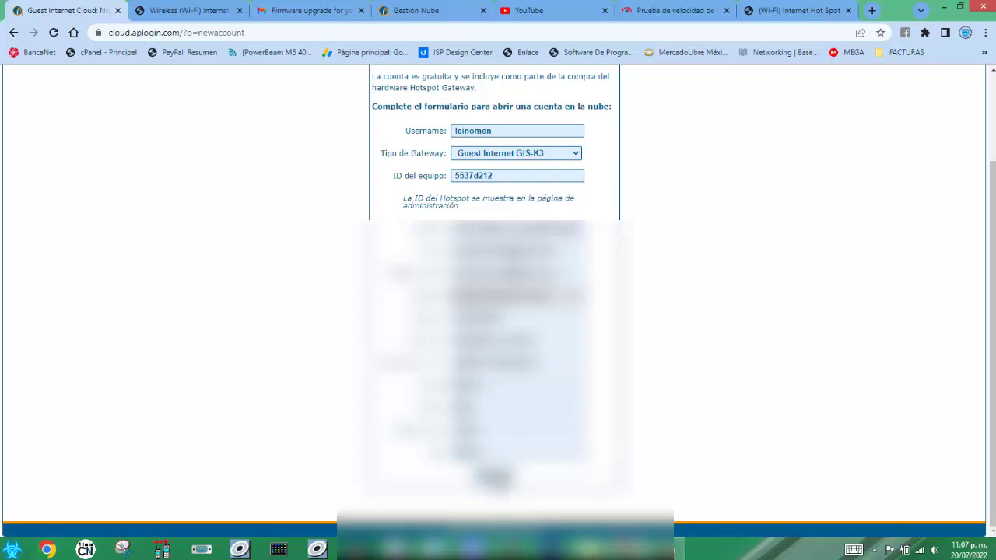
pyautogui.press('Return')
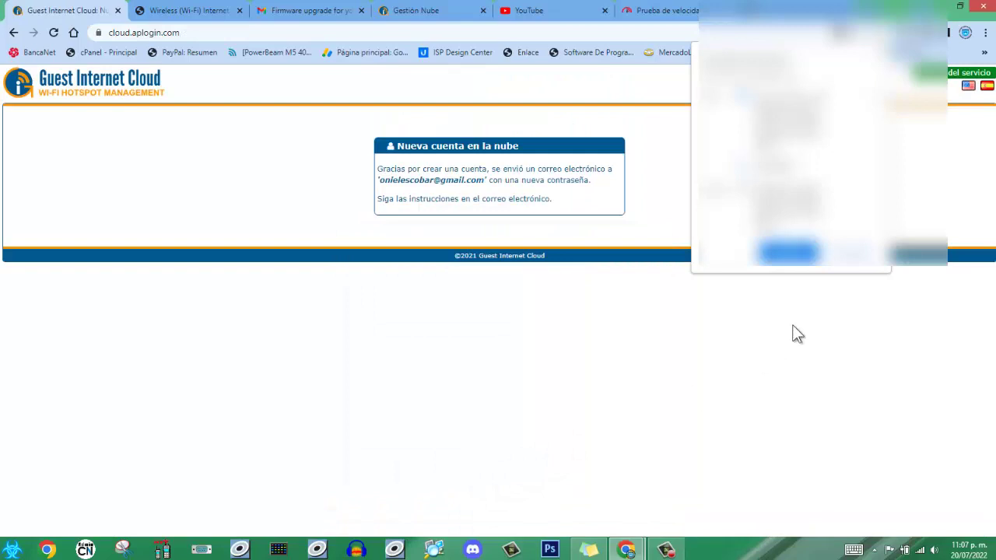
# - Close the Chrome popup covering the account-created confirmation
pyautogui.click(855, 255)
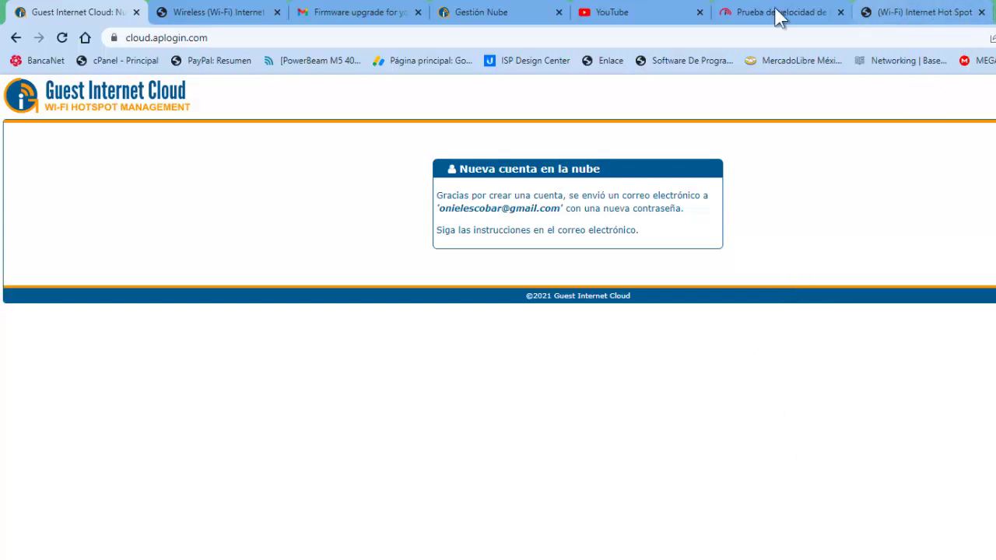
# - In Gmail, refresh the inbox and open the Guest Internet Cloud welcome email
pyautogui.click(365, 19)
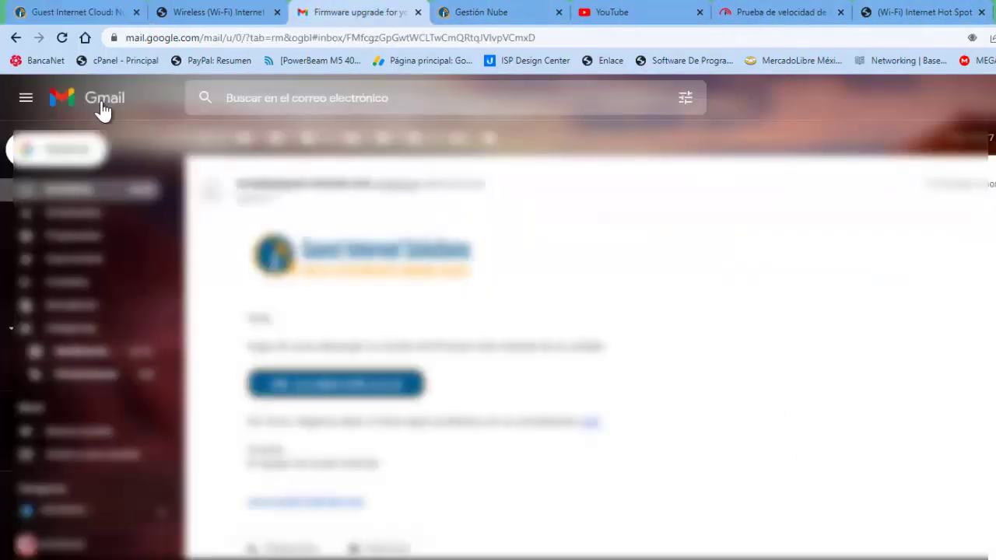
pyautogui.click(204, 138)
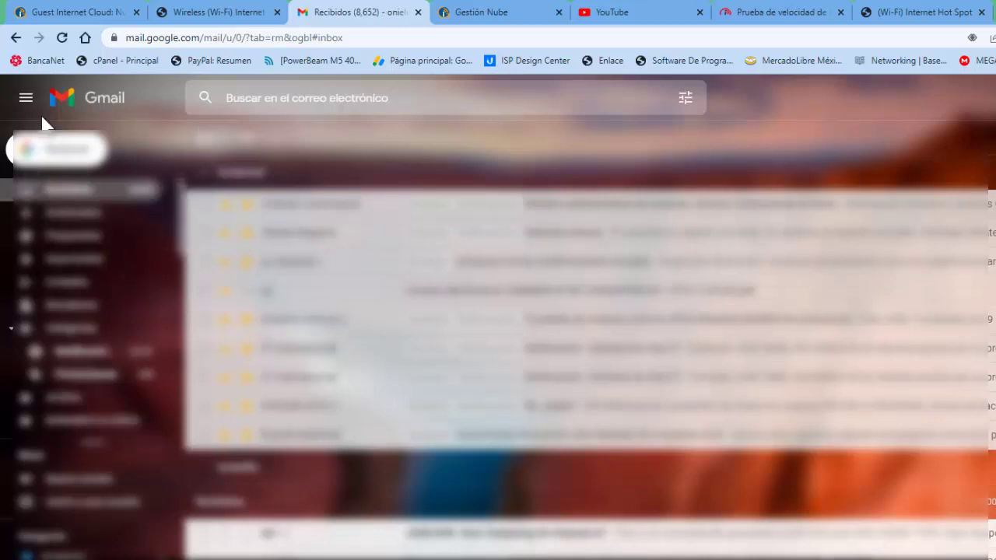
pyautogui.click(64, 38)
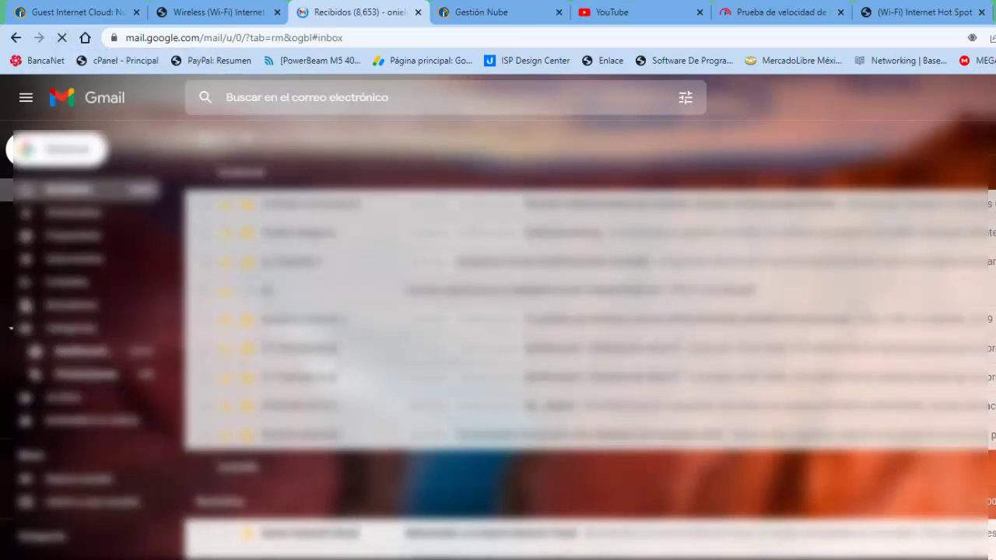
pyautogui.scroll(-2, 591, 323)
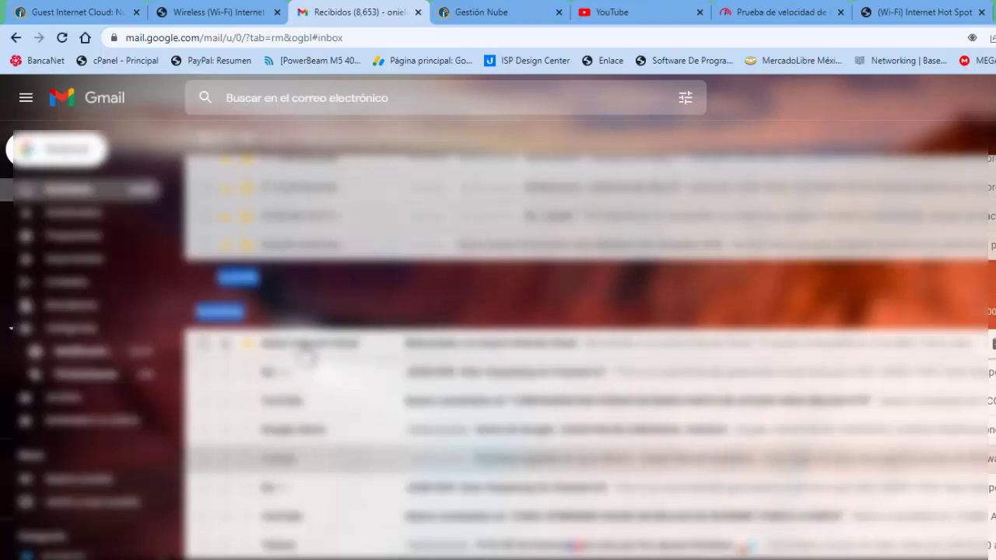
pyautogui.click(303, 350)
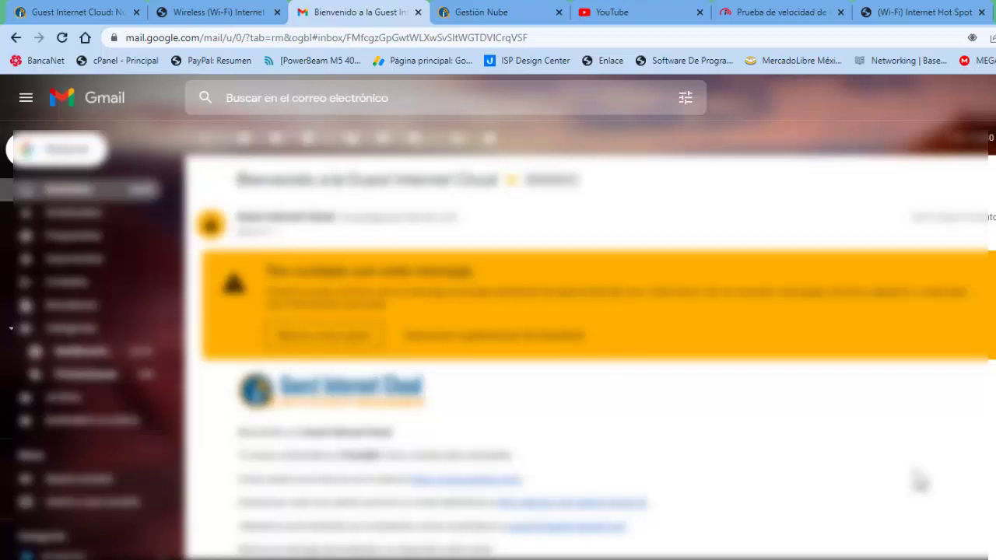
# - Follow the email's cloud.aplogin.com link into a new tab
pyautogui.scroll(-1, 594, 359)
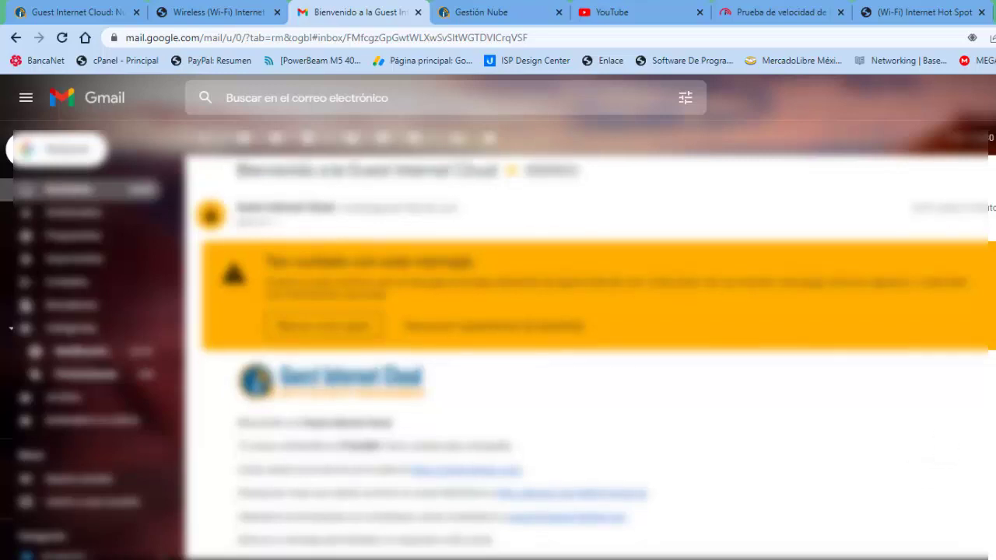
pyautogui.scroll(-1, 594, 355)
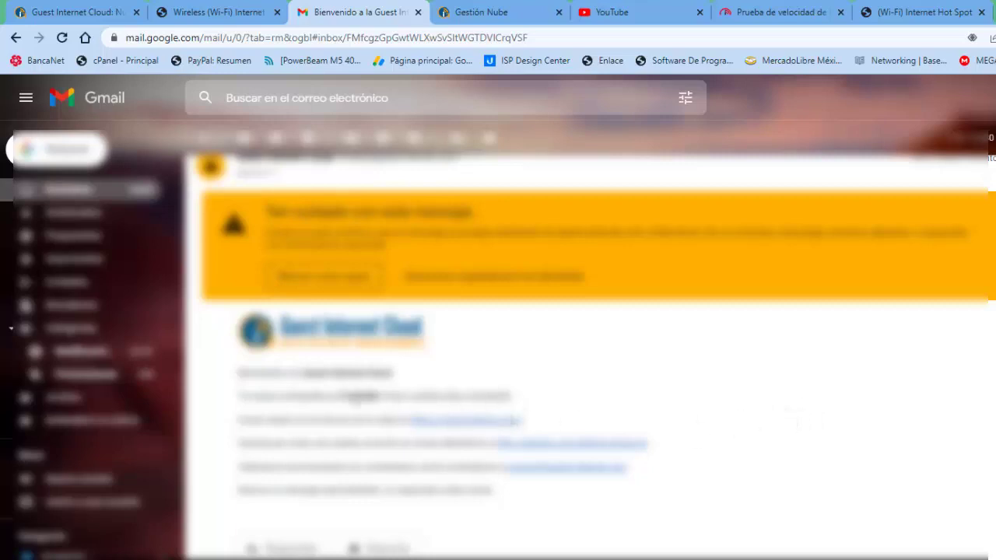
pyautogui.moveTo(339, 396); pyautogui.dragTo(383, 397)
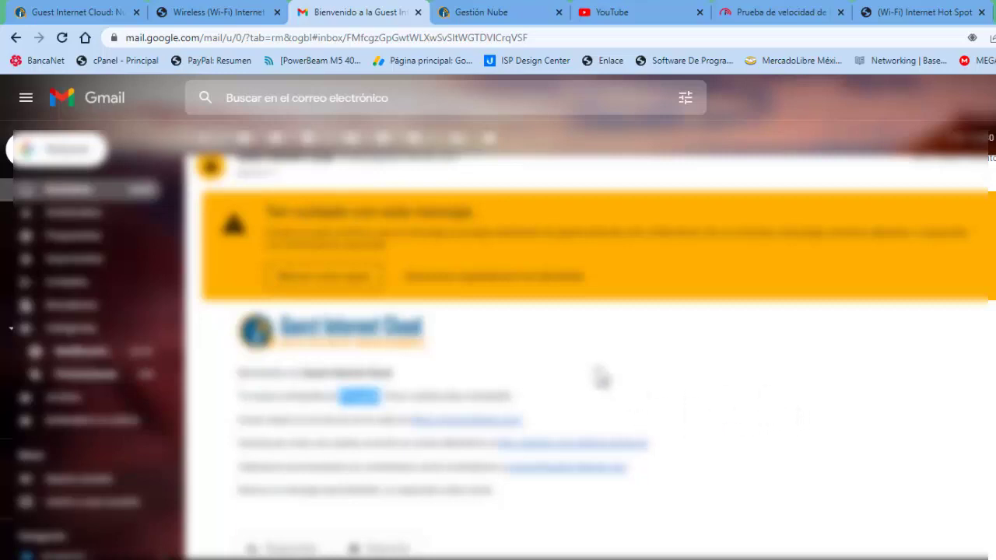
pyautogui.click(451, 426)
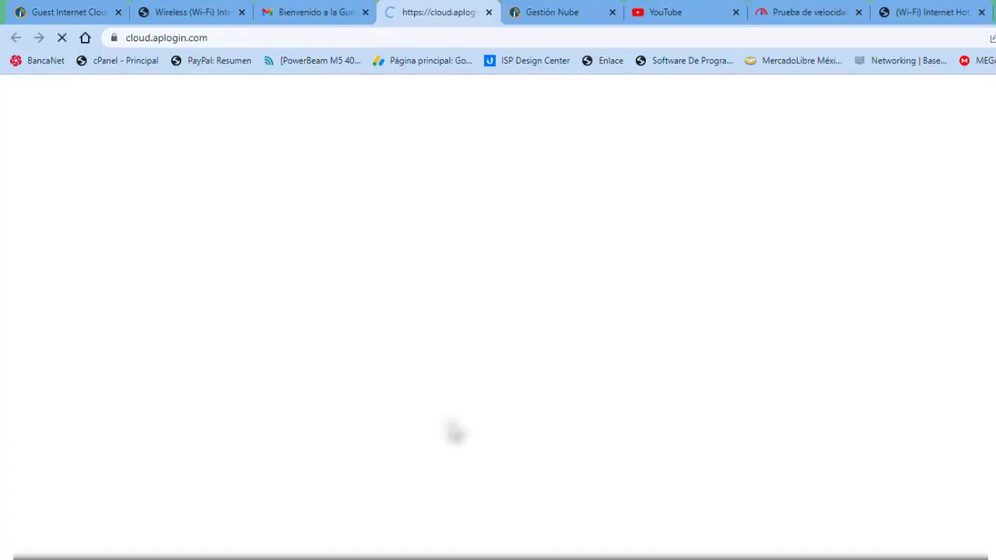
# - Choose the saved account username from autofill and paste the account password into Contraseña
pyautogui.click(574, 195)
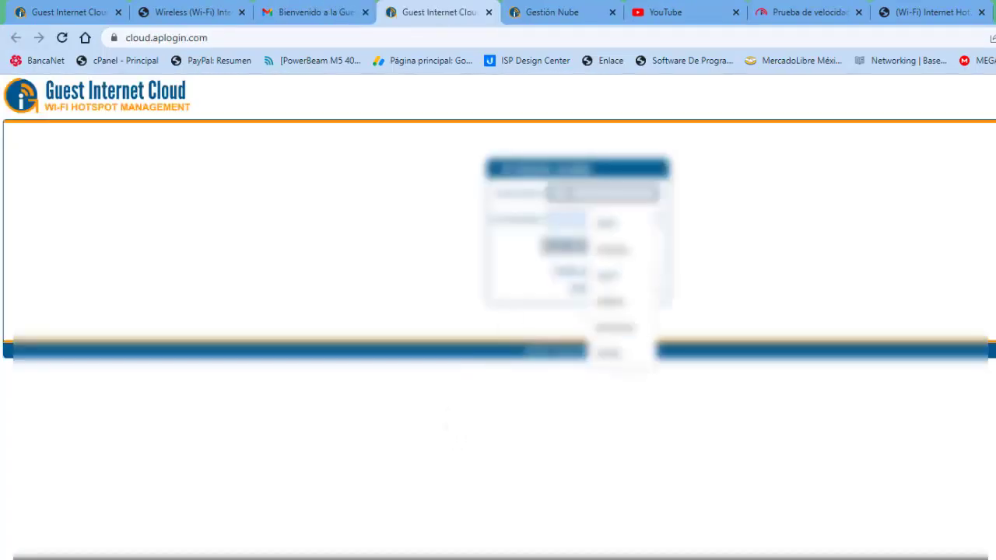
pyautogui.click(615, 328)
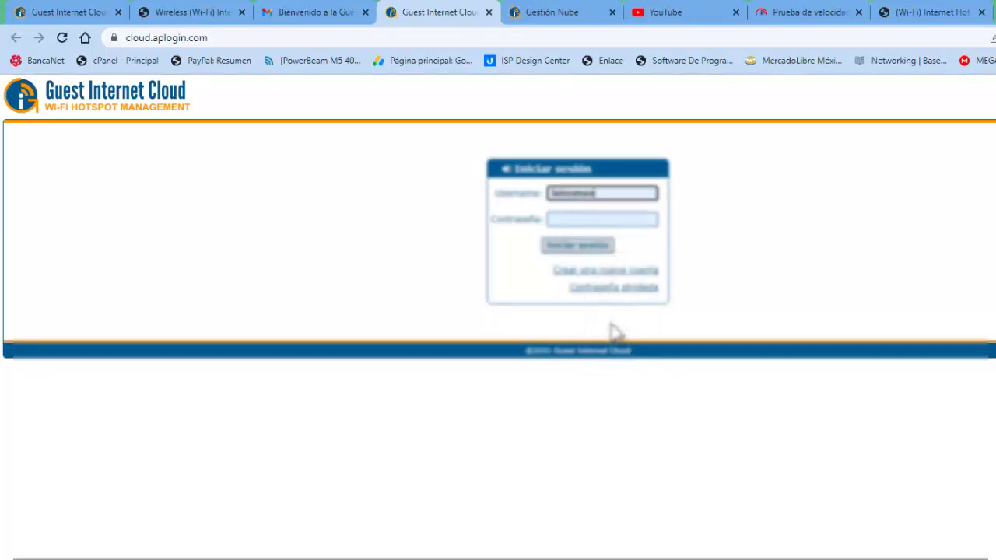
pyautogui.click(565, 216)
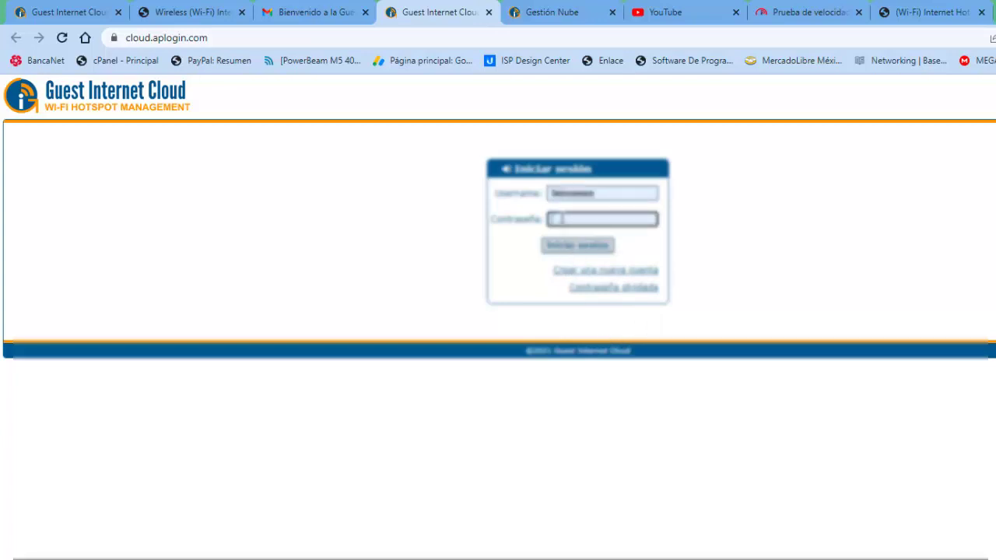
pyautogui.hotkey('ctrl', 'v')
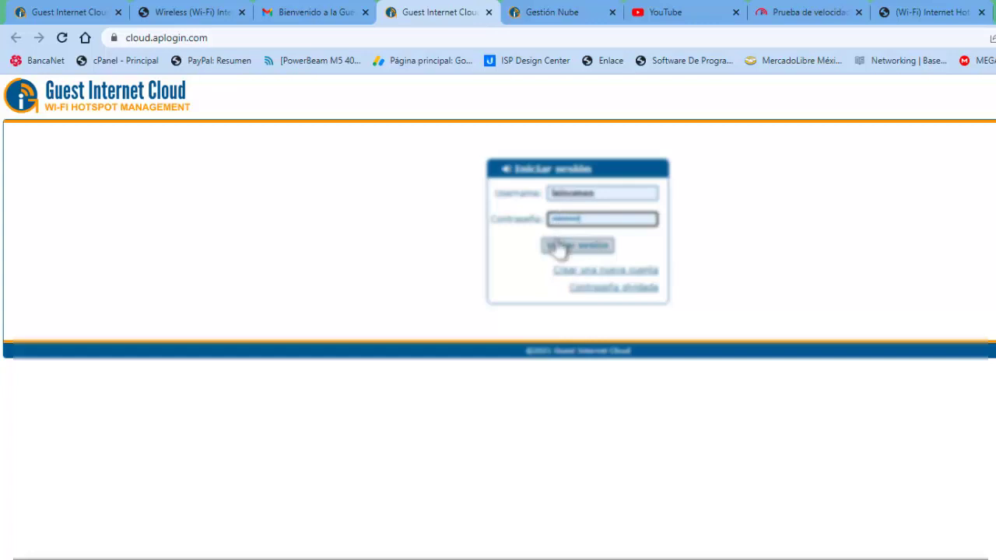
# - Log in to reach the Panel showing equipment 5537d212 online with one session
pyautogui.click(568, 248)
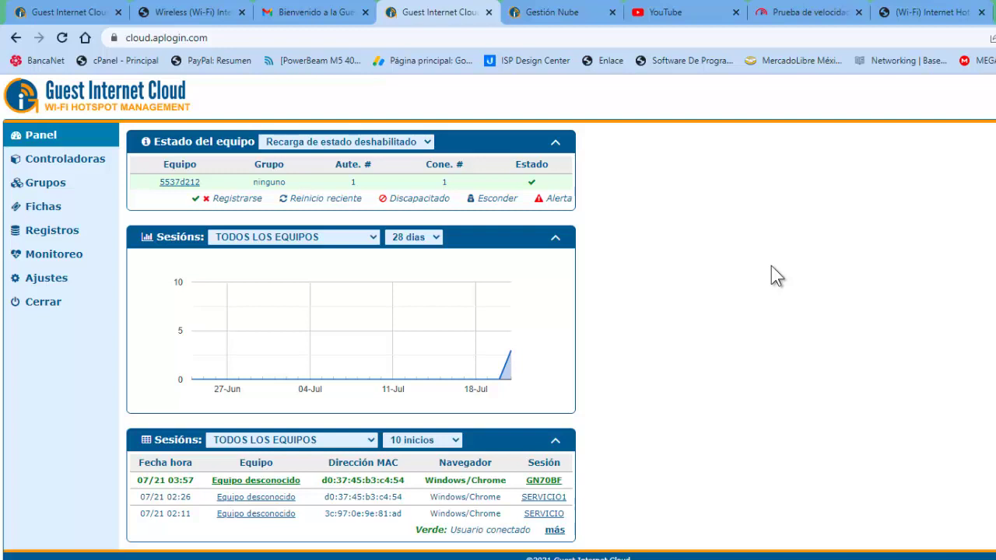
# - Limit the sessions chart to Equipo desconocido (5537d212), leaving the sessions table settings unchanged
pyautogui.click(356, 237)
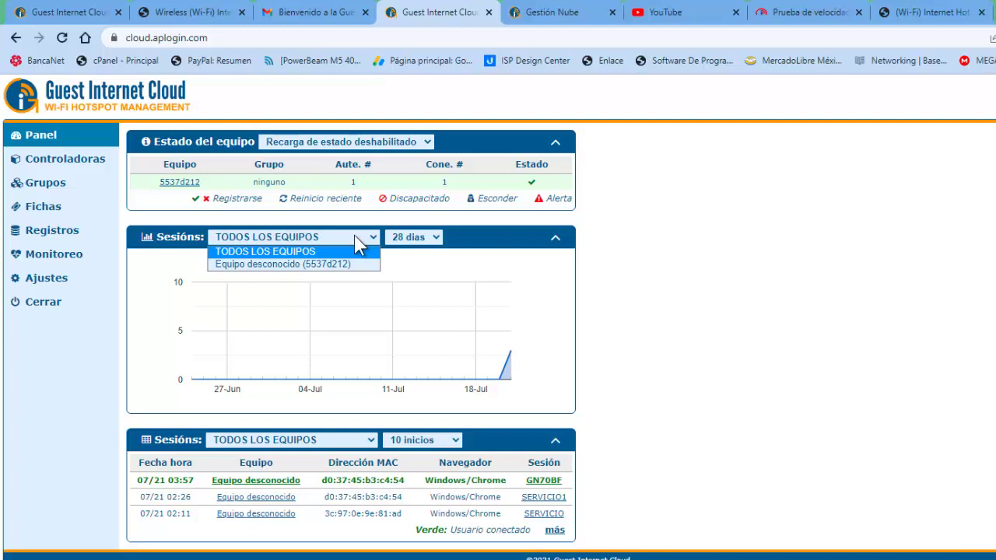
pyautogui.click(337, 264)
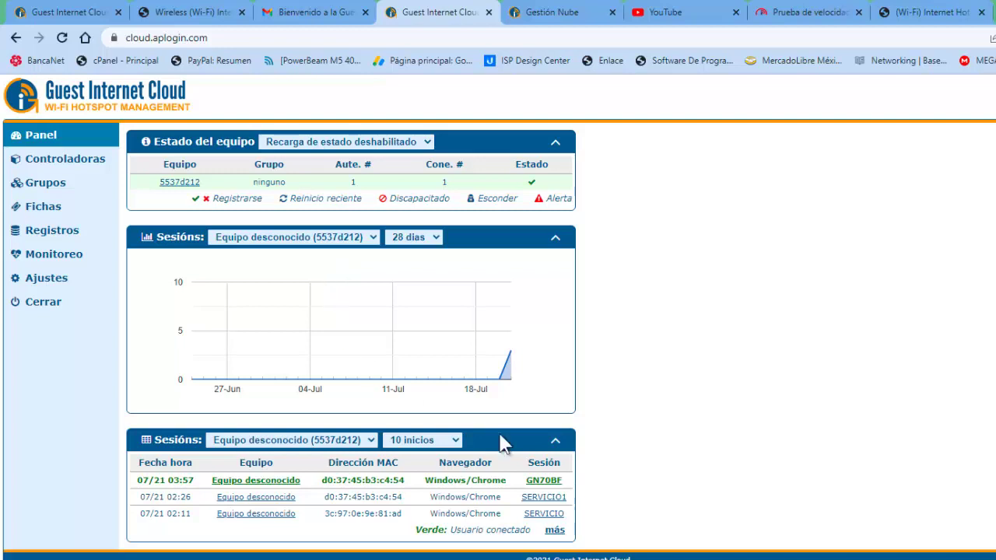
pyautogui.click(457, 448)
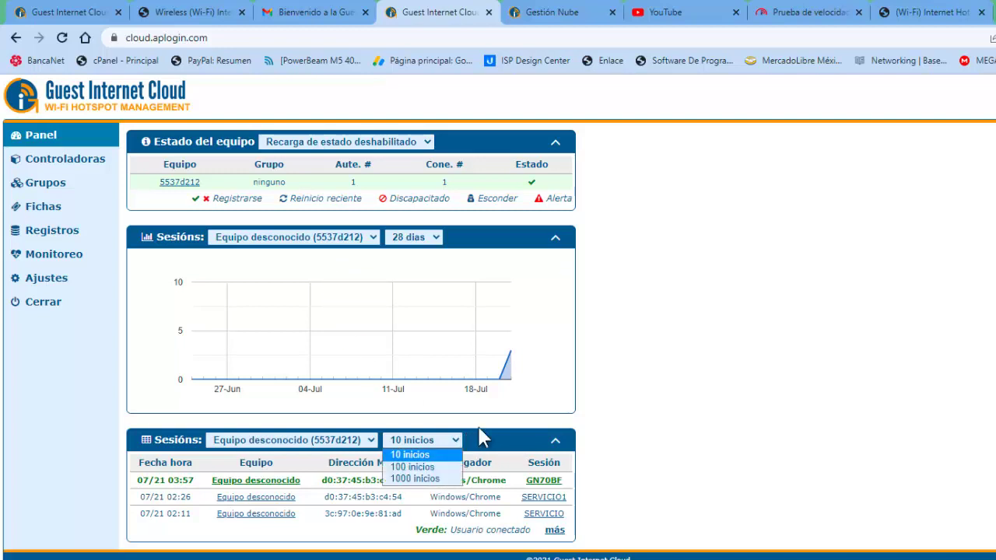
pyautogui.click(518, 426)
pyautogui.click(367, 441)
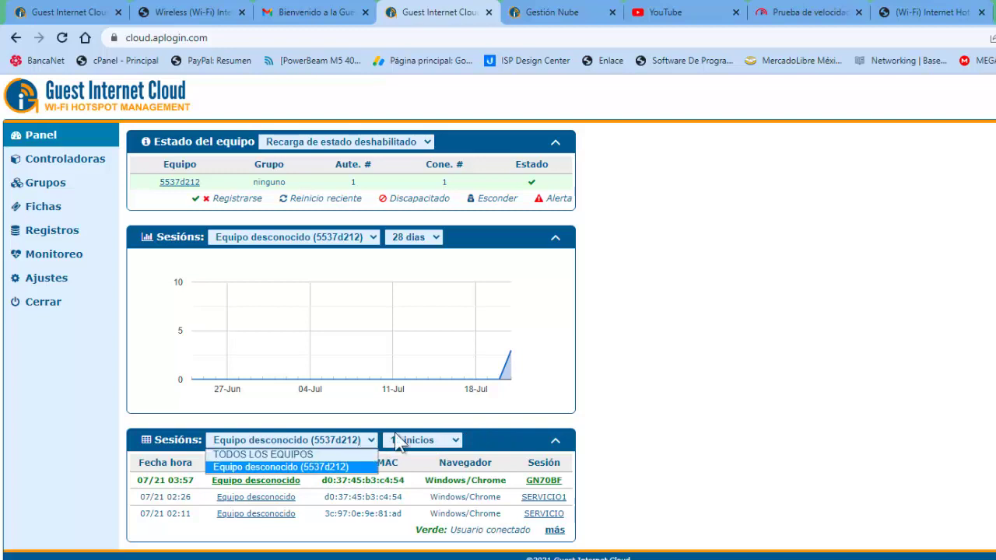
pyautogui.click(748, 371)
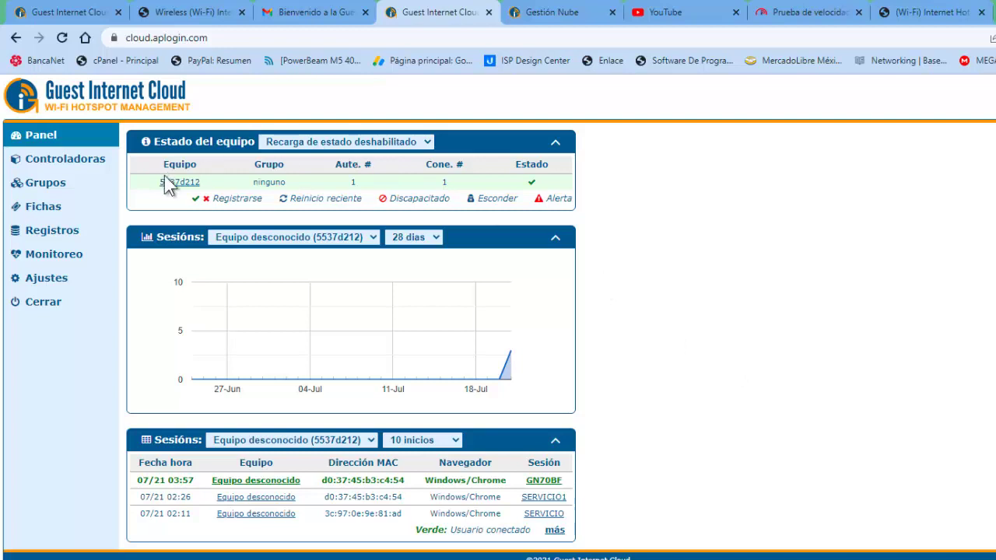
# - Set Estado del equipo to Recargando cada 1 min and go to the Grupos page
pyautogui.moveTo(206, 198)
pyautogui.click(427, 142)
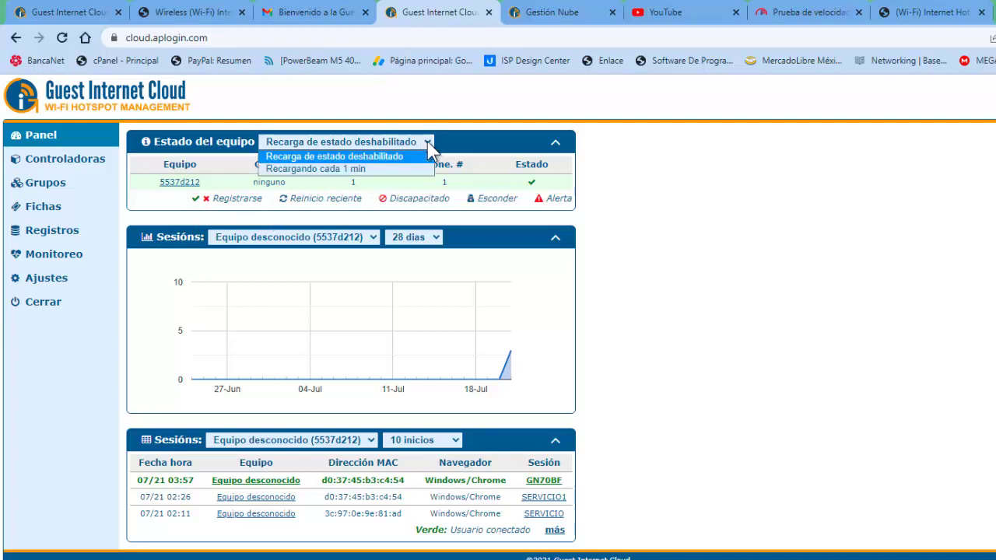
pyautogui.click(711, 200)
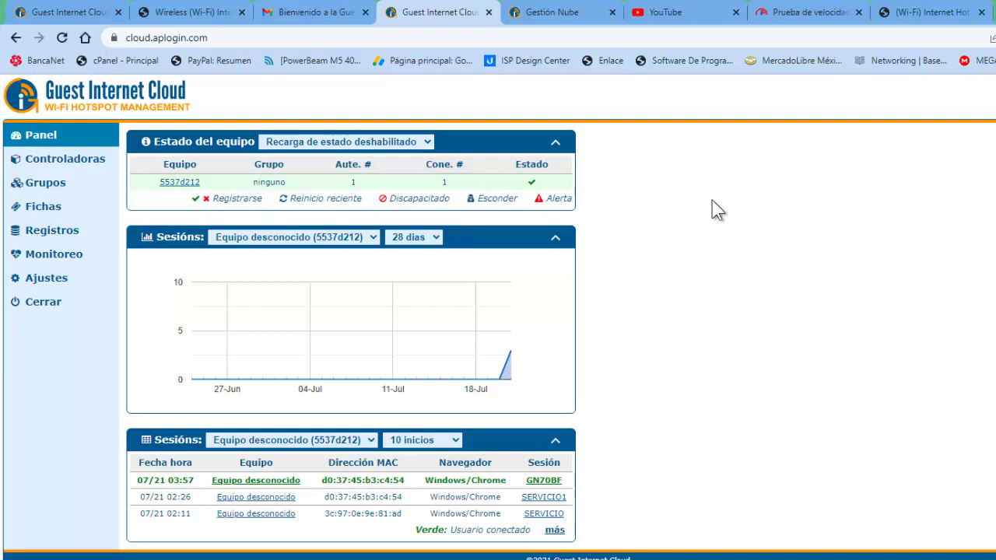
pyautogui.click(427, 143)
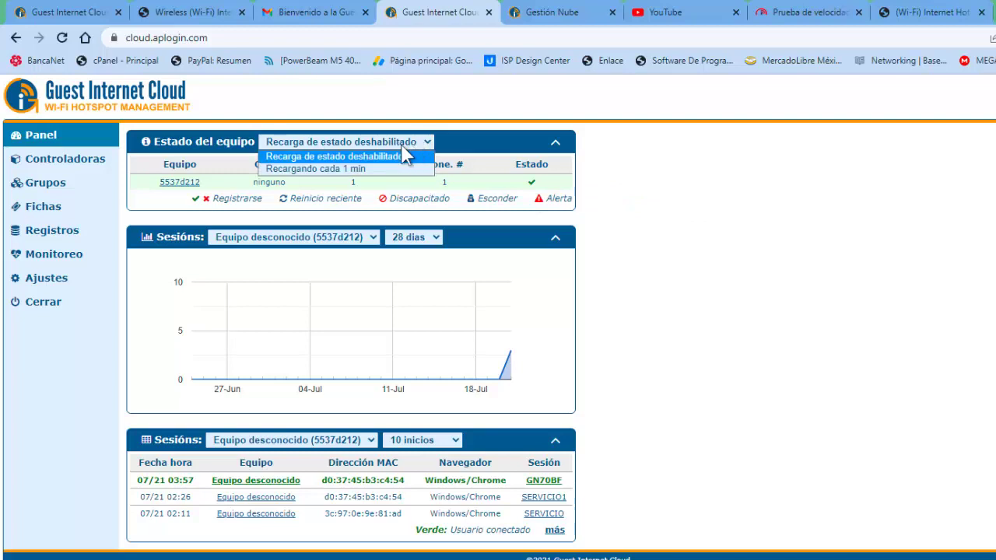
pyautogui.click(327, 168)
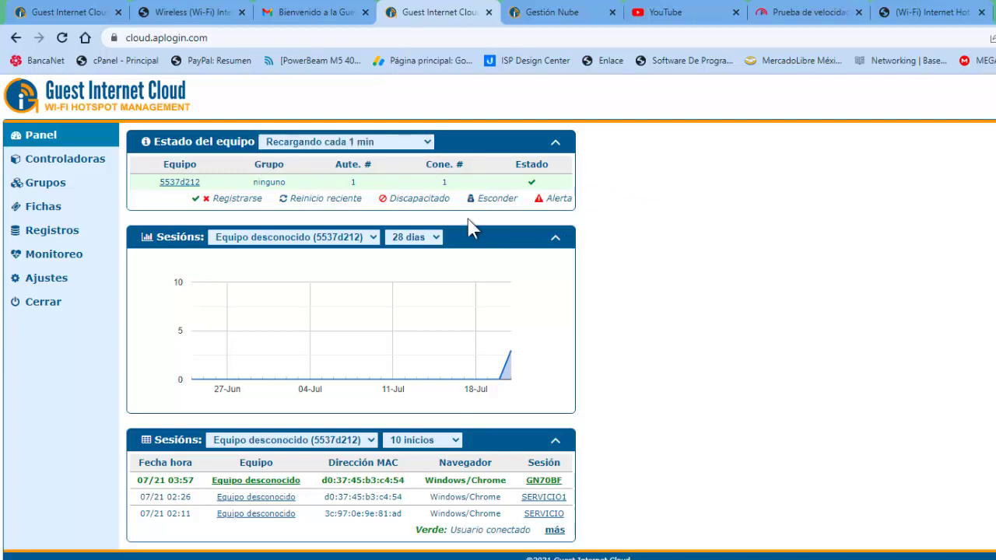
pyautogui.click(77, 187)
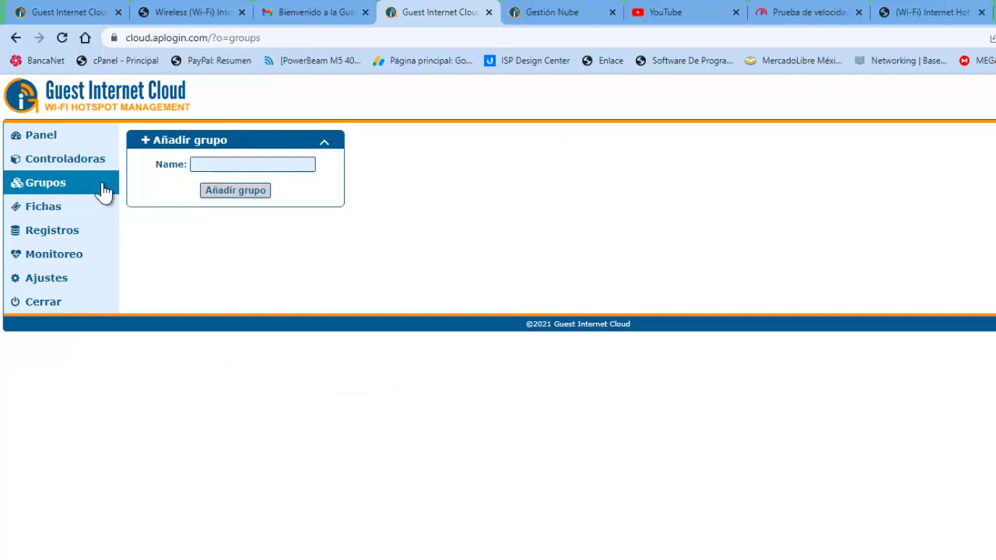
# - Add a group named 'SERVICIO TECNICO' and reload the groups page
pyautogui.click(263, 163)
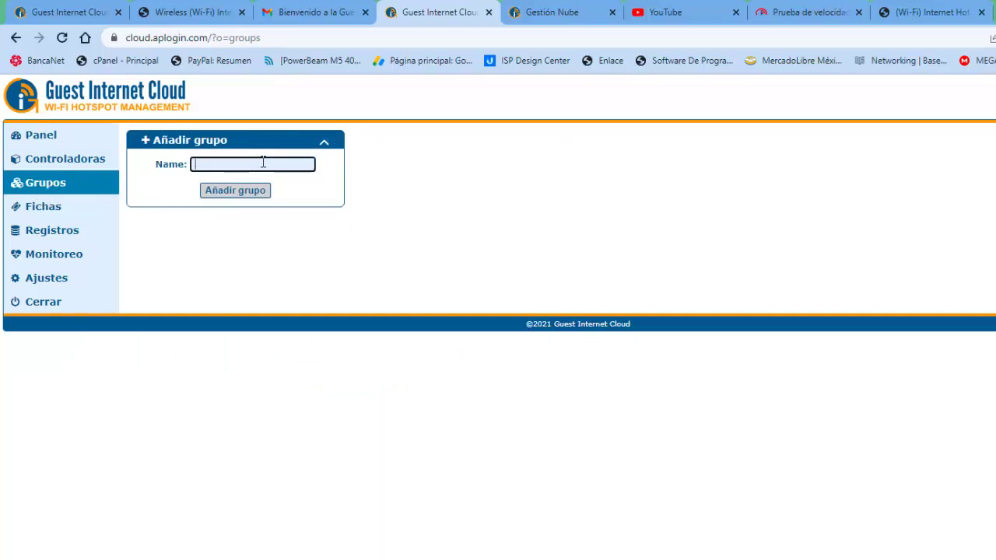
pyautogui.write('SERVICIO TECNICO')
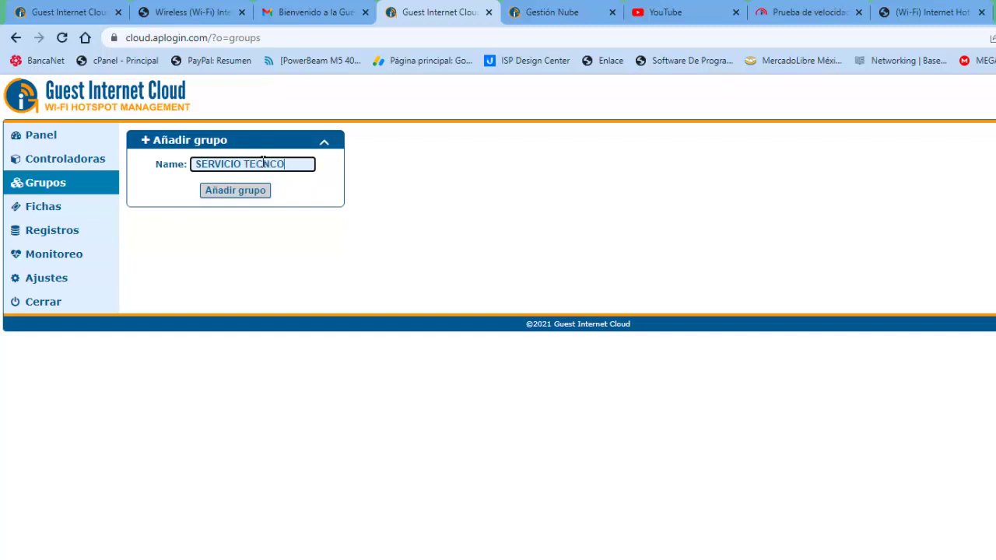
pyautogui.press('BackSpace')
pyautogui.press('BackSpace')
pyautogui.write('ICO')
pyautogui.click(233, 193)
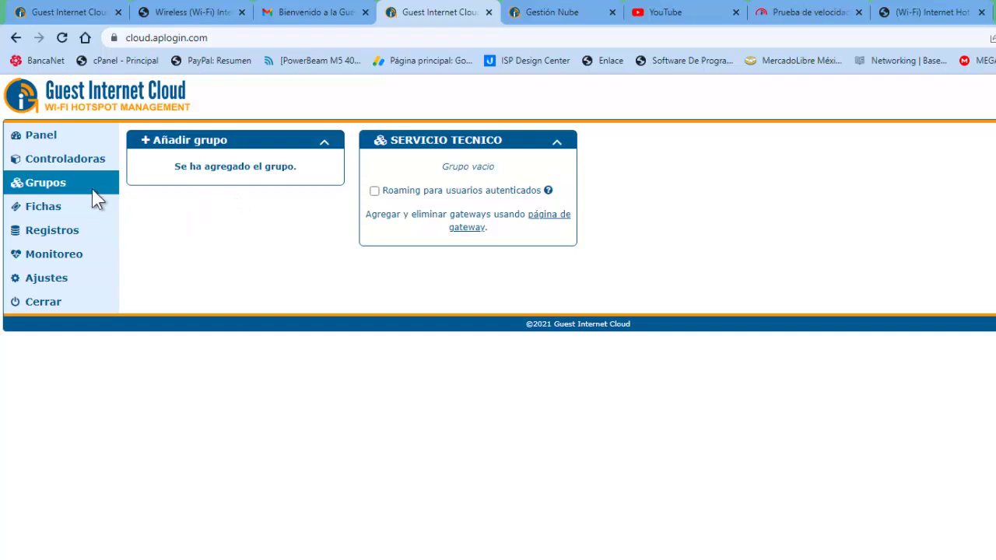
pyautogui.click(50, 183)
# - Show gateway Equipo desconocido (5537d212) under Controladoras and review its users, WAN usage and firmware panels
pyautogui.click(66, 163)
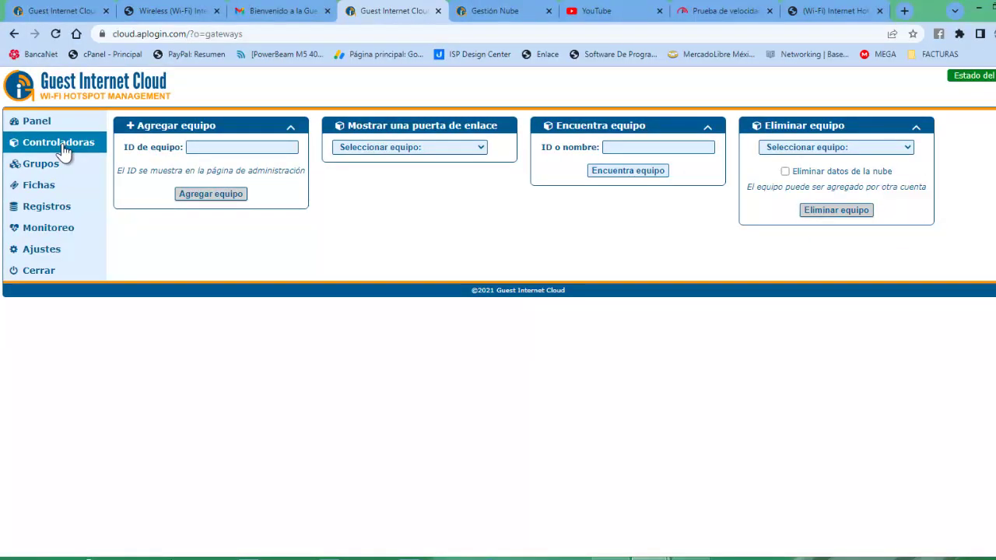
pyautogui.click(483, 148)
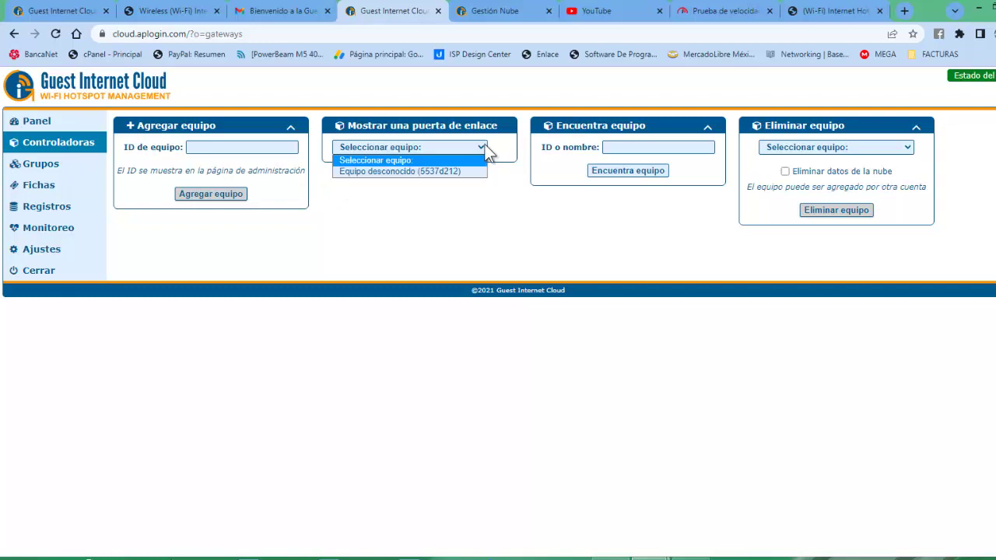
pyautogui.click(438, 171)
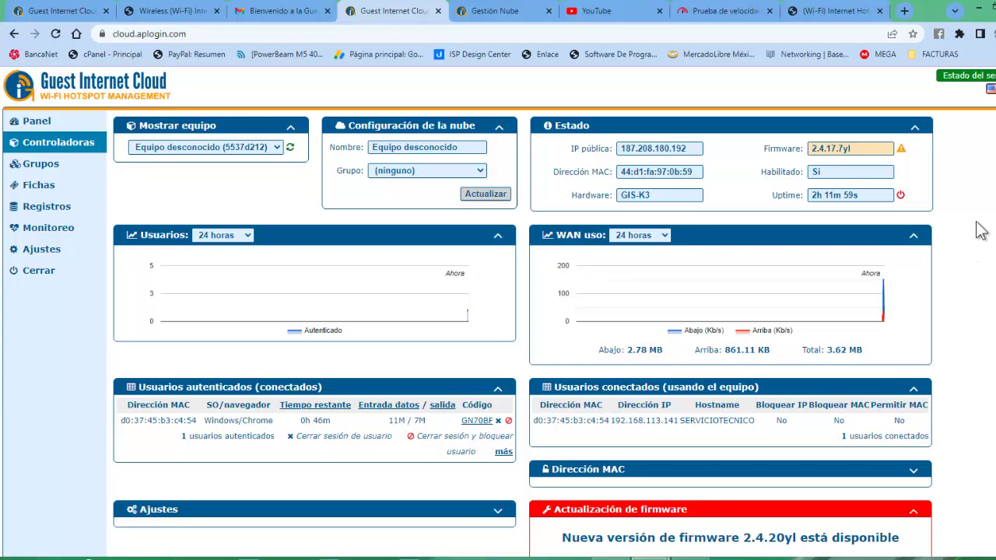
pyautogui.scroll(-2, 498, 311)
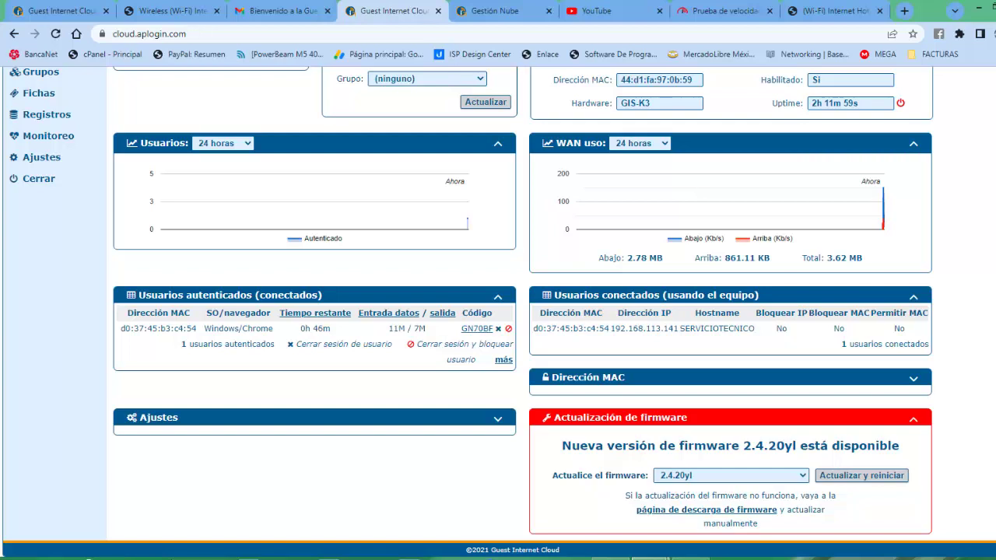
pyautogui.scroll(2, 498, 311)
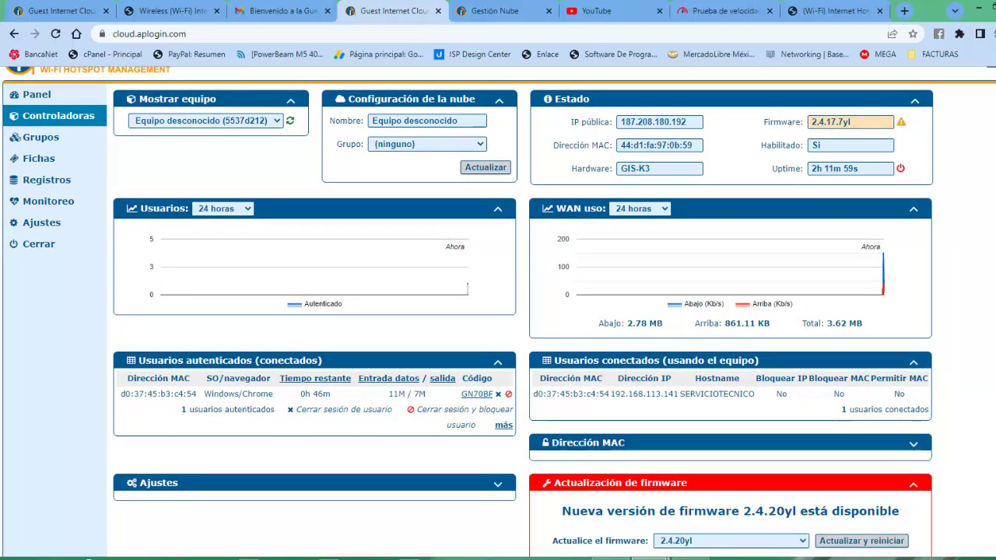
pyautogui.scroll(-2, 497, 311)
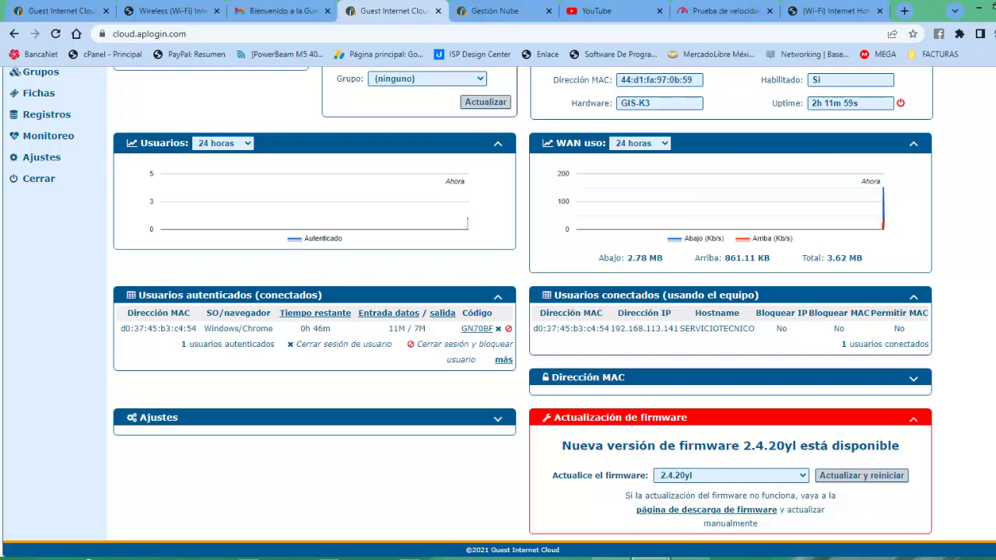
pyautogui.scroll(2, 498, 312)
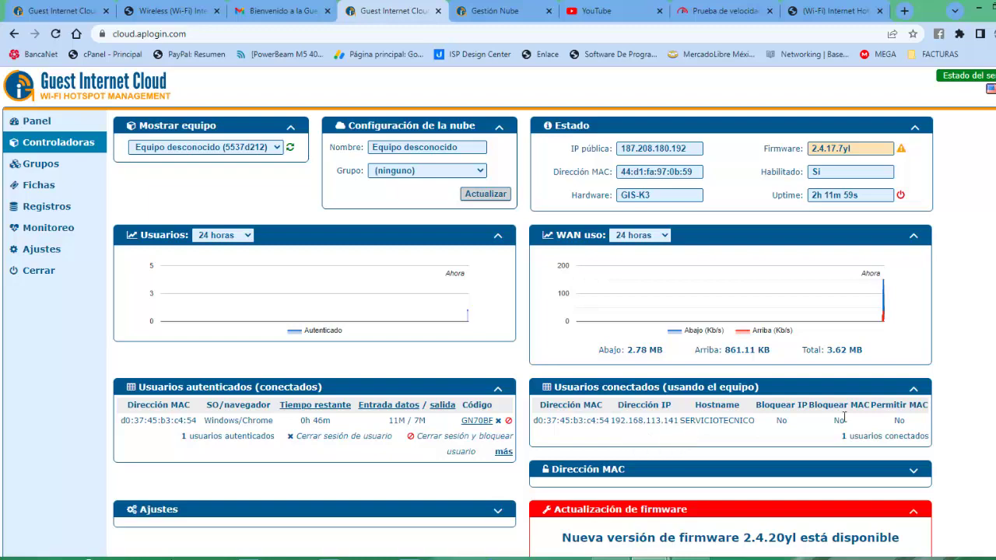
pyautogui.scroll(-2, 498, 312)
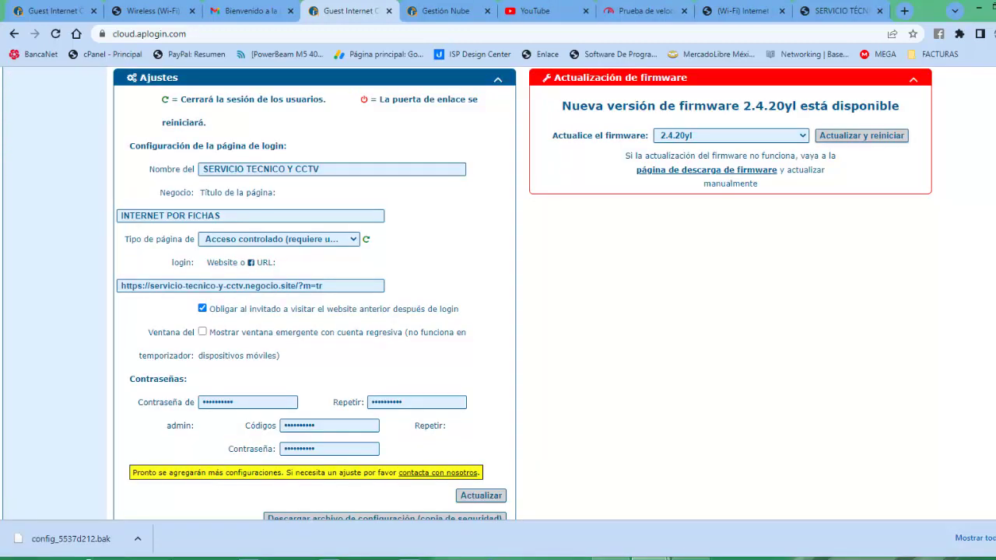
pyautogui.scroll(-1, 498, 296)
pyautogui.scroll(2, 497, 296)
pyautogui.scroll(5, 498, 295)
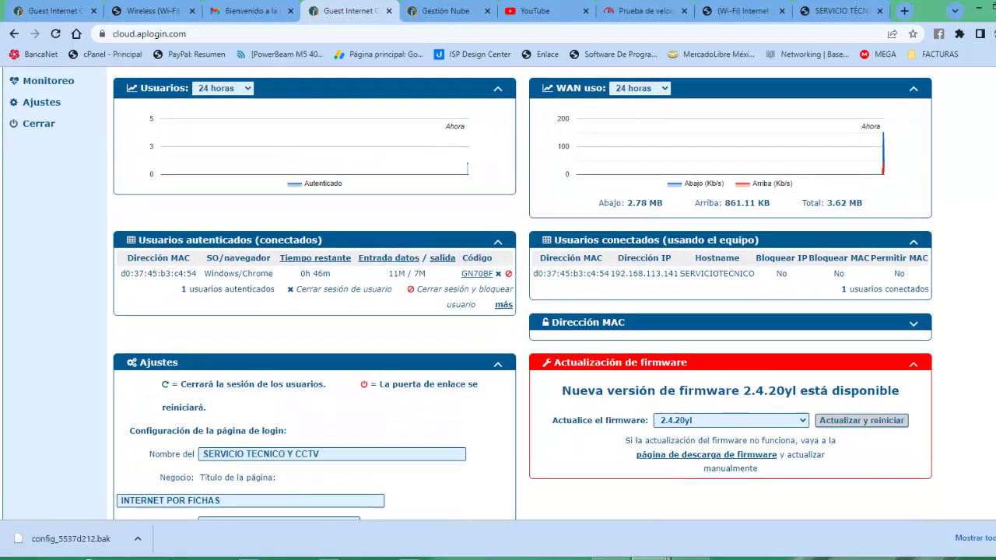
pyautogui.scroll(1, 498, 295)
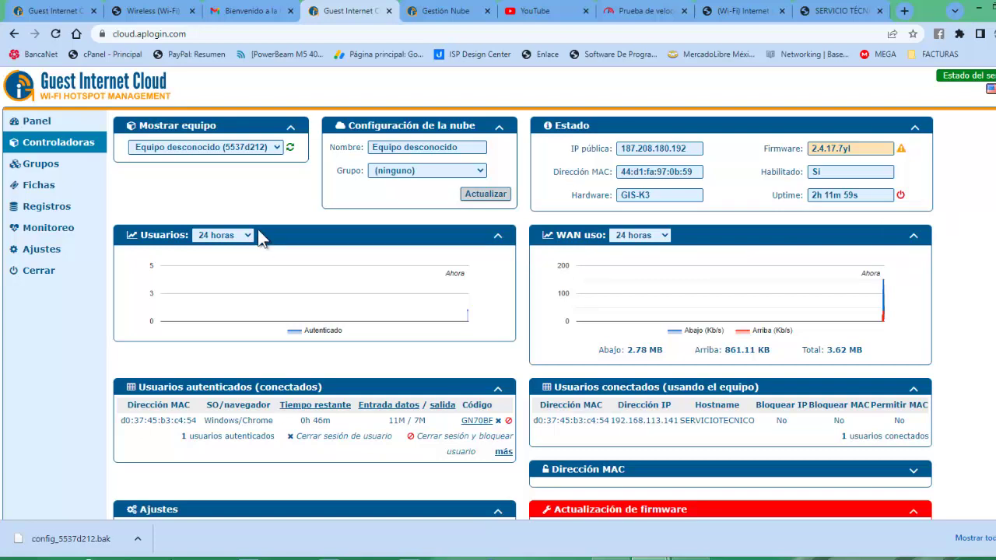
# - On Fichas, try gateway 5537d212, reset to 'Seleccionar gateway:', and open 'Selecciona grupo'
pyautogui.click(38, 165)
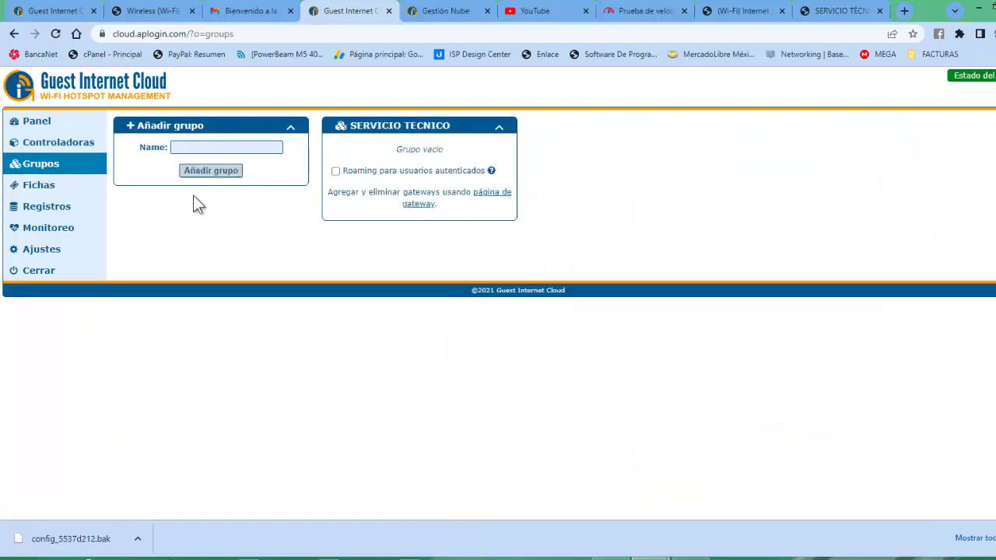
pyautogui.click(47, 190)
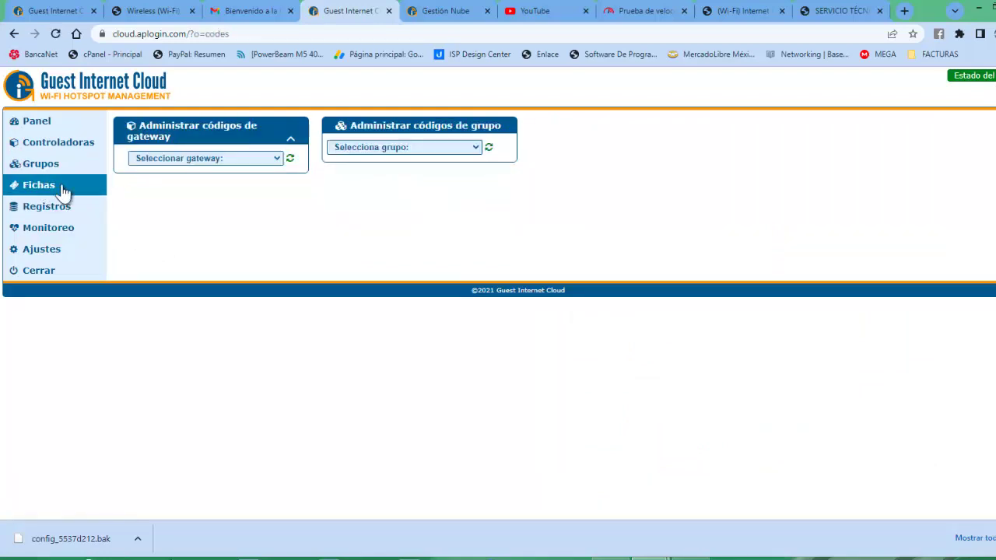
pyautogui.click(276, 159)
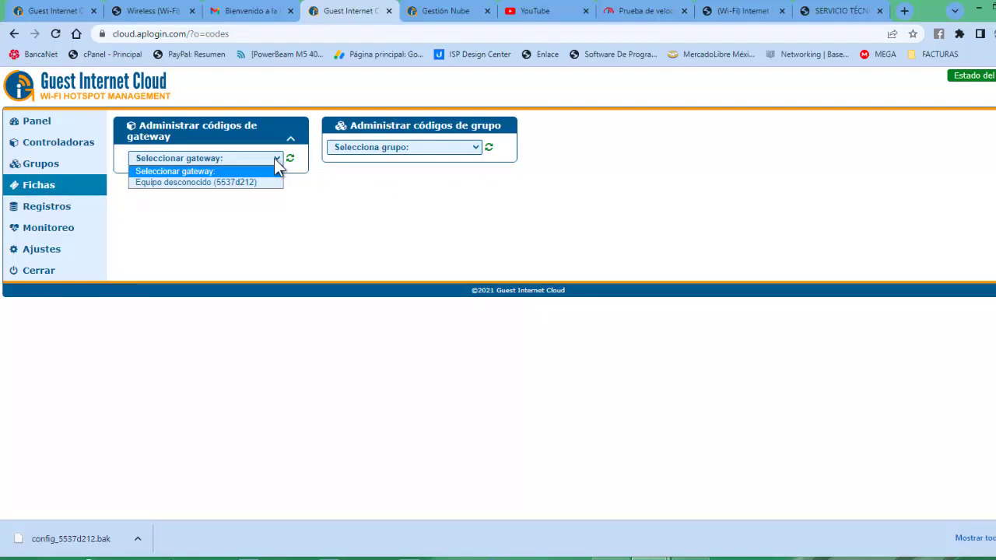
pyautogui.click(218, 185)
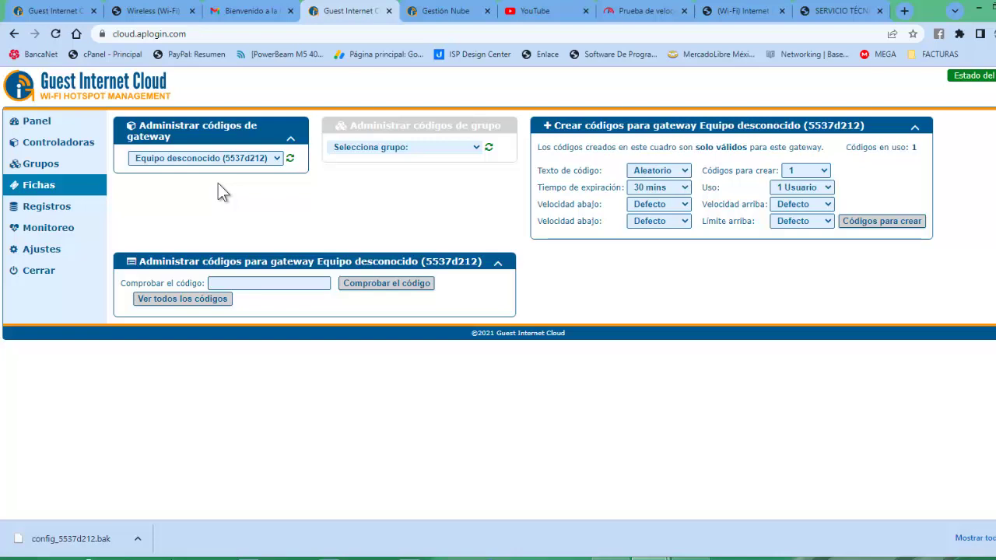
pyautogui.click(290, 139)
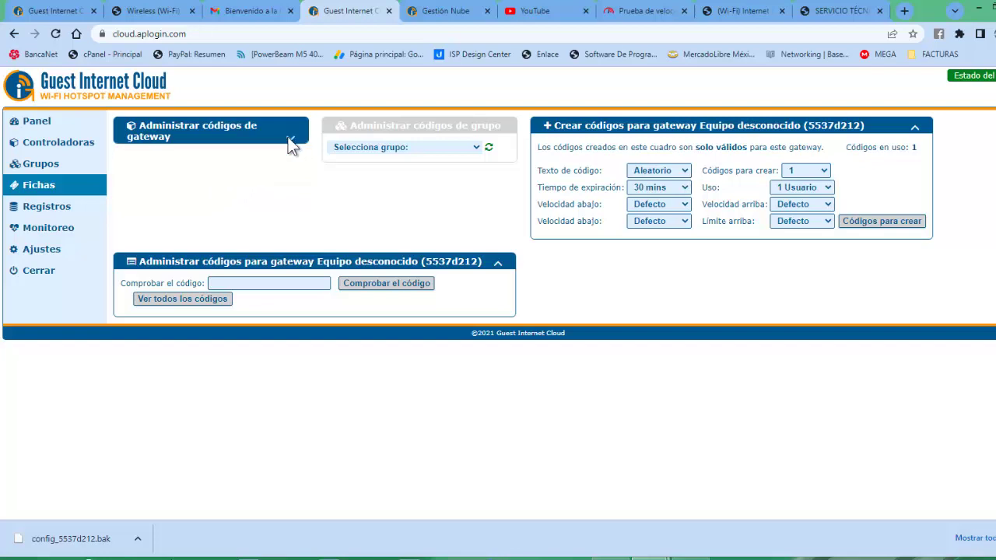
pyautogui.click(289, 142)
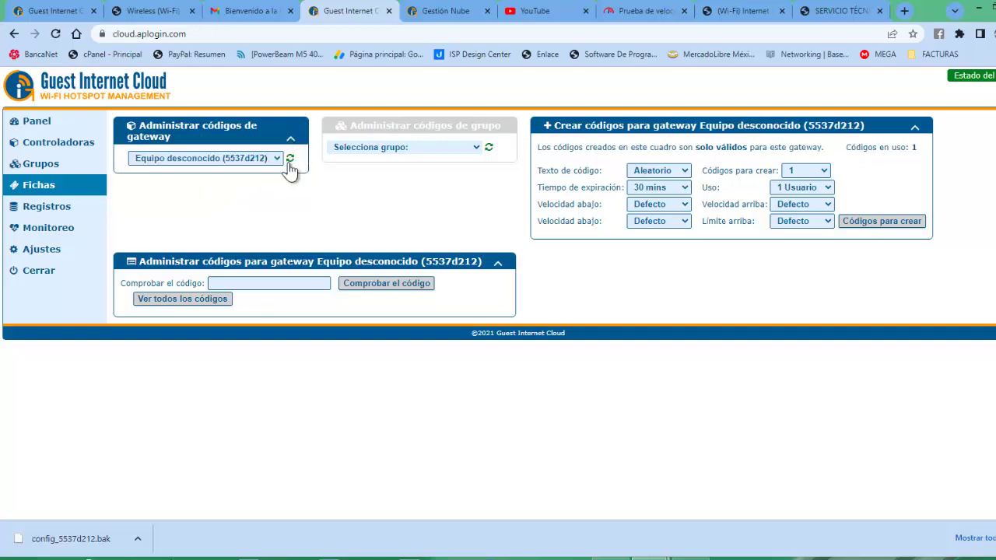
pyautogui.click(277, 159)
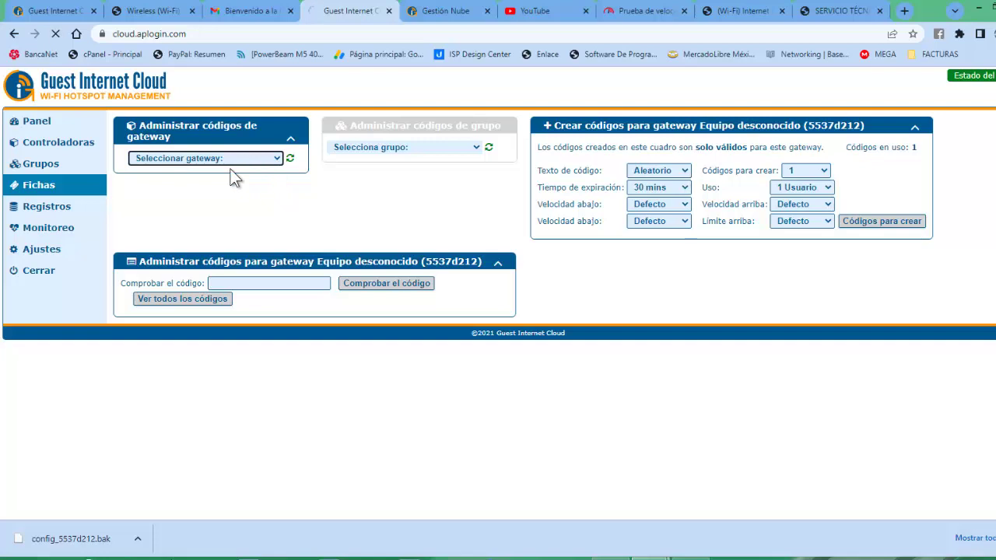
pyautogui.click(474, 147)
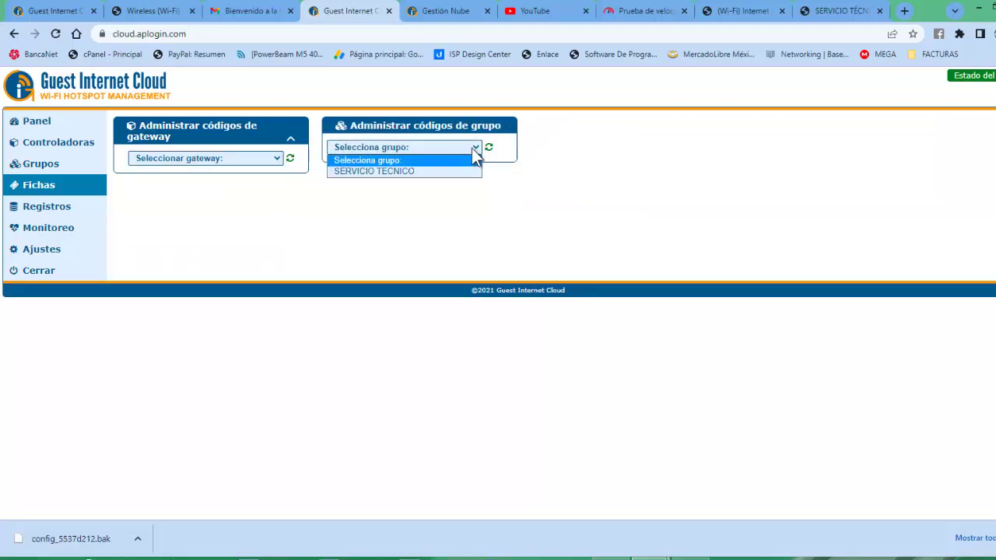
# - Select SERVICIO TECNICO and set 5 codes to create, each limited to 1 Usuario
pyautogui.click(412, 172)
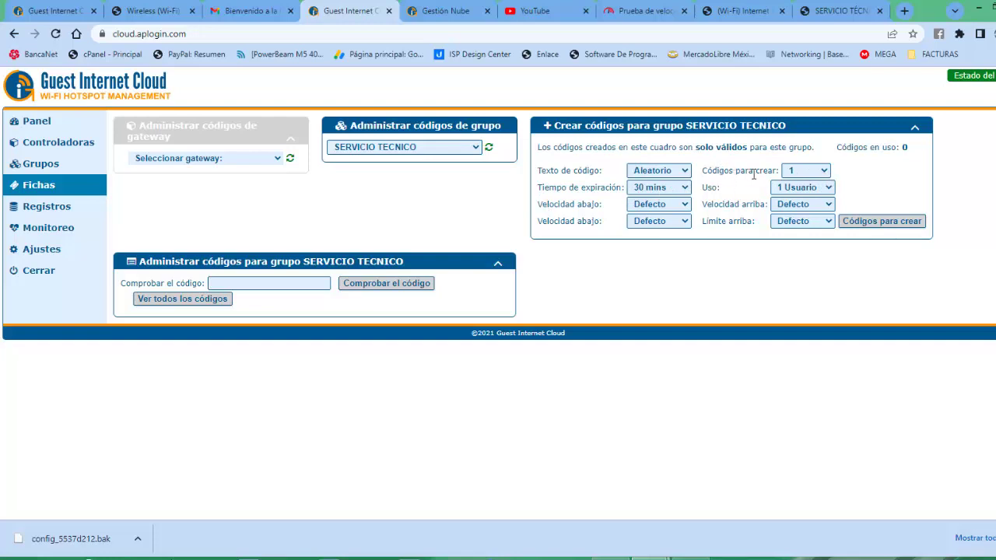
pyautogui.click(818, 173)
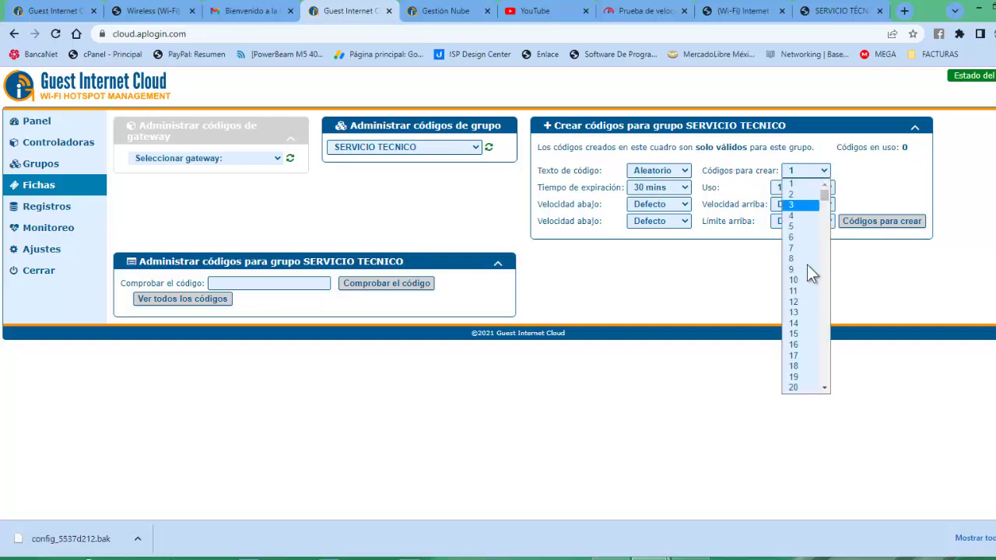
pyautogui.moveTo(828, 198); pyautogui.dragTo(826, 393)
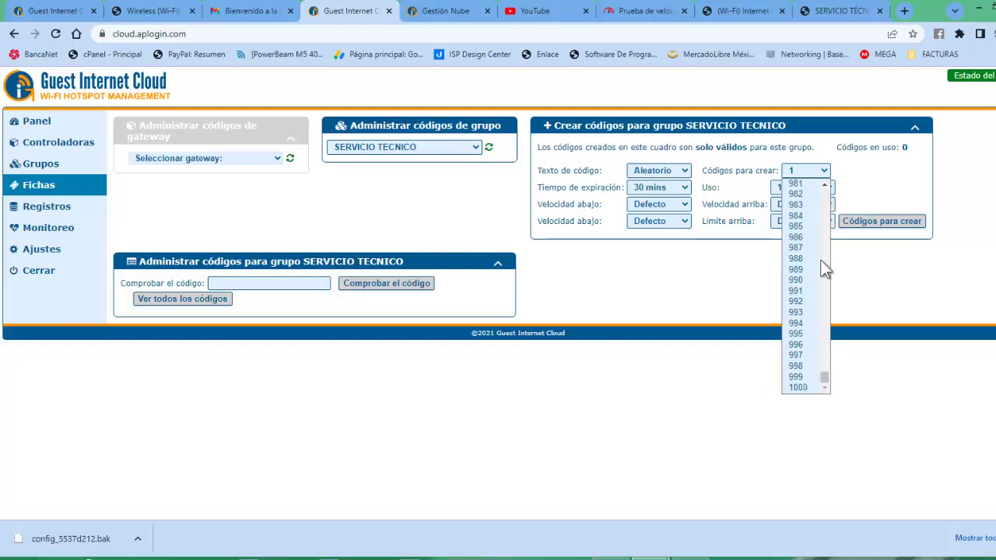
pyautogui.click(825, 187)
pyautogui.moveTo(827, 189); pyautogui.dragTo(827, 189)
pyautogui.moveTo(826, 365); pyautogui.dragTo(836, 174)
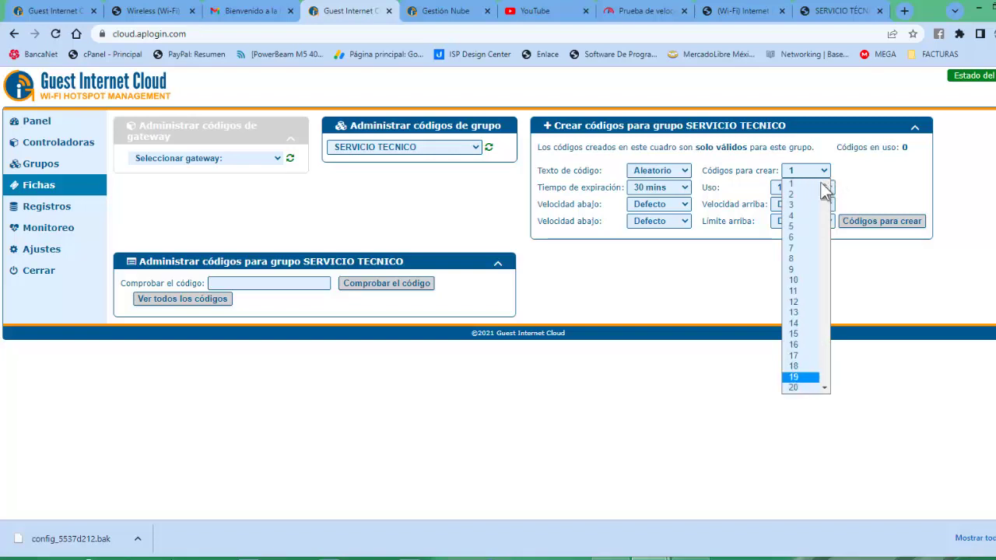
pyautogui.click(793, 225)
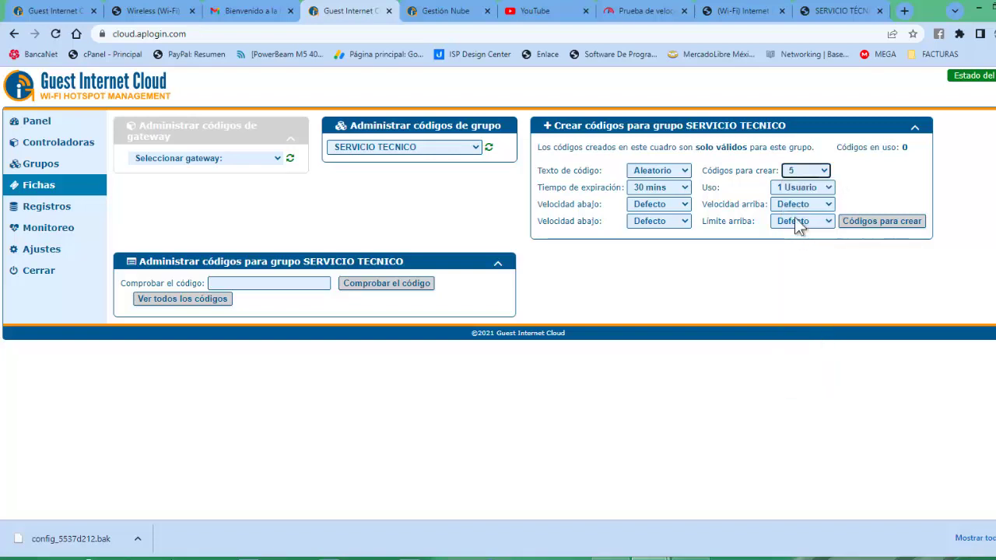
pyautogui.click(811, 193)
pyautogui.click(811, 193)
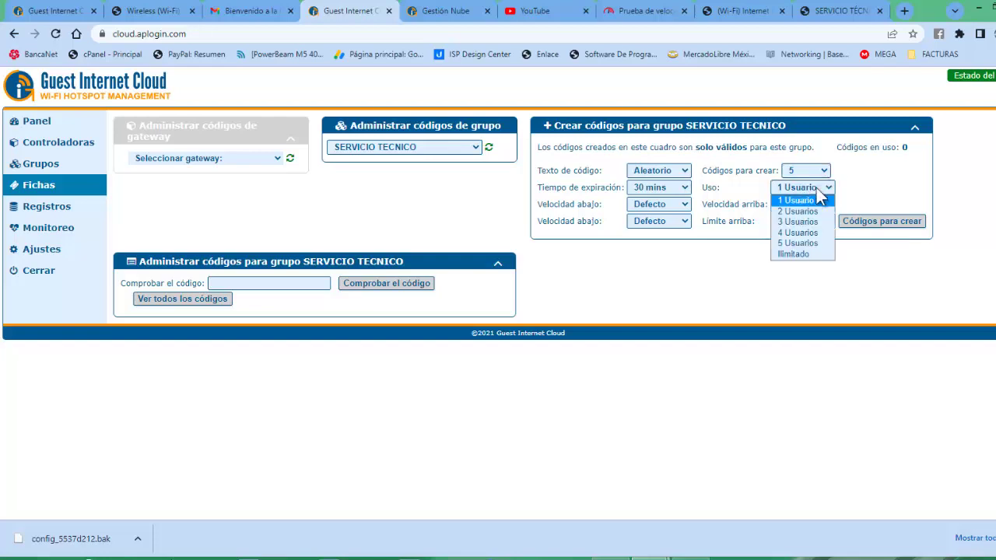
pyautogui.click(866, 181)
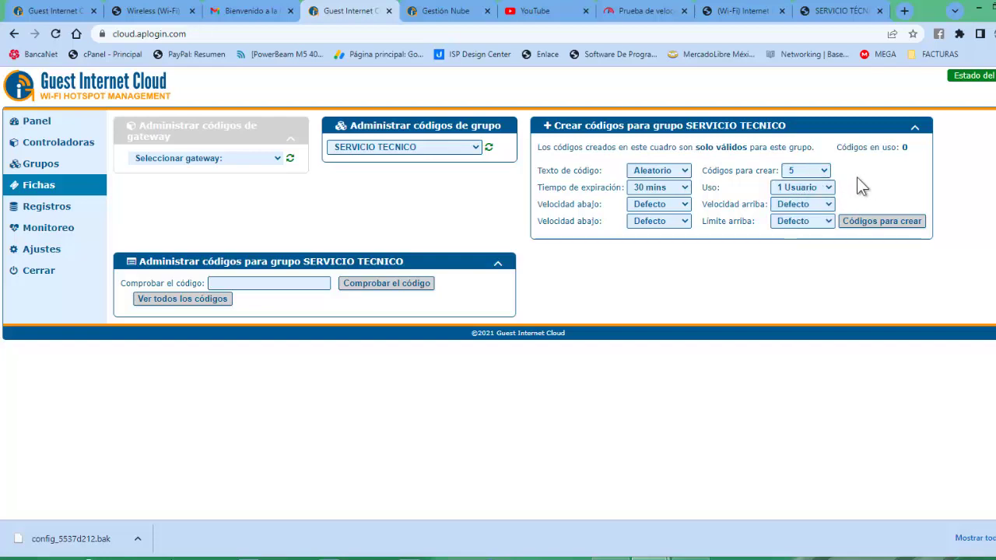
# - Make the codes last 1 día with 1024 kbit/s download and upload speeds
pyautogui.click(679, 192)
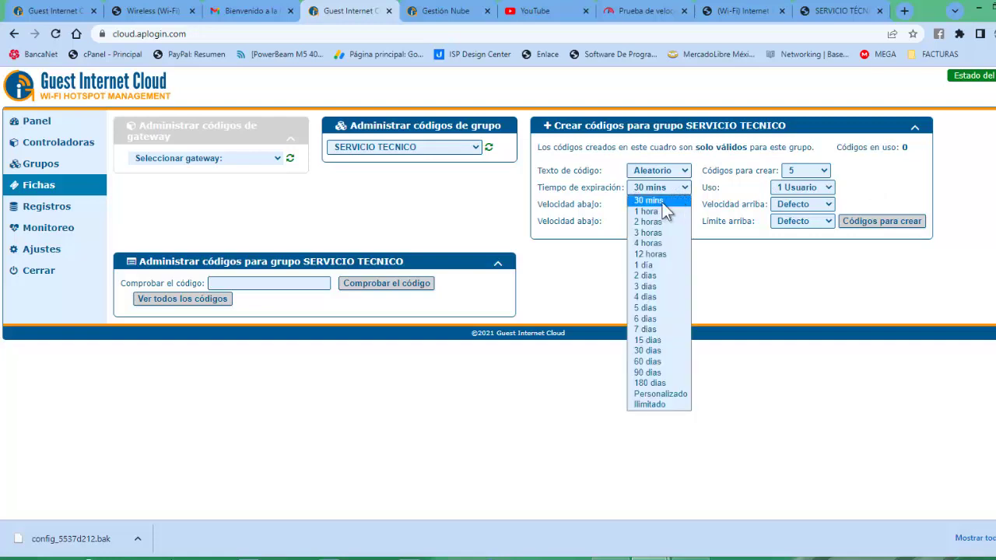
pyautogui.click(650, 264)
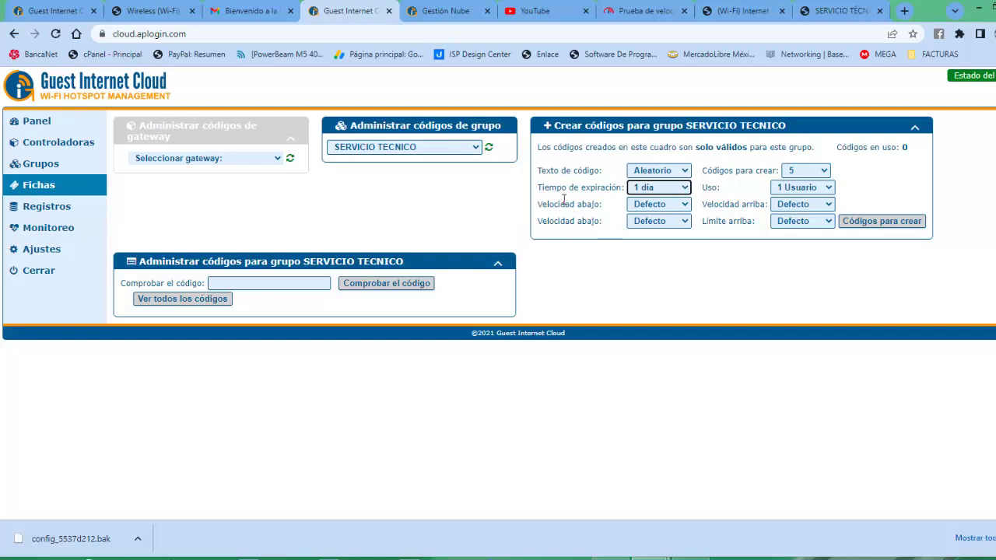
pyautogui.click(682, 205)
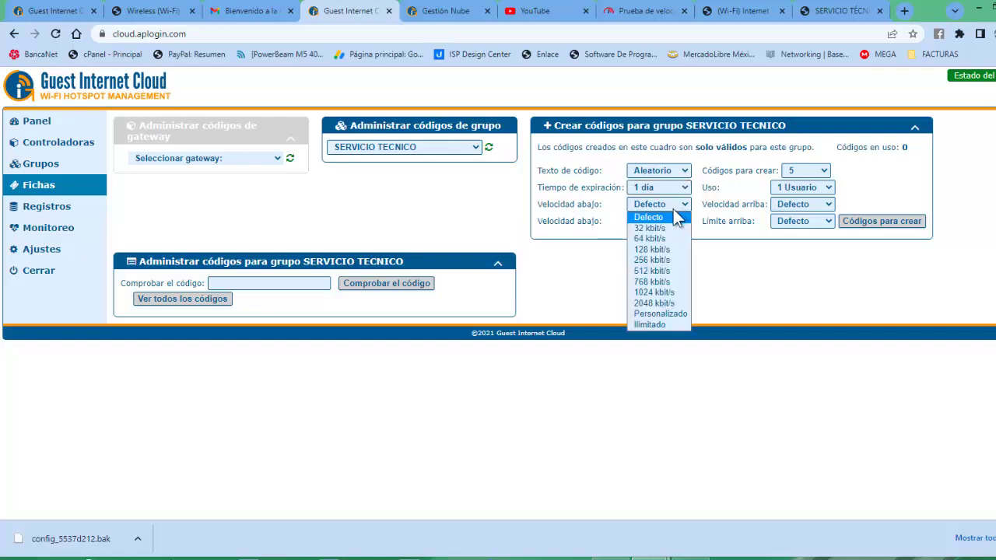
pyautogui.click(656, 292)
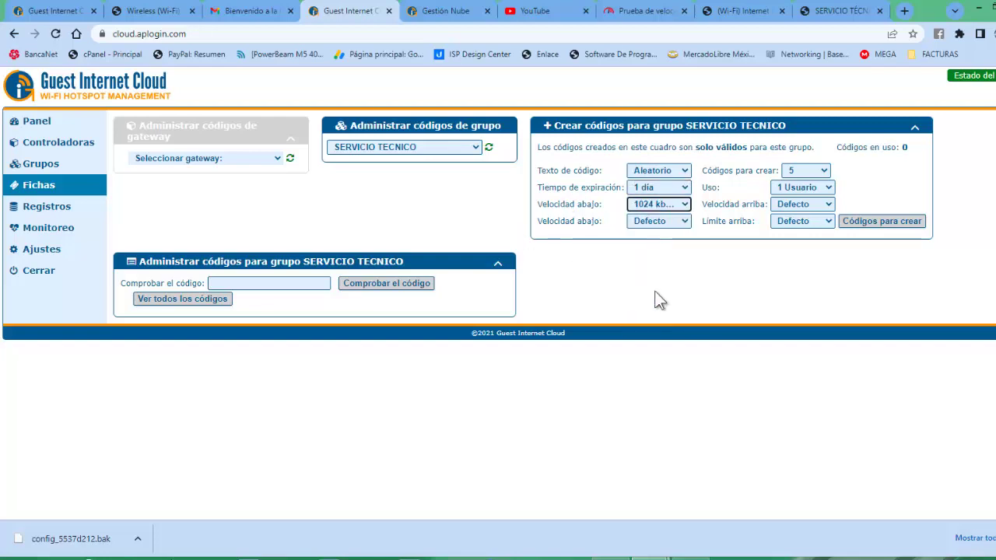
pyautogui.click(806, 207)
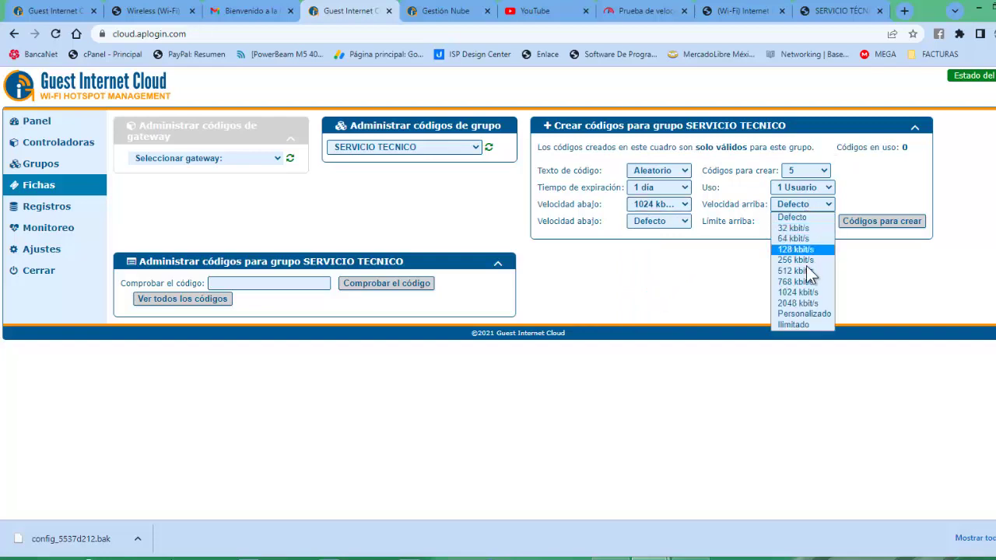
pyautogui.click(805, 290)
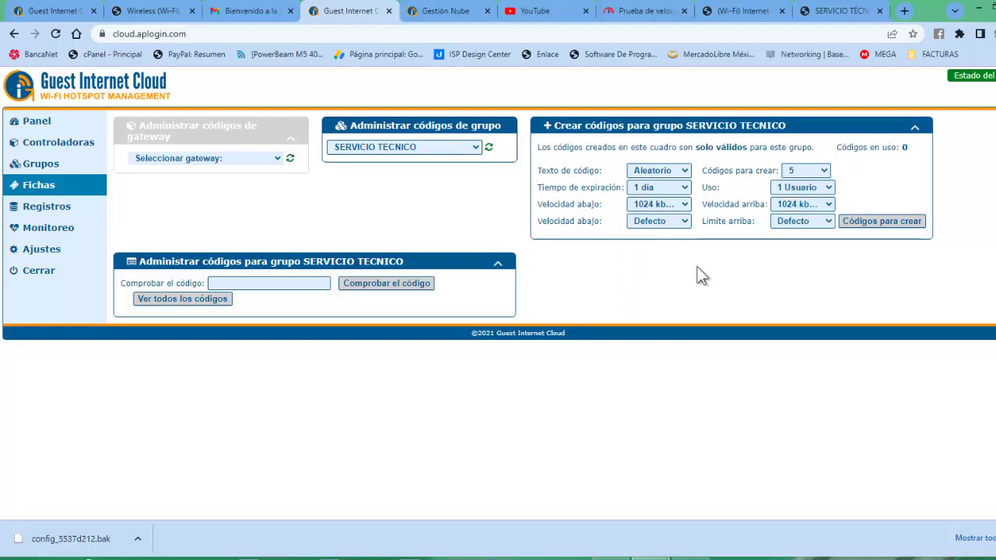
pyautogui.click(683, 205)
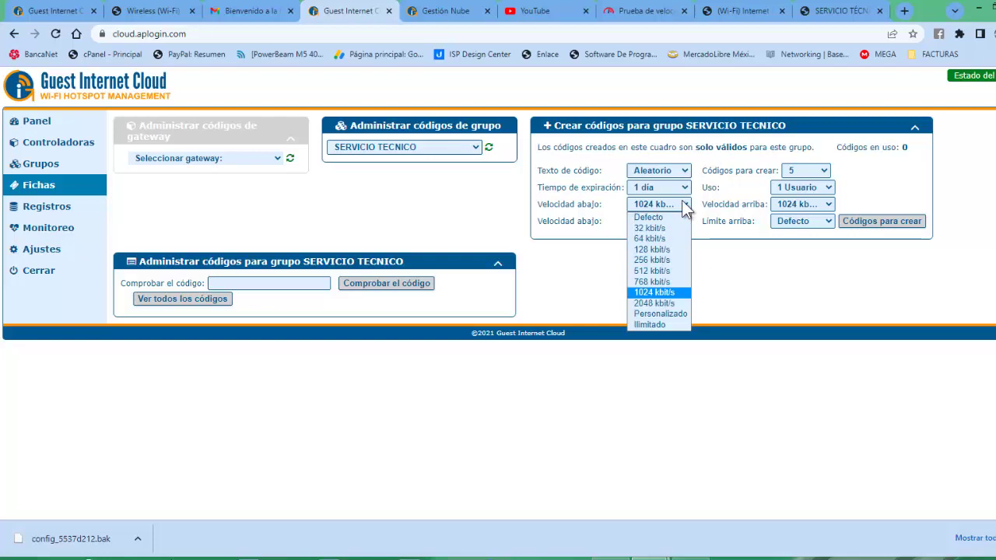
pyautogui.click(683, 207)
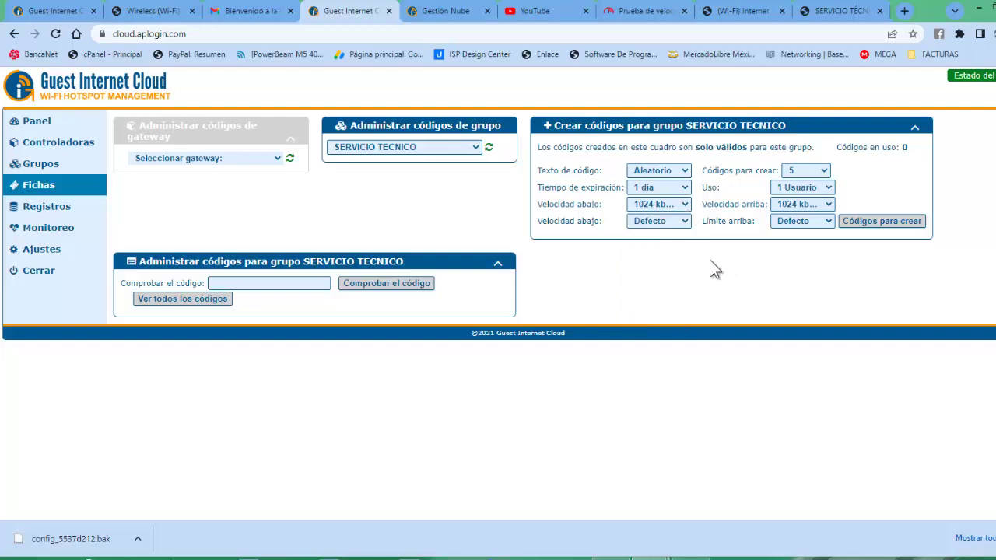
# - Generate the five SERVICIO TECNICO codes and open their printable ticket sheet
pyautogui.click(870, 222)
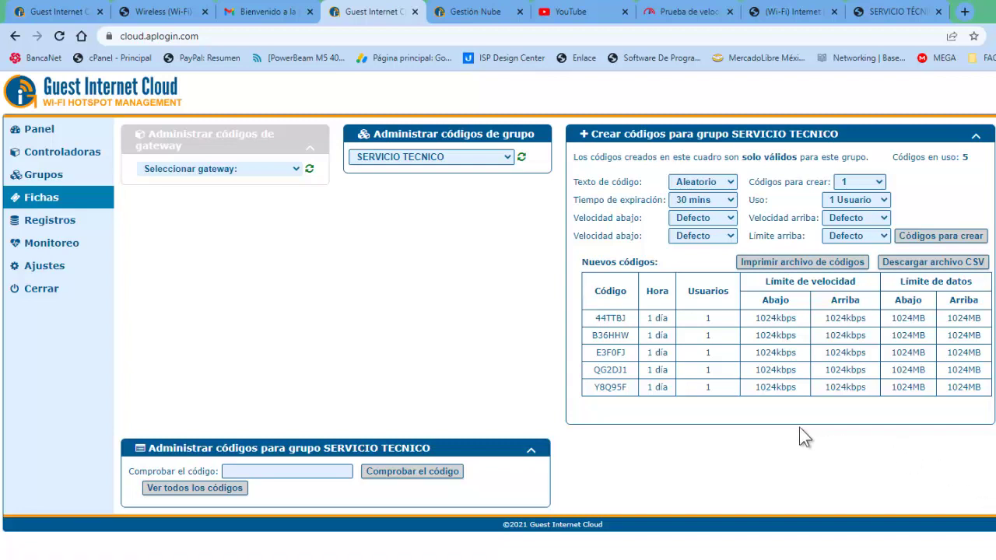
pyautogui.click(777, 261)
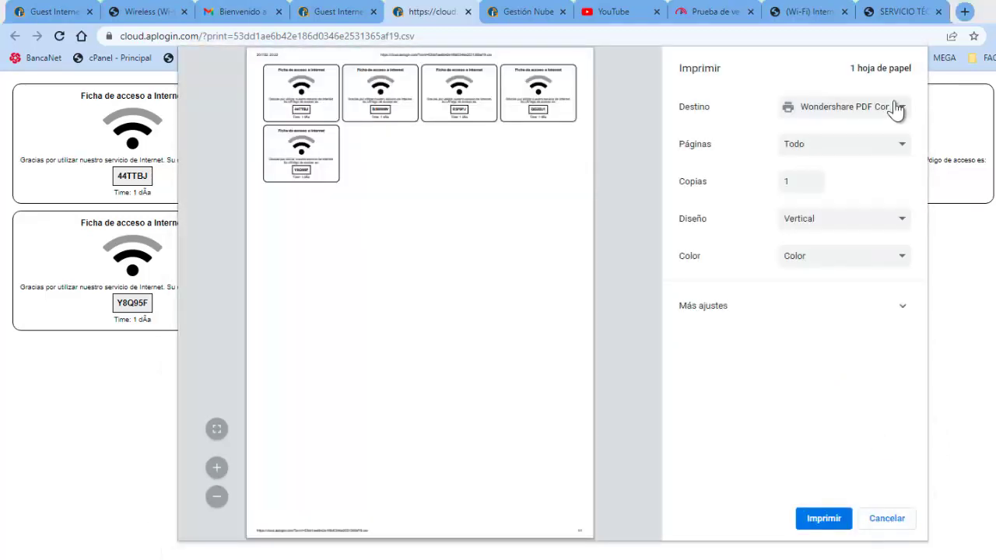
# - Save the ticket sheet as the PDF 'FICHAS DE 1M POR UN DIA' in Escritorio
pyautogui.click(896, 106)
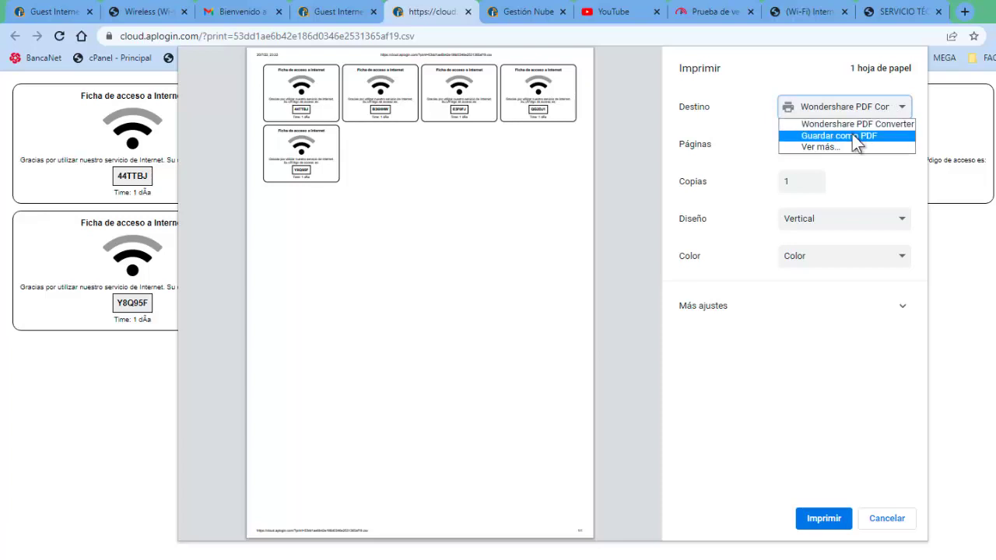
pyautogui.click(851, 136)
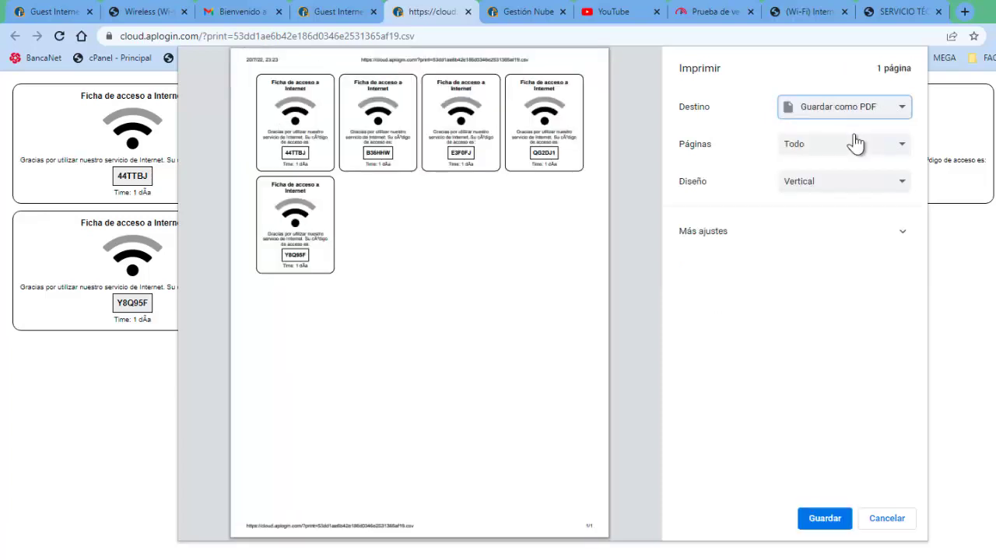
pyautogui.click(822, 522)
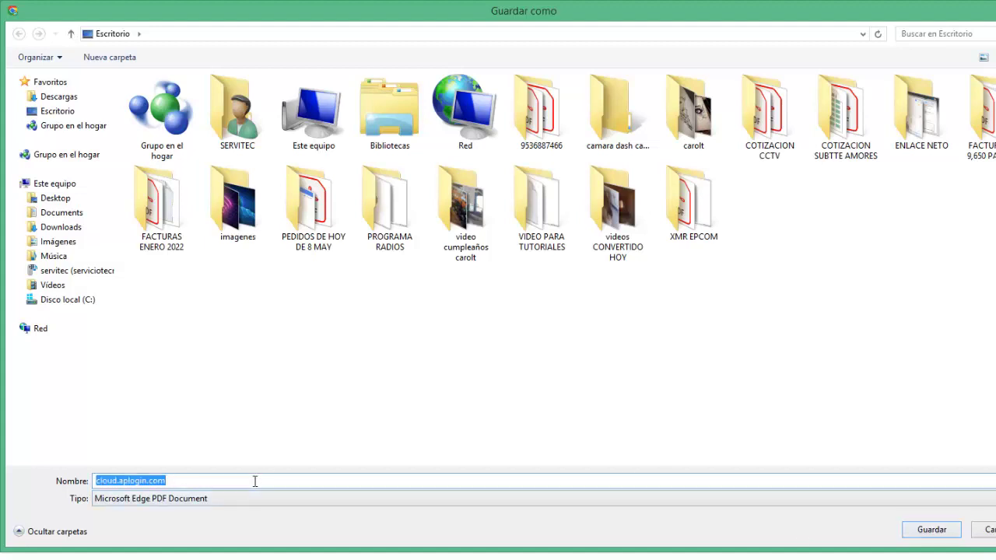
pyautogui.write('FICHAS DE UNA')
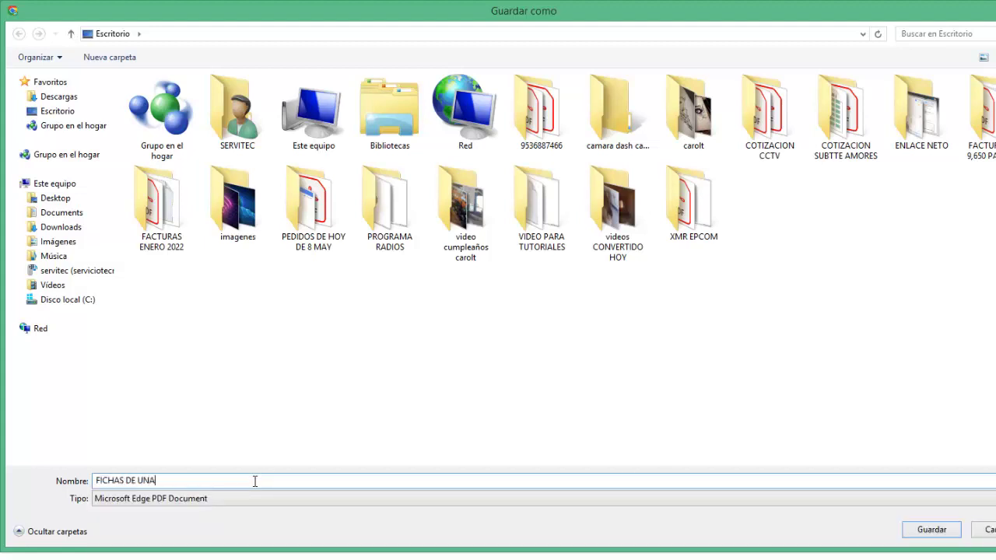
pyautogui.write(' HORA P')
pyautogui.write('OR')
pyautogui.press('BackSpace')
pyautogui.press('BackSpace')
pyautogui.press('BackSpace')
pyautogui.press('BackSpace')
pyautogui.press('BackSpace')
pyautogui.press('BackSpace')
pyautogui.press('BackSpace')
pyautogui.press('BackSpace')
pyautogui.press('BackSpace')
pyautogui.press('BackSpace')
pyautogui.press('BackSpace')
pyautogui.press('BackSpace')
pyautogui.press('BackSpace')
pyautogui.press('BackSpace')
pyautogui.press('BackSpace')
pyautogui.press('BackSpace')
pyautogui.write('DE 1M POR UN DIA')
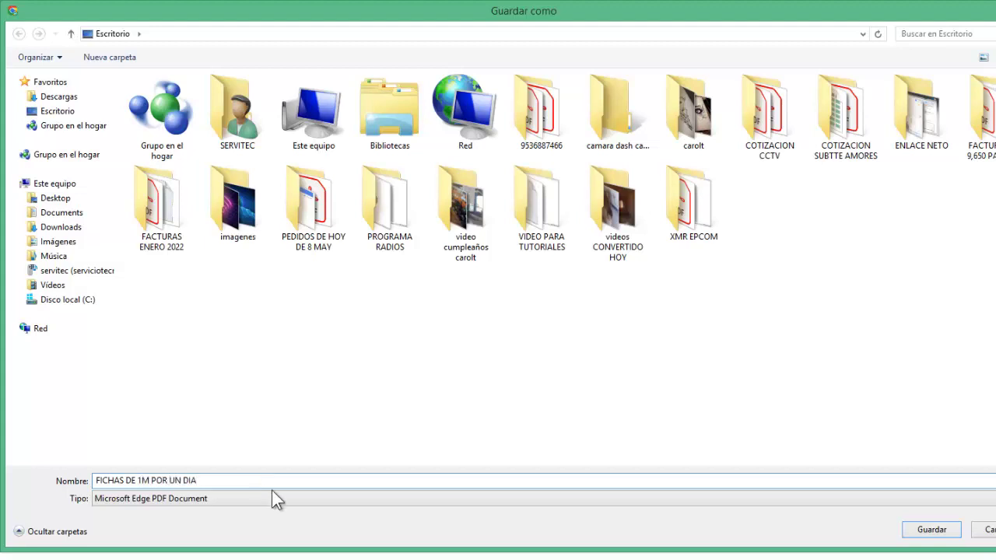
pyautogui.click(925, 531)
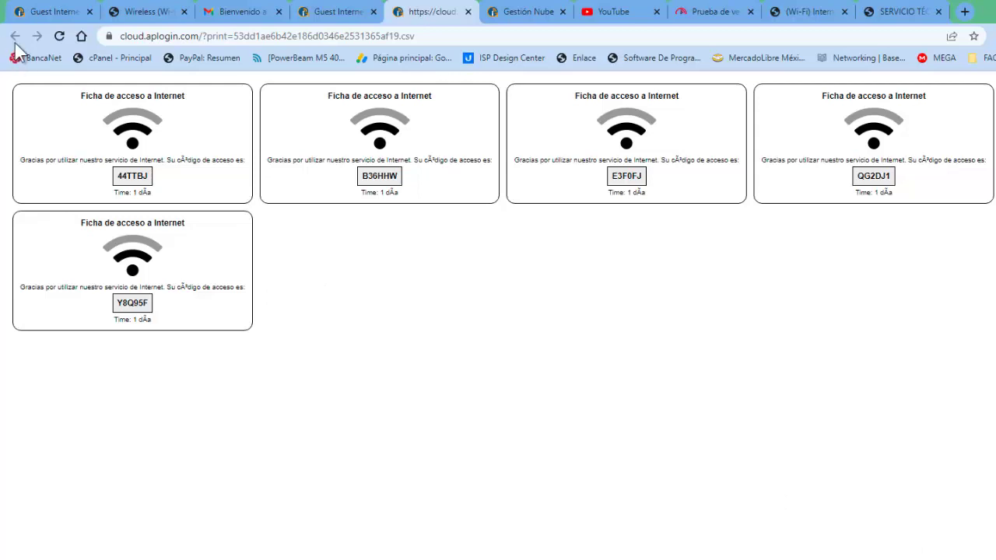
# - Close the ticket tab, check the group and gateway lists unchanged, and open Registros
pyautogui.click(467, 11)
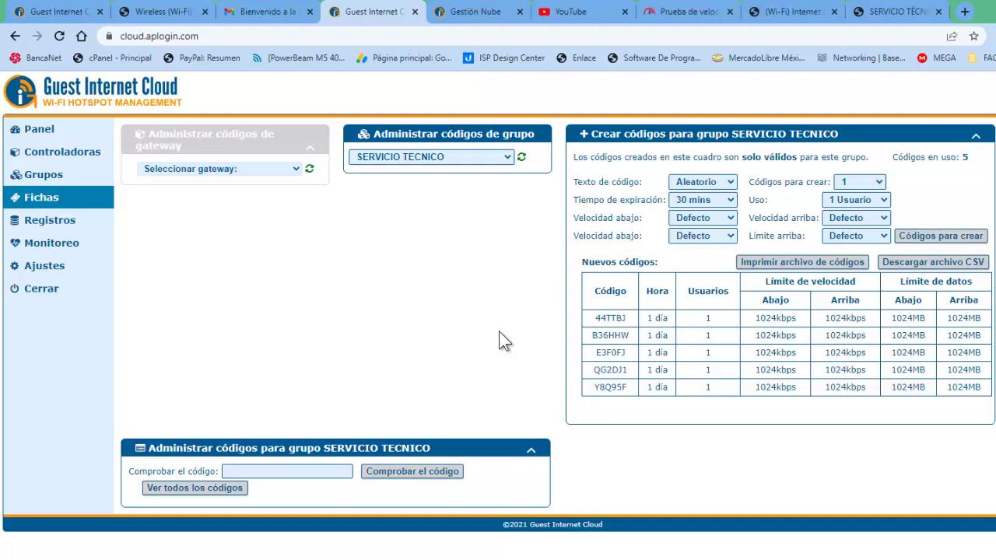
pyautogui.click(506, 157)
pyautogui.click(459, 215)
pyautogui.click(236, 170)
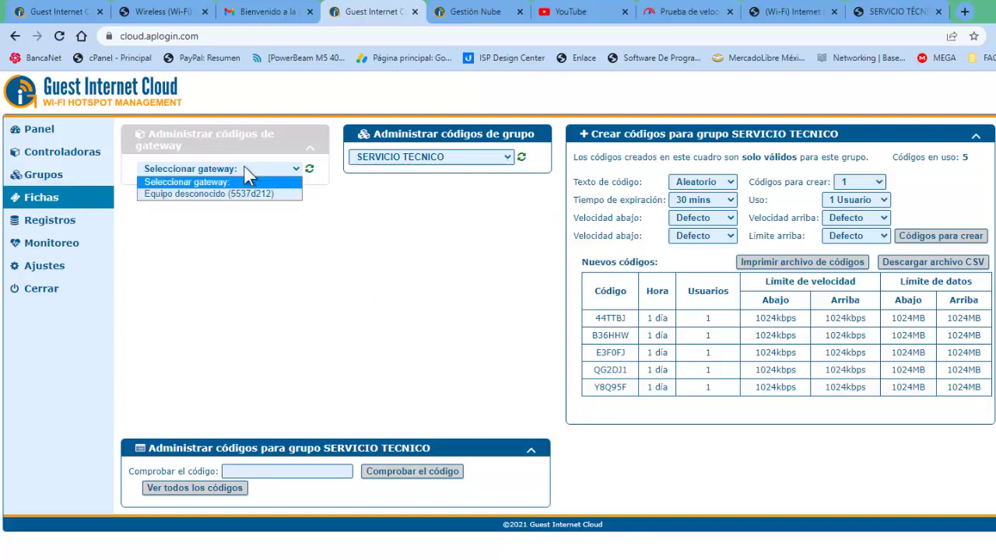
pyautogui.click(170, 211)
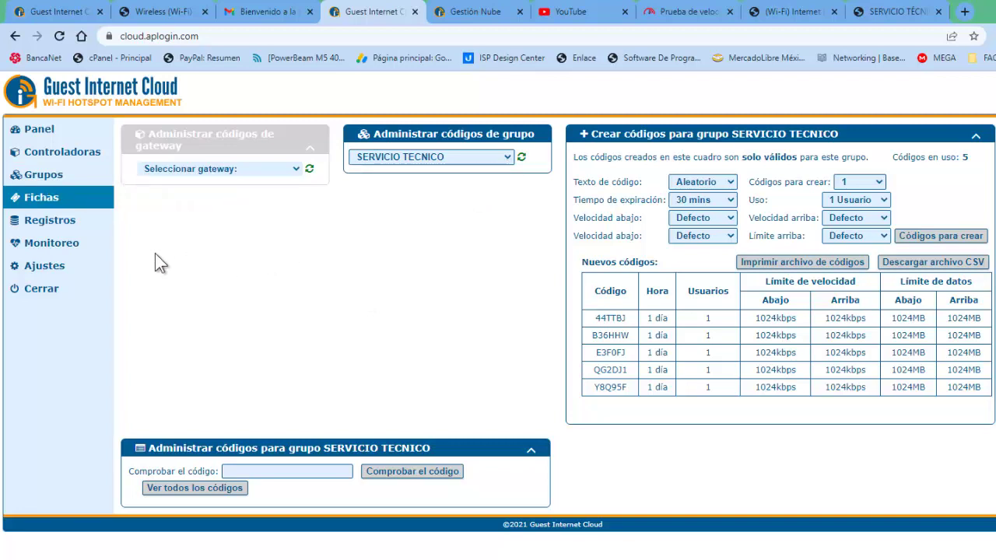
pyautogui.click(53, 221)
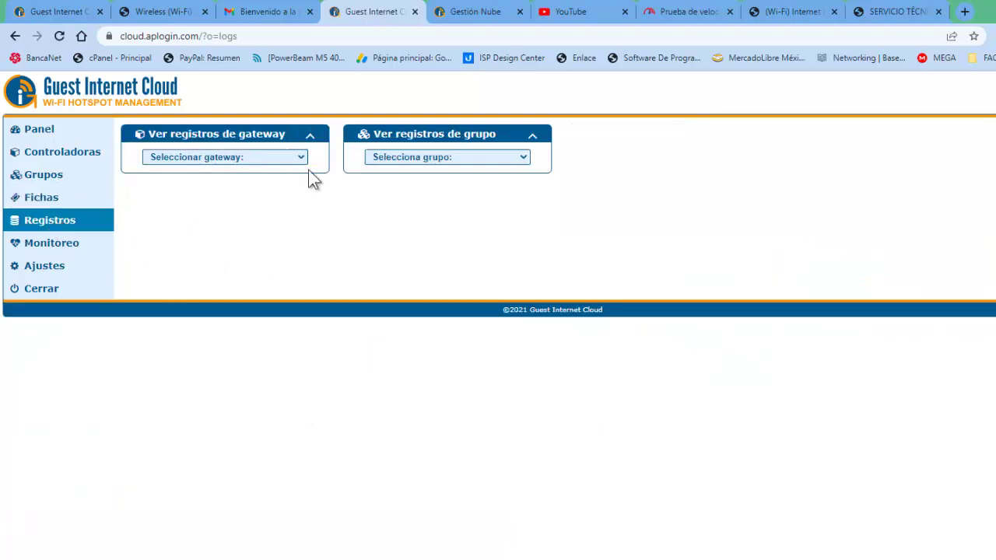
# - Show the login records for gateway Equipo desconocido (5537d212)
pyautogui.click(300, 158)
pyautogui.click(273, 181)
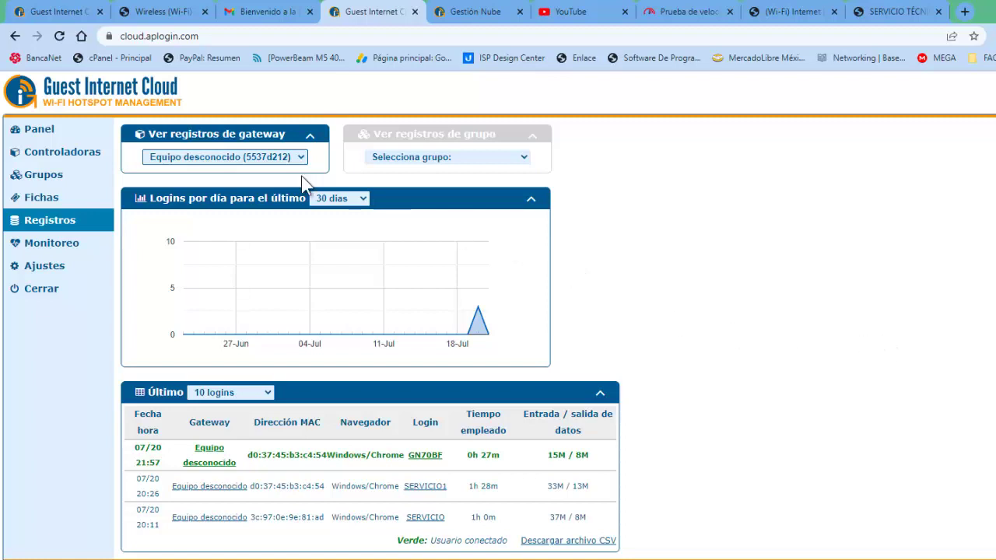
pyautogui.click(72, 246)
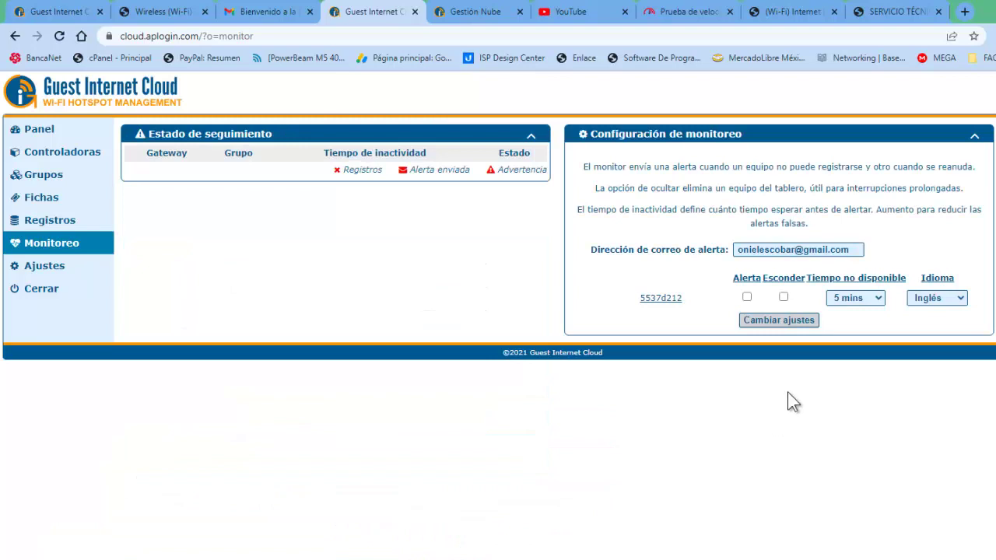
# - Enable Español downtime alerts for gateway 5537d212 with a 15-minute threshold and save
pyautogui.click(747, 297)
pyautogui.click(961, 301)
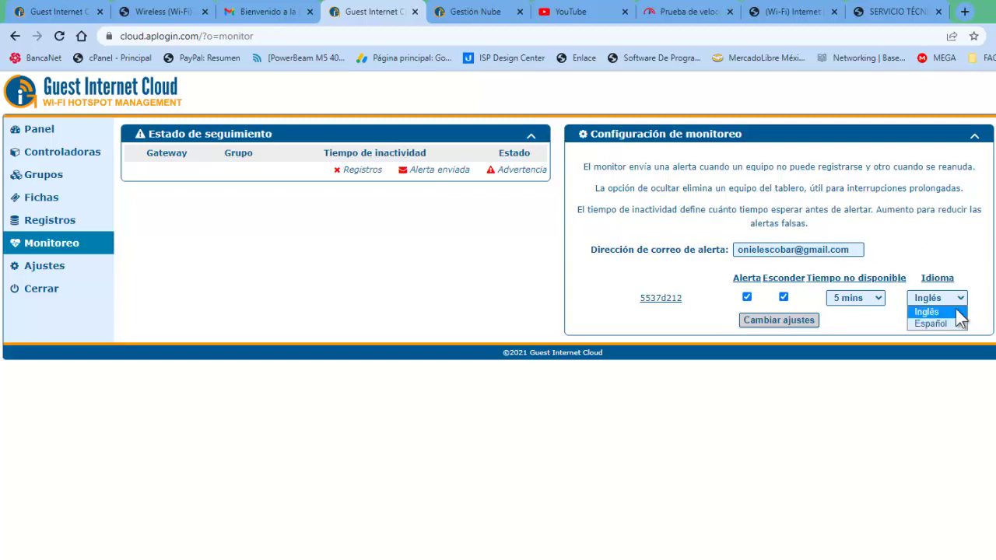
pyautogui.click(943, 327)
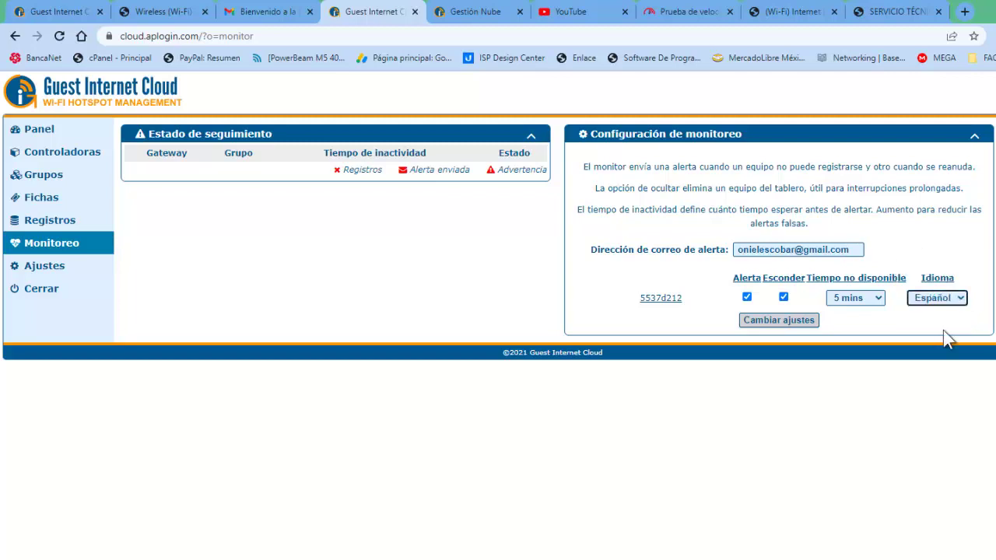
pyautogui.click(877, 301)
pyautogui.click(859, 337)
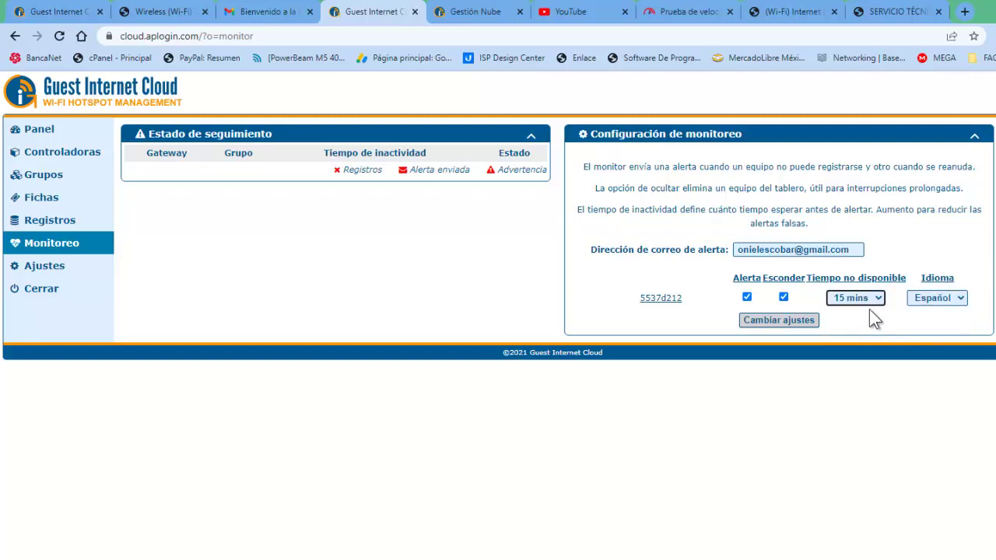
pyautogui.click(876, 299)
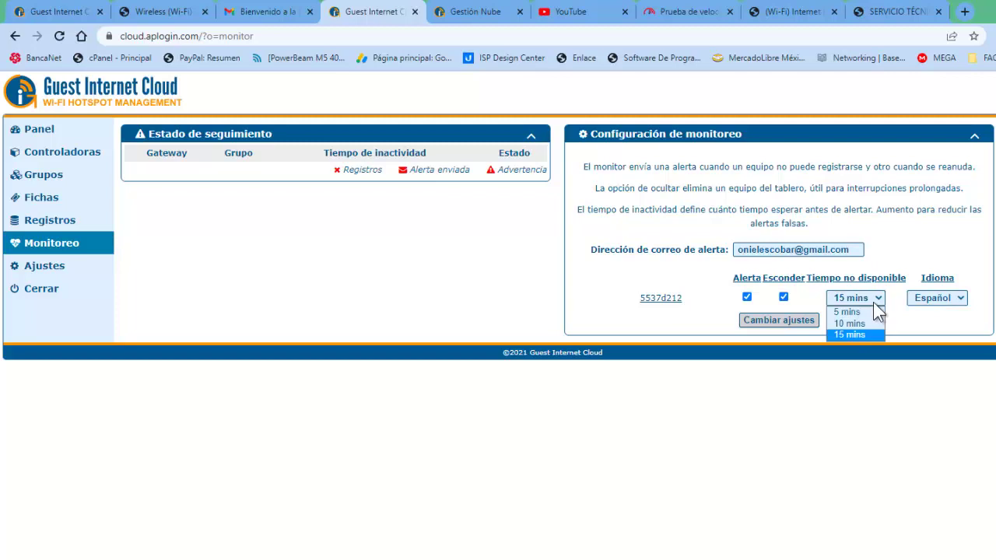
pyautogui.click(860, 339)
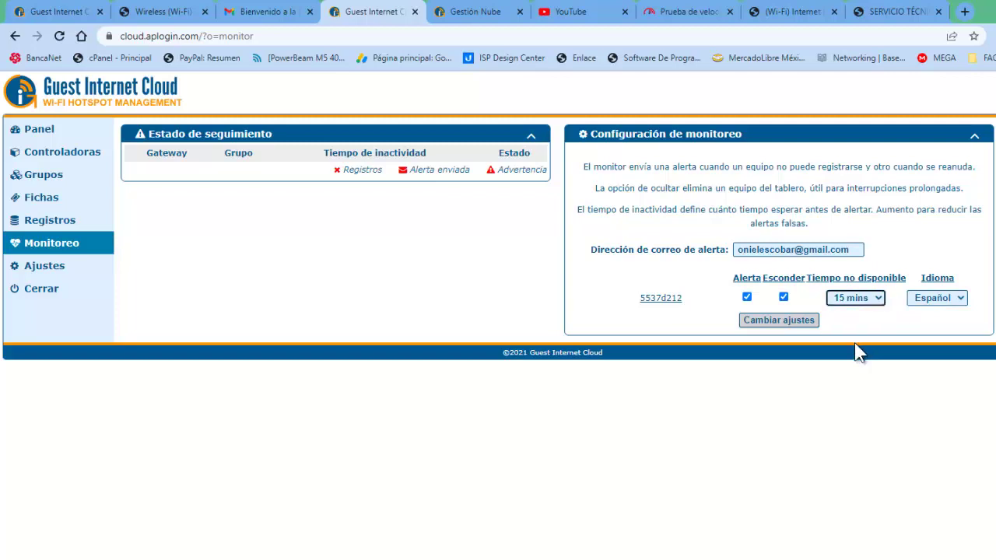
pyautogui.click(770, 321)
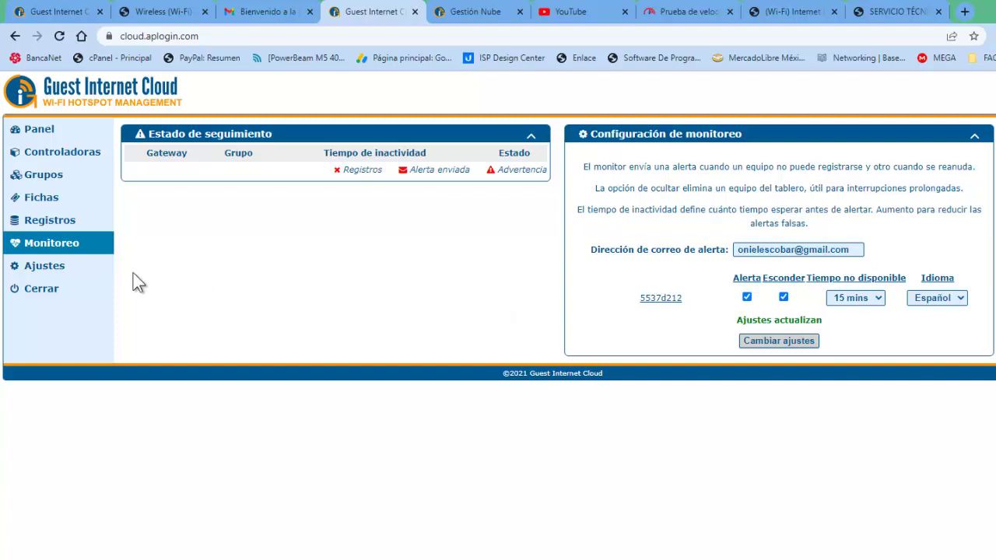
pyautogui.click(67, 276)
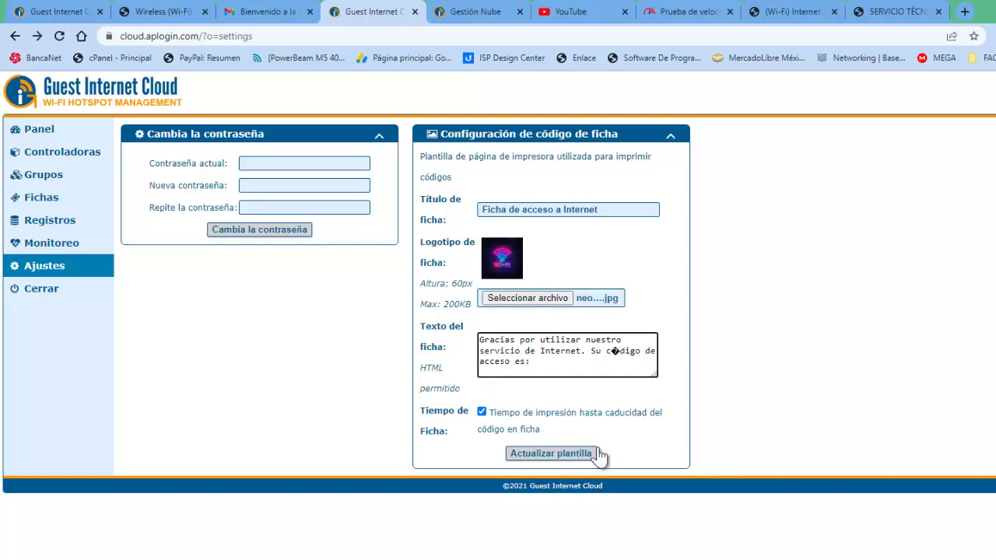
# - Update the ticket template with the new logo image neo....jpg
pyautogui.click(776, 416)
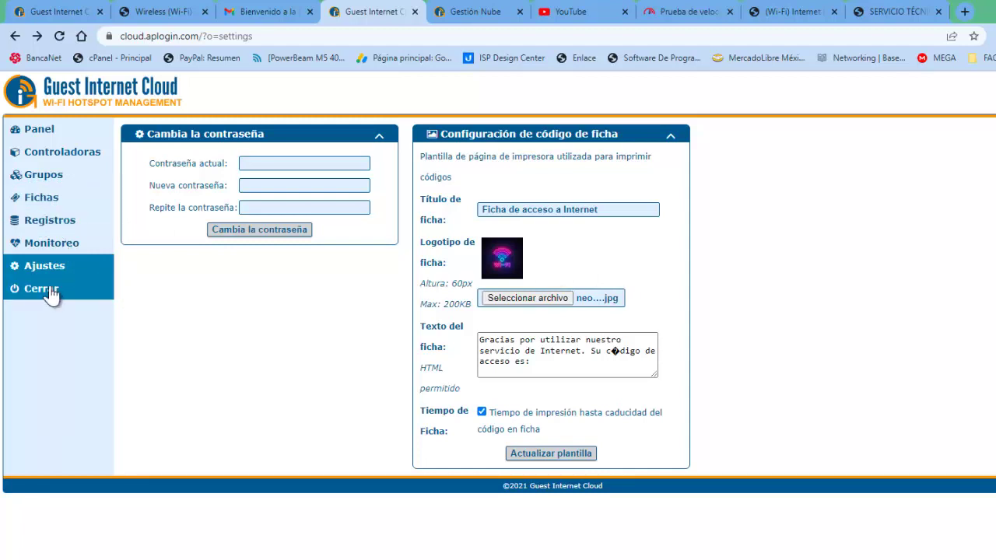
pyautogui.click(47, 210)
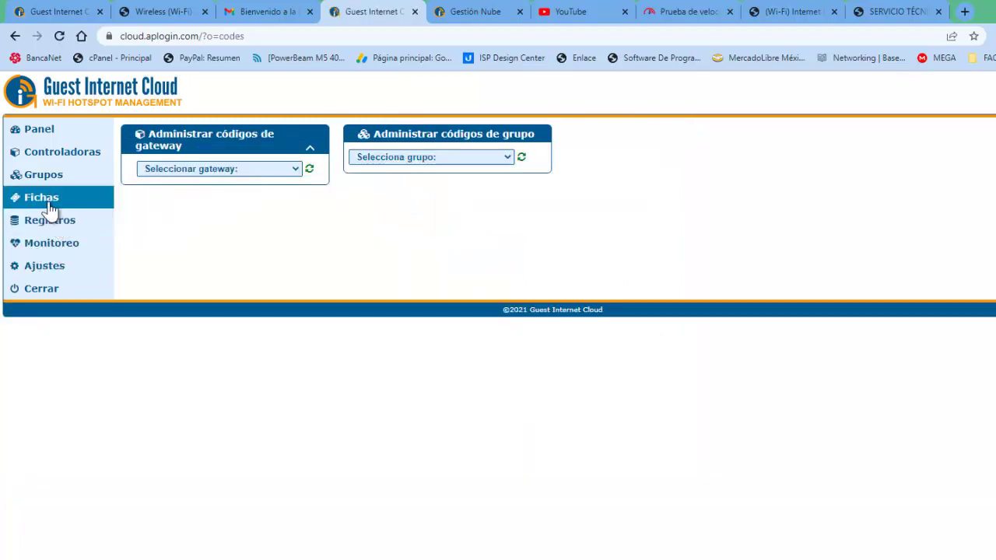
# - Select the SERVICIO TECNICO group and limit download and upload speeds to 512 kbit/s
pyautogui.click(507, 158)
pyautogui.click(426, 184)
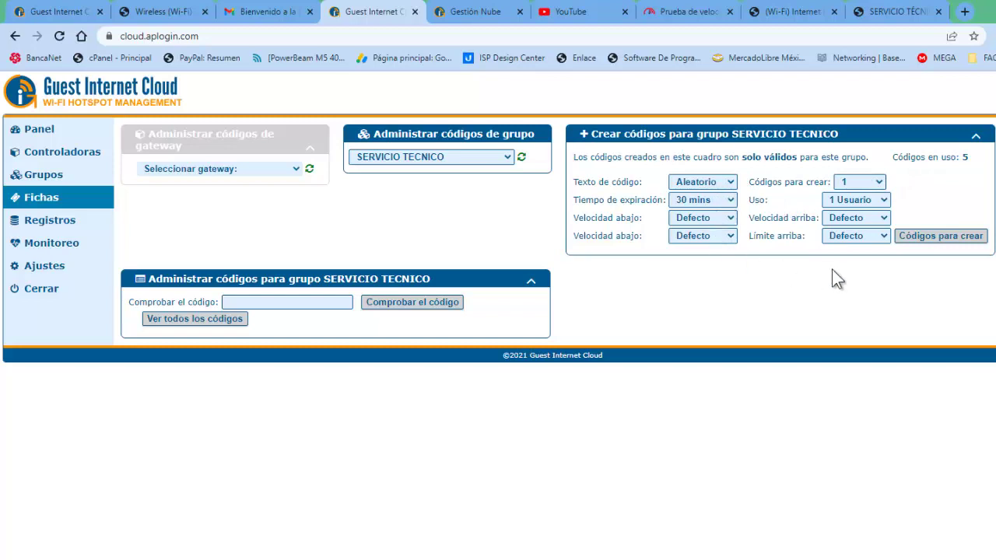
pyautogui.click(731, 218)
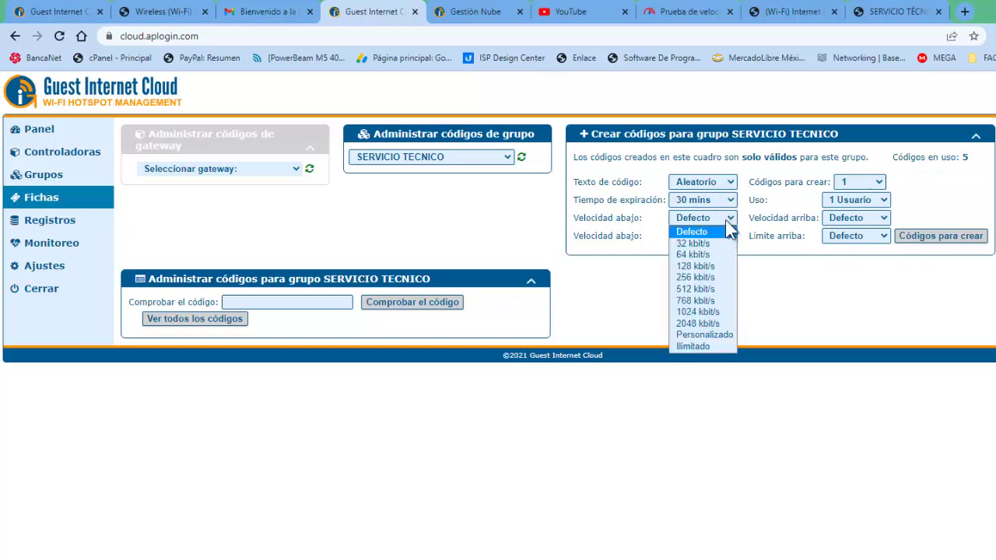
pyautogui.click(704, 290)
pyautogui.click(881, 218)
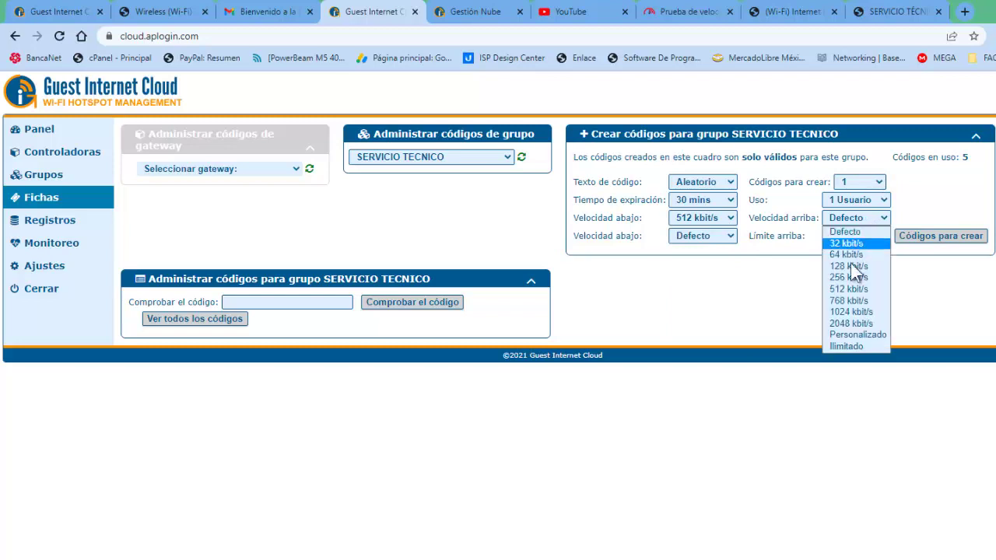
pyautogui.click(852, 289)
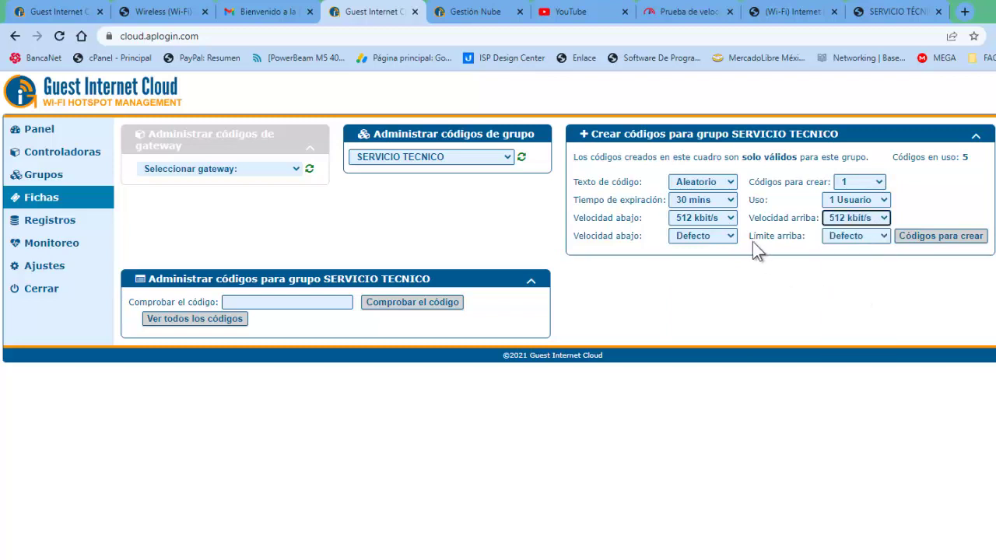
# - Set download and upload data limits to 1024 MB and generate the 30-minute code
pyautogui.click(731, 236)
pyautogui.click(706, 330)
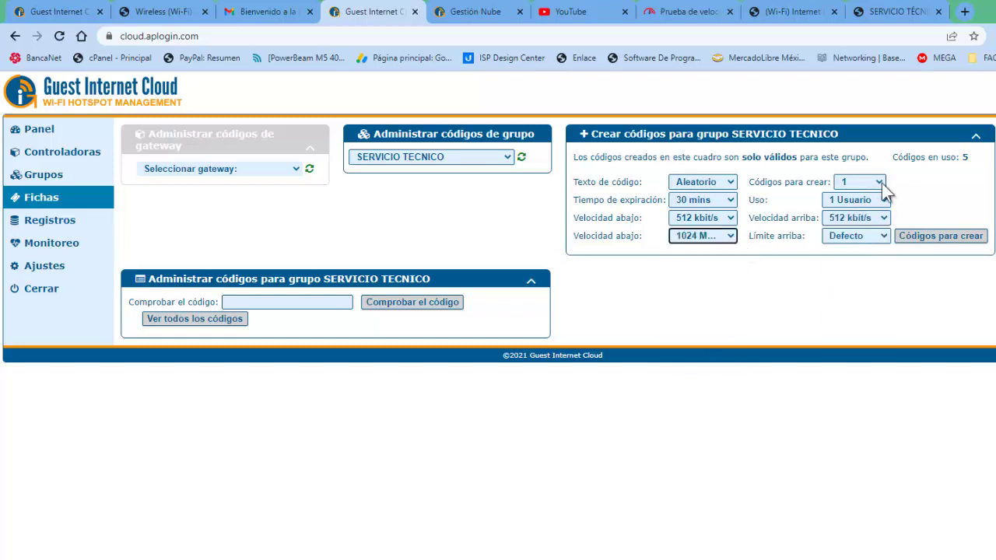
pyautogui.click(878, 235)
pyautogui.click(865, 323)
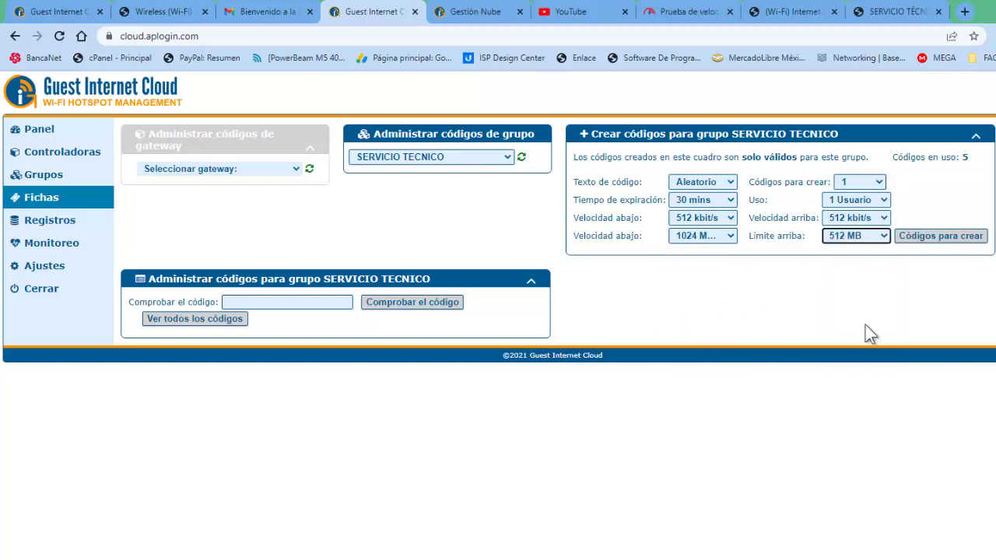
pyautogui.click(875, 233)
pyautogui.click(872, 328)
pyautogui.click(947, 239)
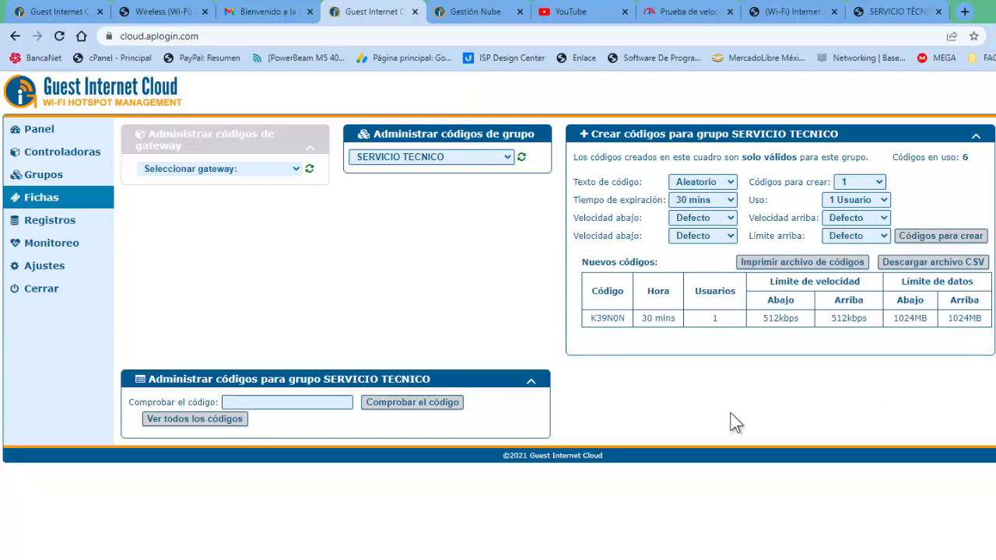
# - Open the printable ticket for code K39N0N and print it to PDF
pyautogui.click(774, 264)
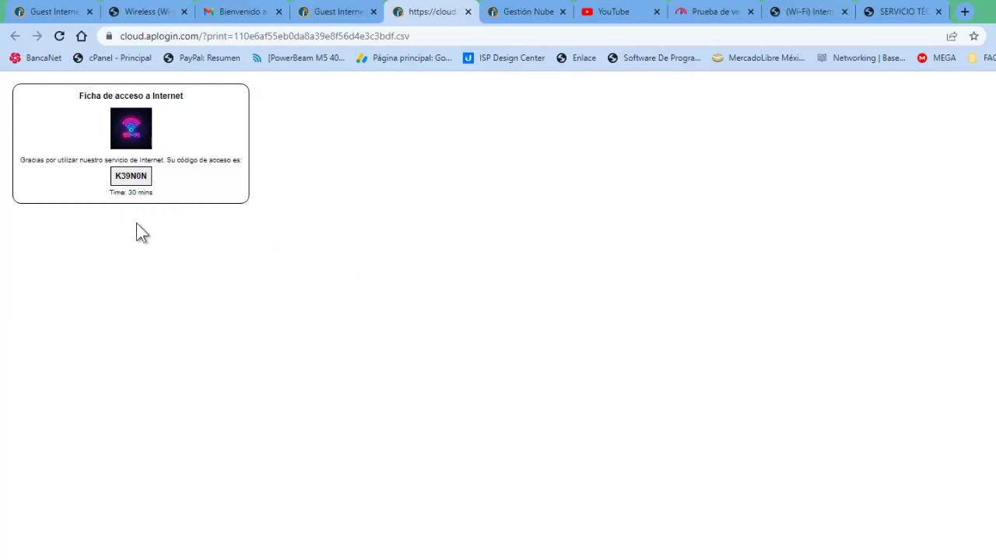
pyautogui.hotkey('ctrl', 'p')
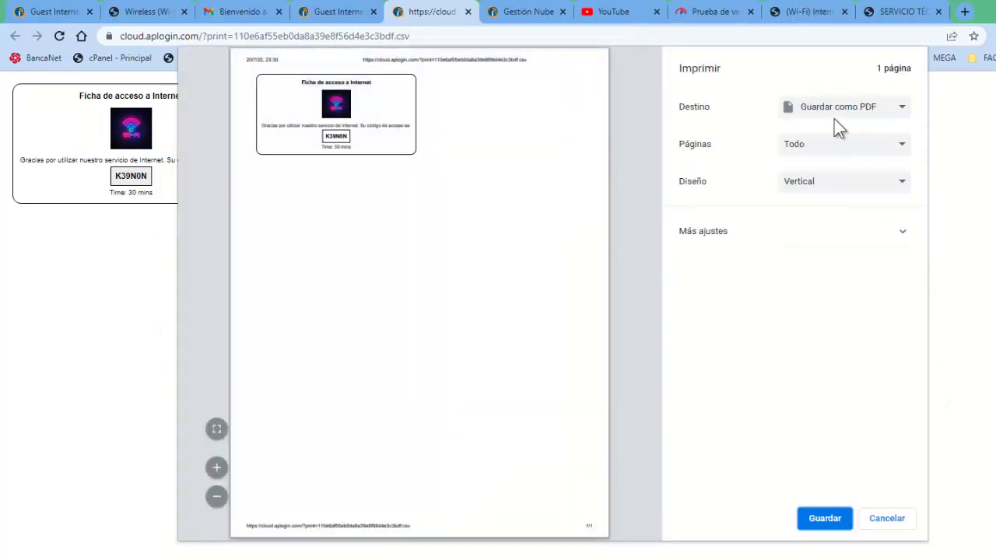
pyautogui.click(825, 519)
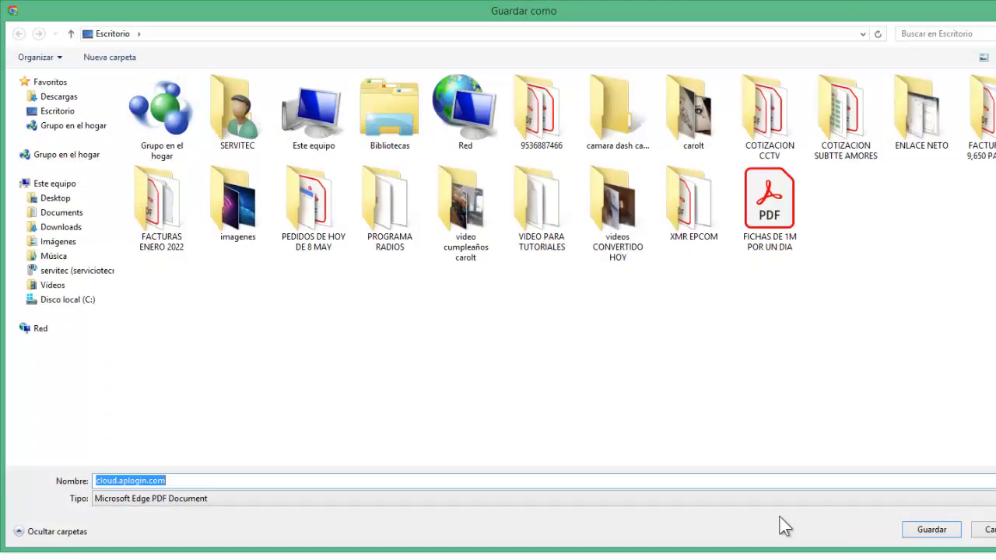
# - Save the PDF as 'cloud.aplogin.com FICHA DE 30 MINUTOS' and close the ticket tab
pyautogui.click(249, 479)
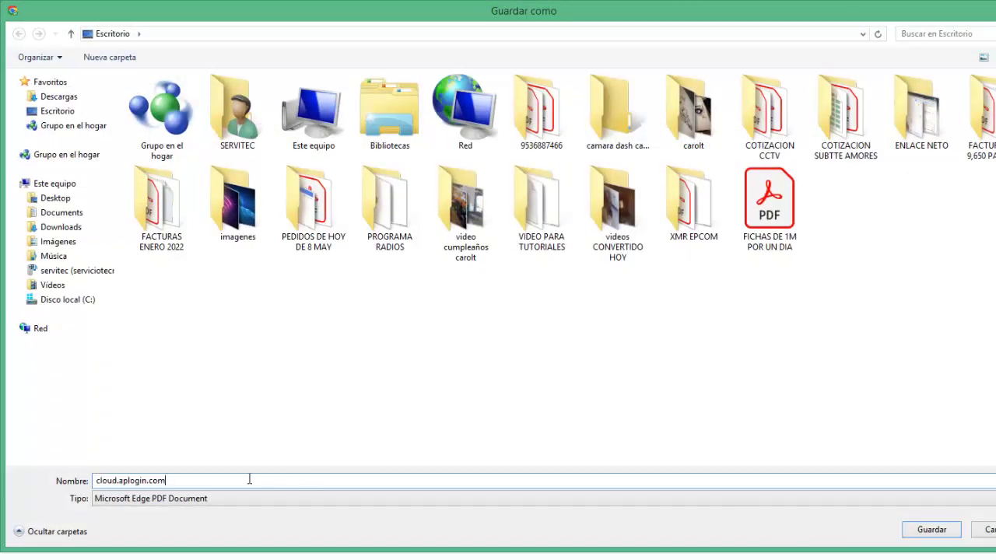
pyautogui.write('FICHA DE 30')
pyautogui.write(' MINI')
pyautogui.press('BackSpace')
pyautogui.press('BackSpace')
pyautogui.press('BackSpace')
pyautogui.write('MINUTOS')
pyautogui.click(922, 535)
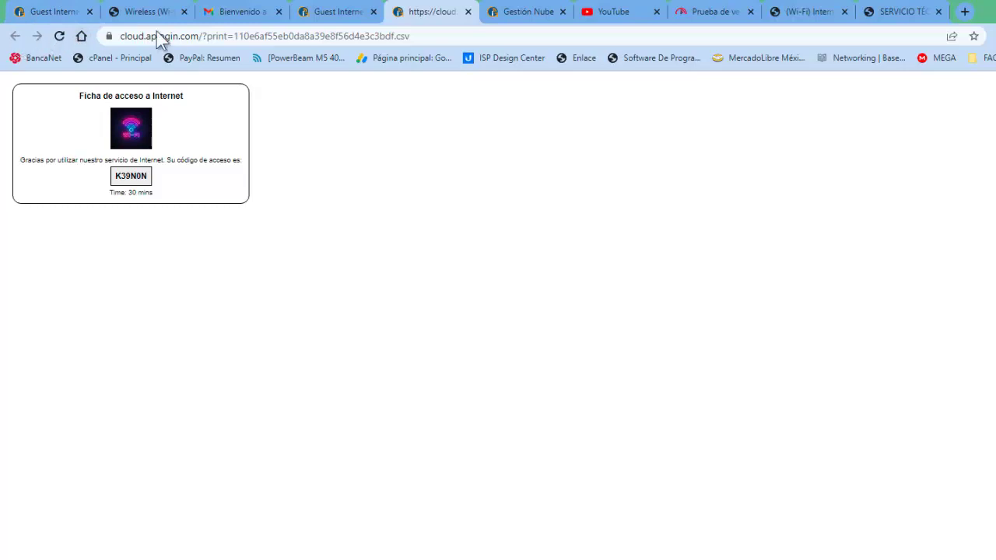
pyautogui.click(467, 11)
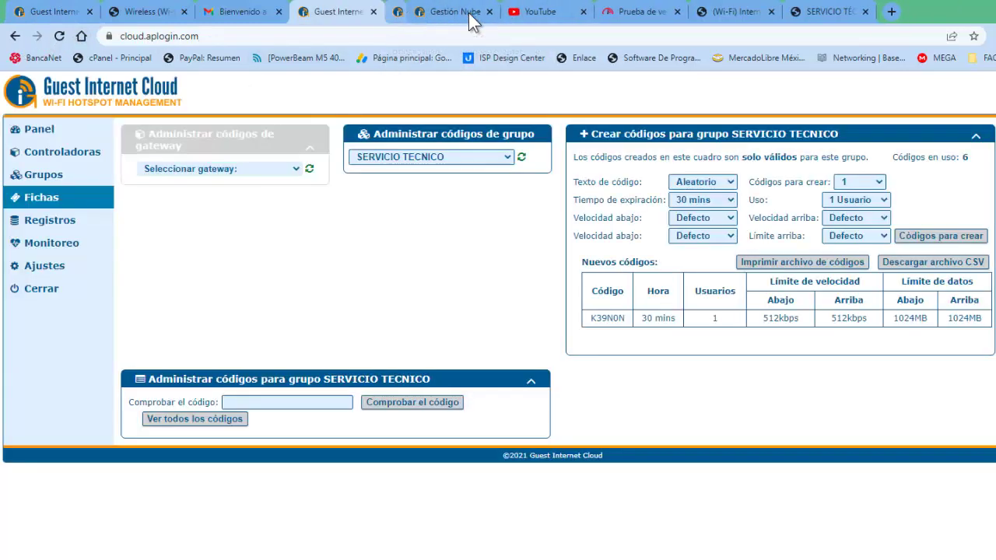